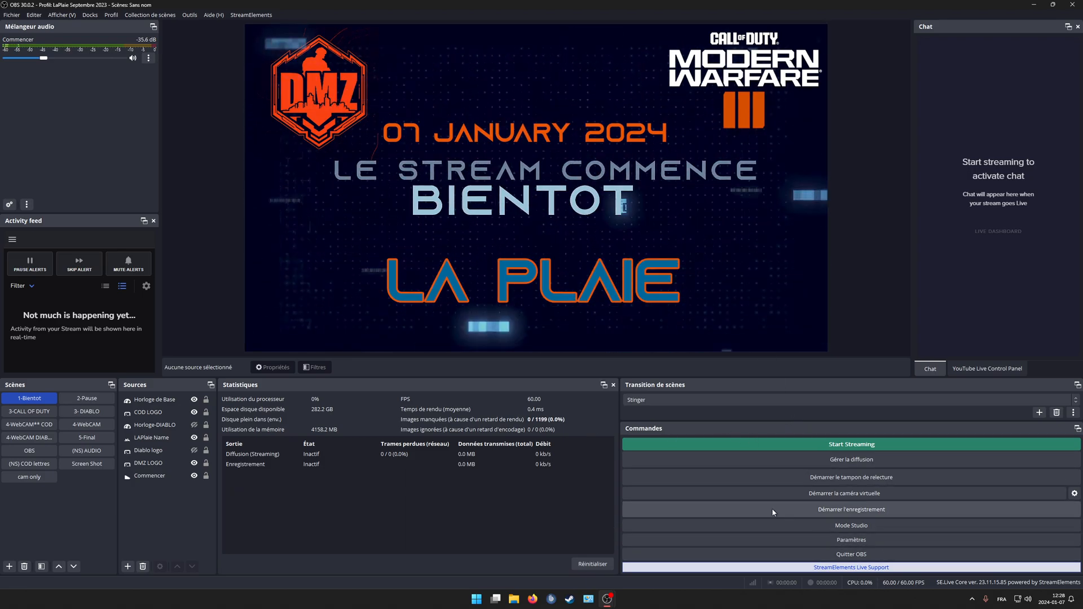
pyautogui.click(849, 543)
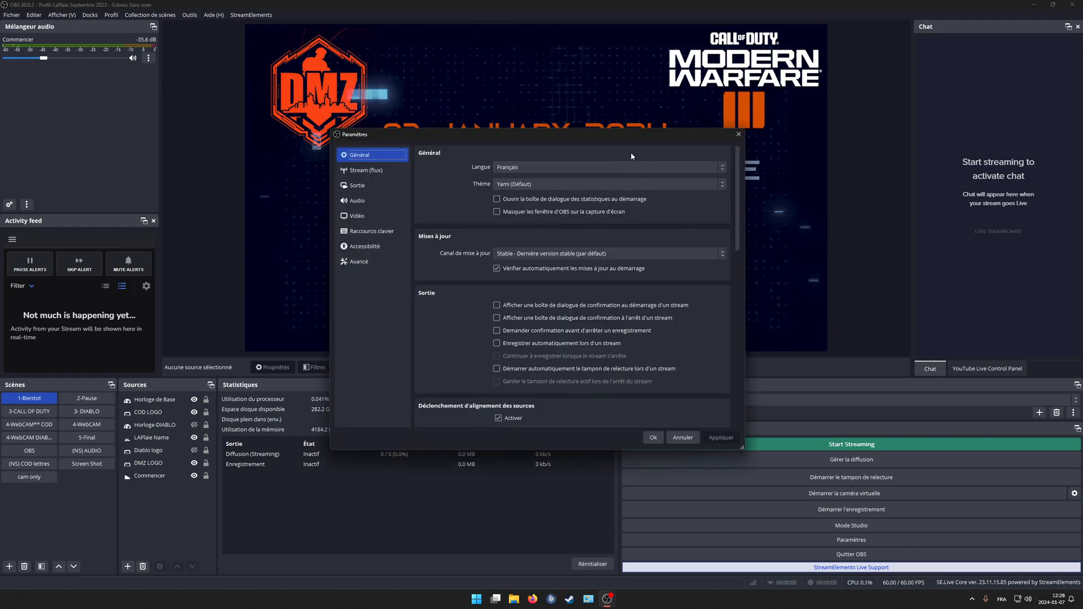
pyautogui.moveTo(643, 136); pyautogui.dragTo(519, 122)
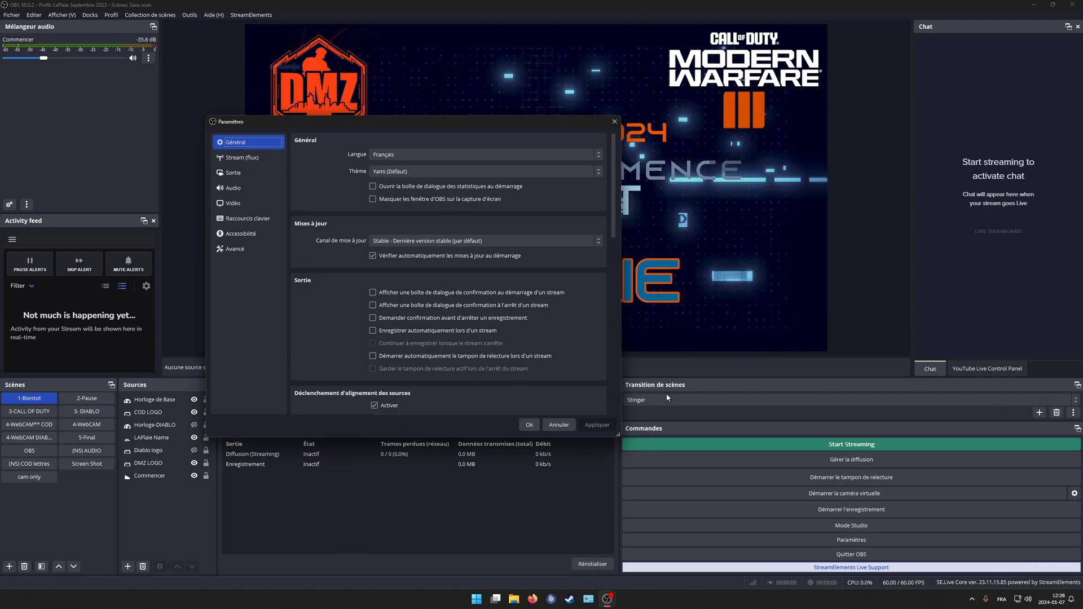
pyautogui.click(548, 427)
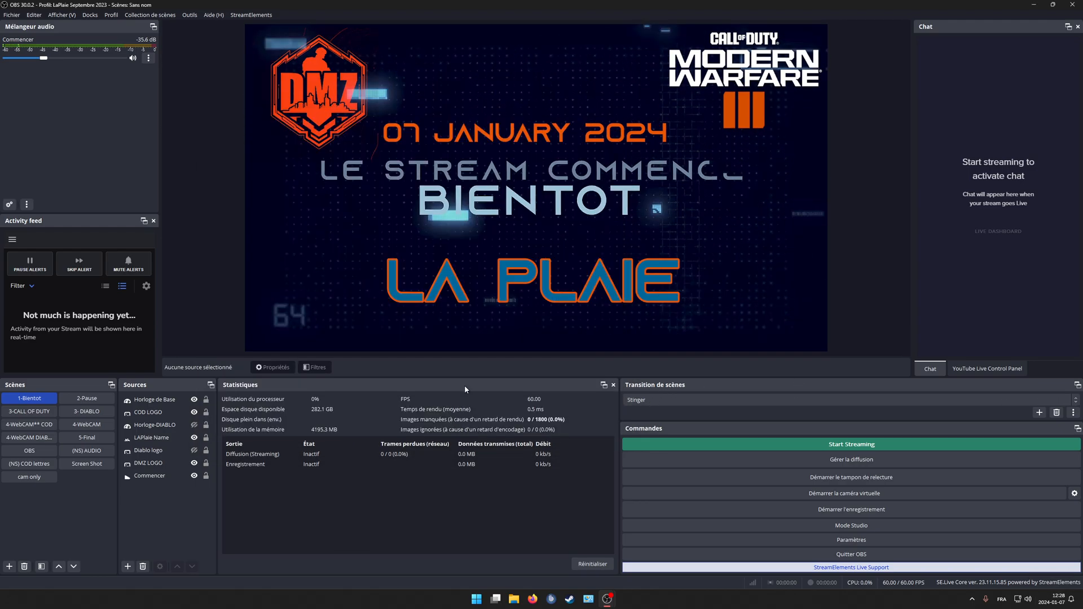
# Open the OBS settings window and move it upward so the lower docks are uncovered
pyautogui.click(17, 19)
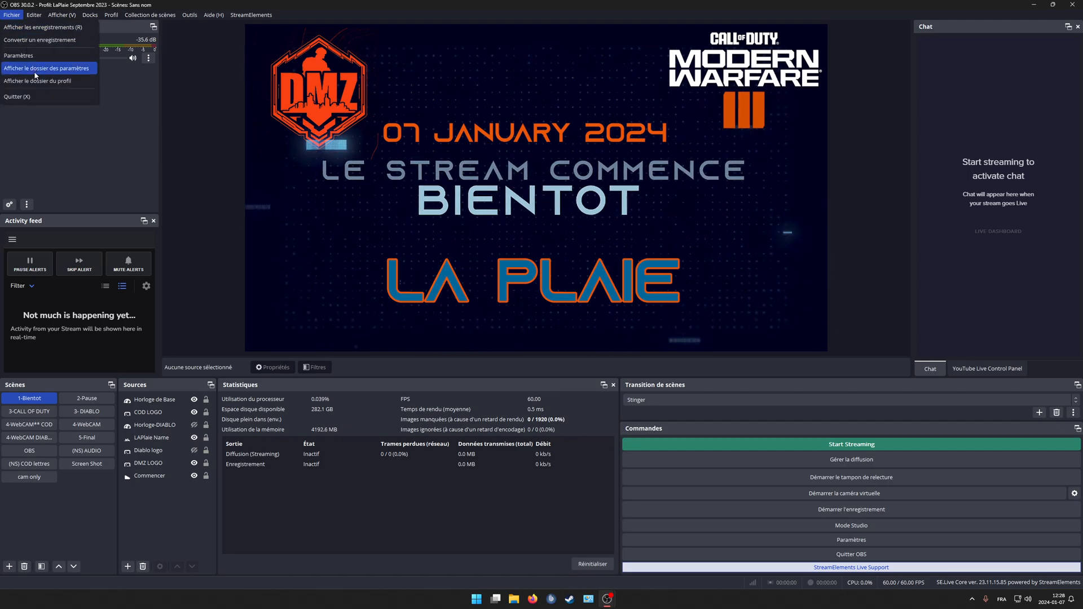
pyautogui.press('Escape')
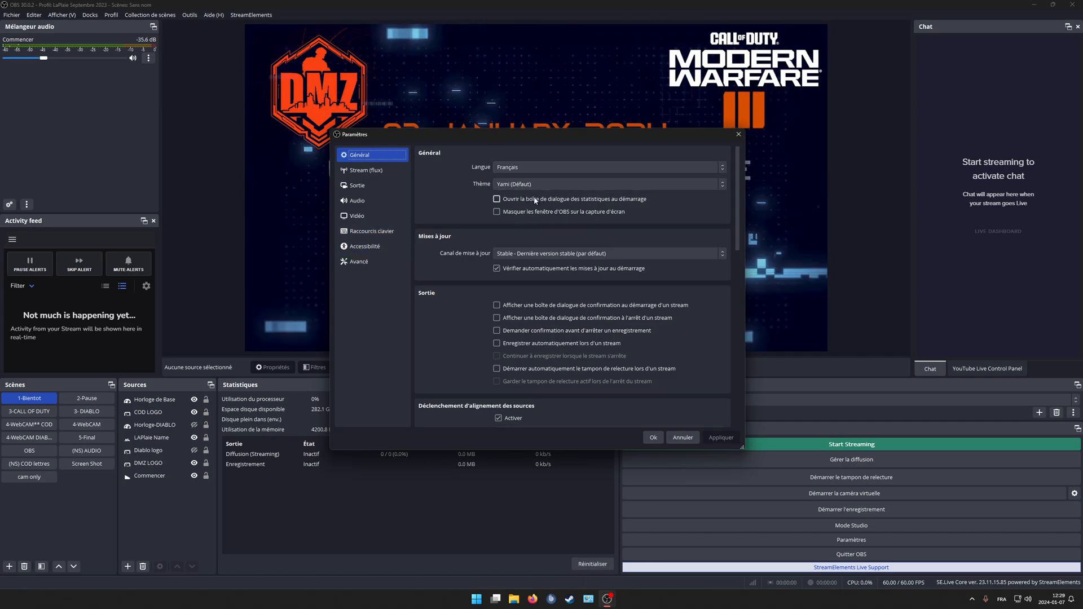
pyautogui.moveTo(517, 136); pyautogui.dragTo(516, 76)
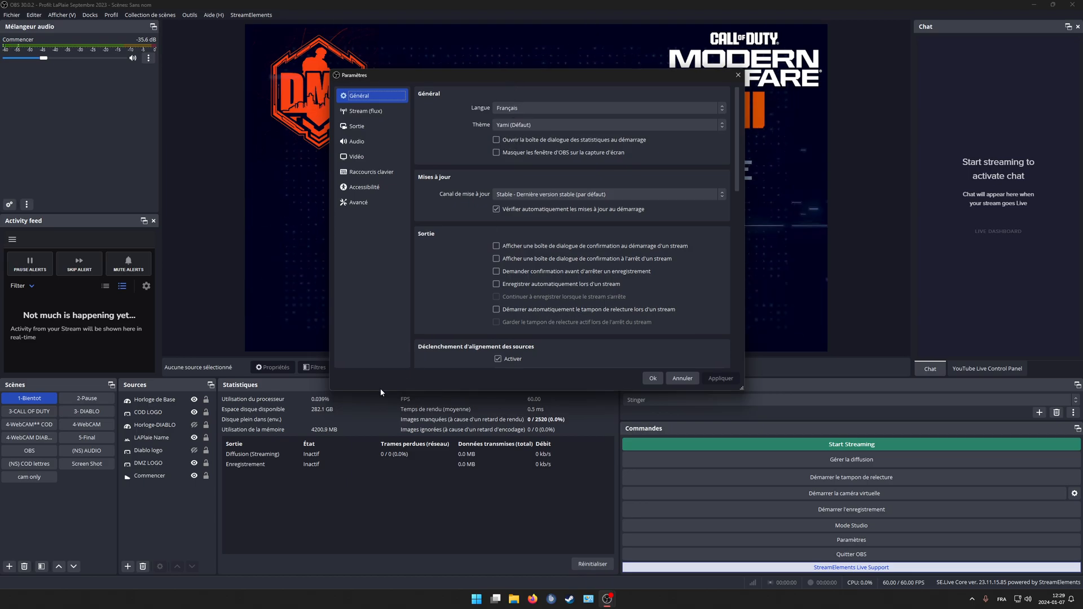
pyautogui.moveTo(484, 80); pyautogui.dragTo(477, 45)
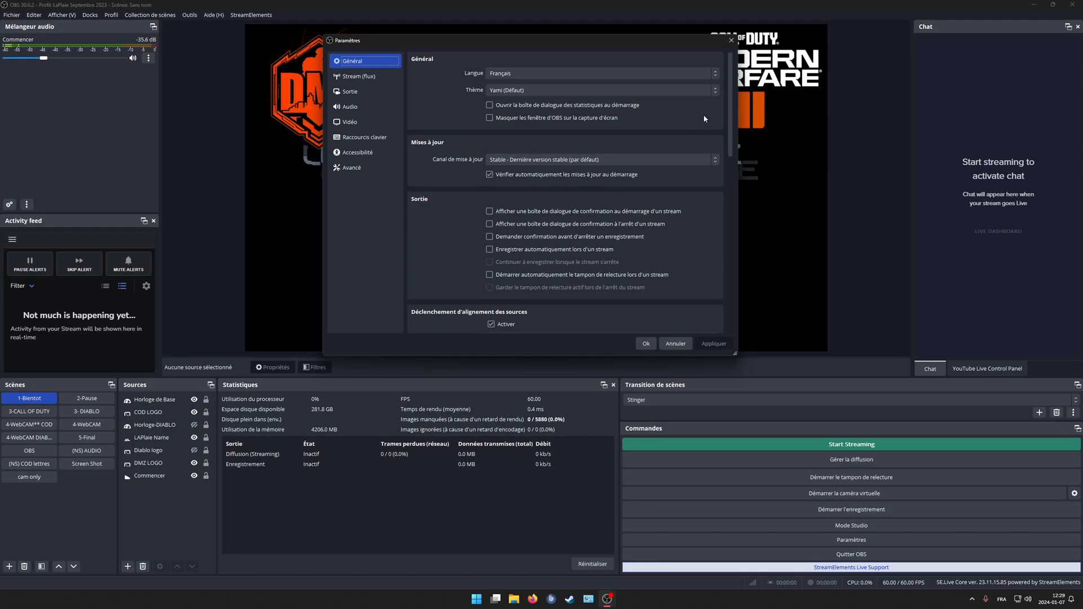
# Examine the General settings, from output and source snapping options down to projectors, notification area and preview
pyautogui.moveTo(733, 90); pyautogui.dragTo(735, 124)
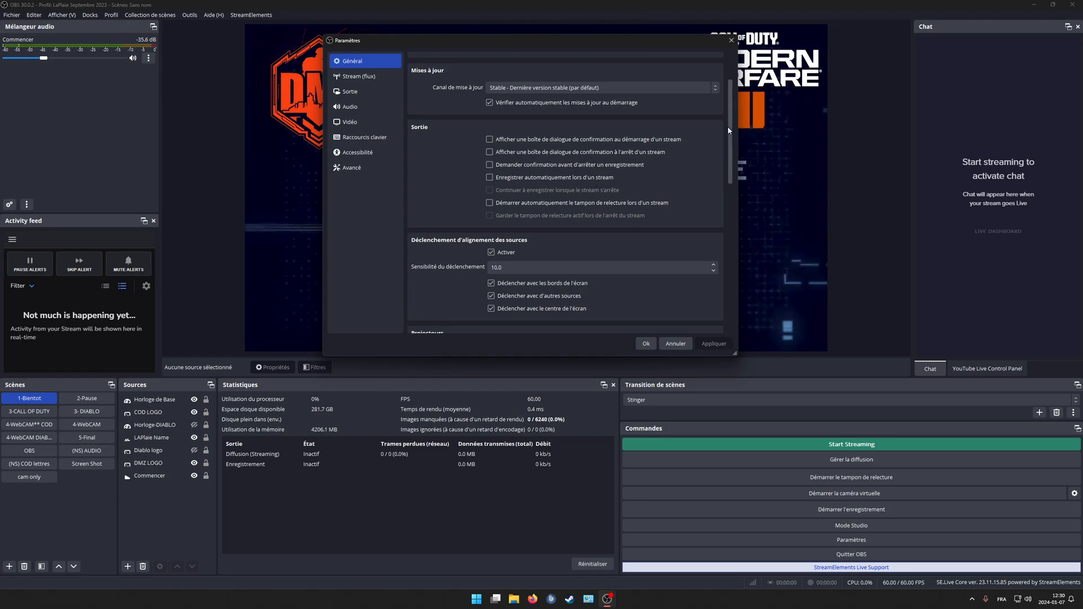
pyautogui.moveTo(729, 130); pyautogui.dragTo(737, 177)
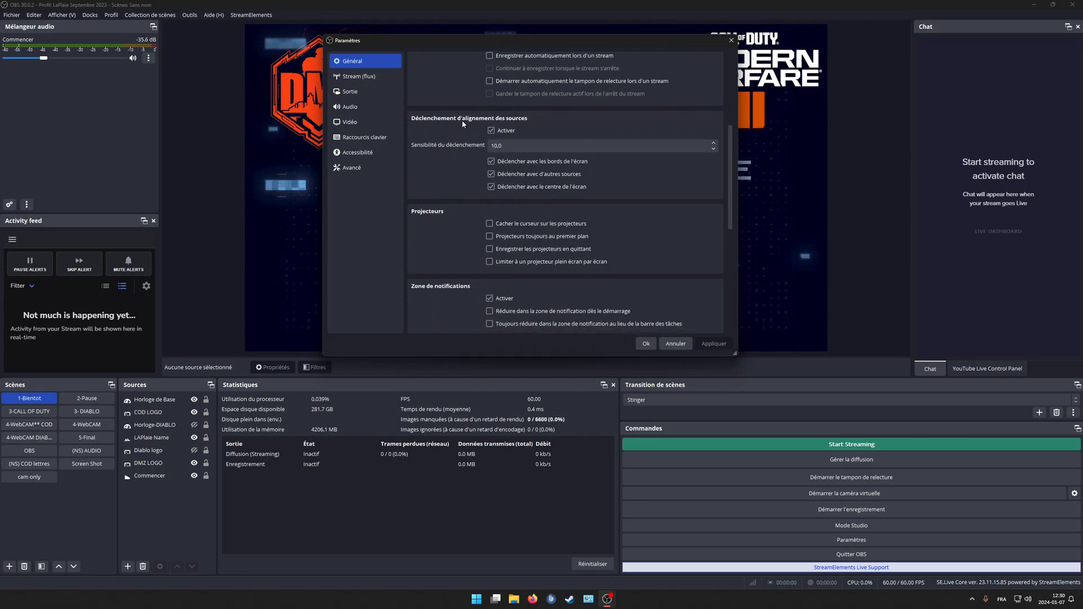
pyautogui.click(502, 146)
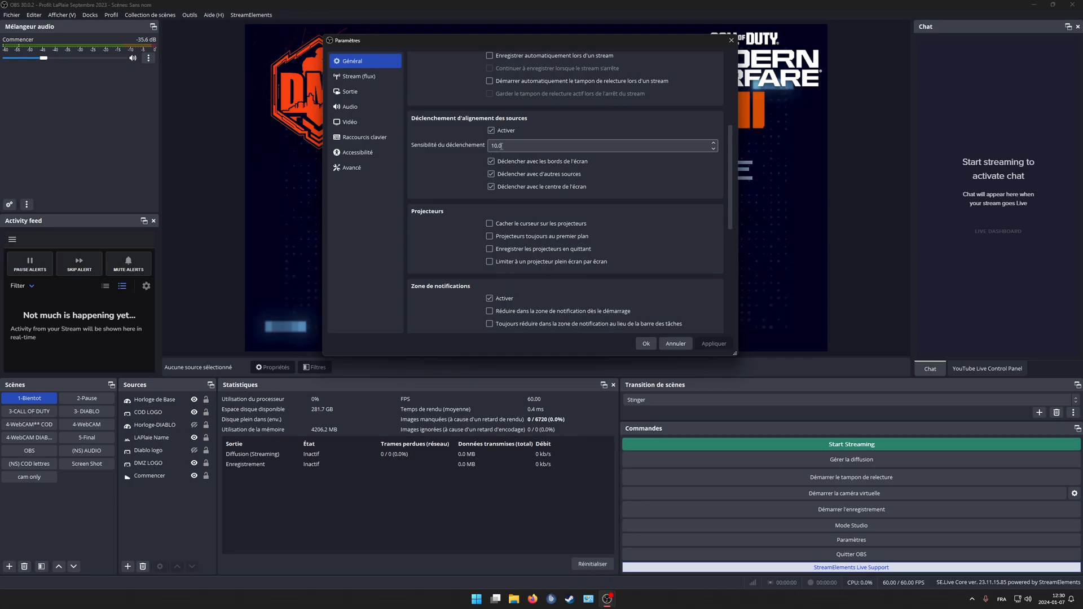
pyautogui.click(506, 130)
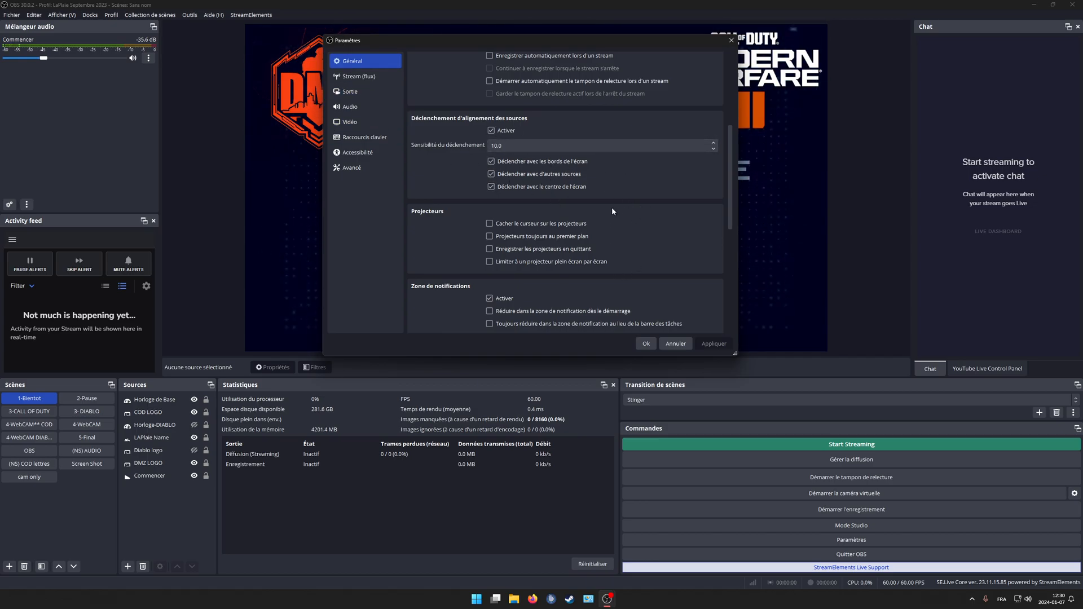
pyautogui.scroll(-4, 613, 212)
pyautogui.scroll(-4, 604, 236)
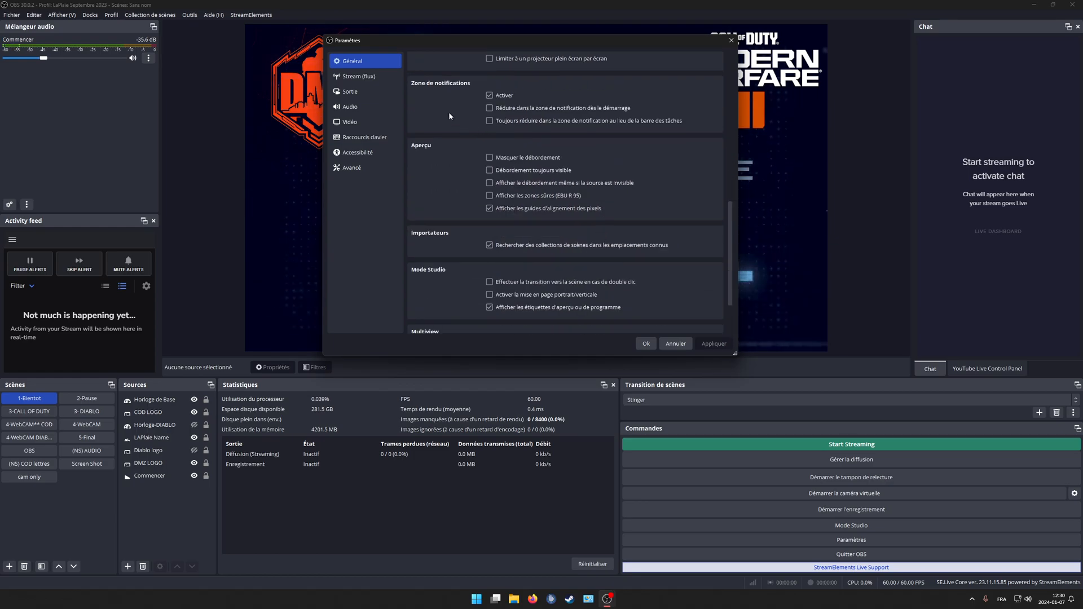
# Open the Stream settings and select Primary YouTube ingest server as the server for the YouTube - HLS service
pyautogui.click(359, 76)
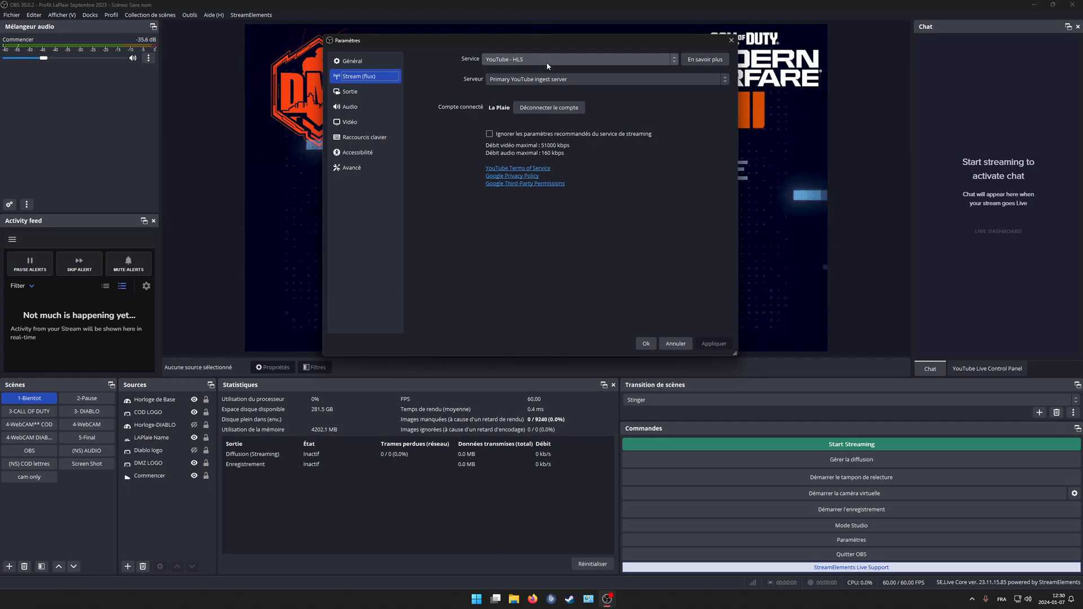
pyautogui.click(501, 80)
pyautogui.click(506, 90)
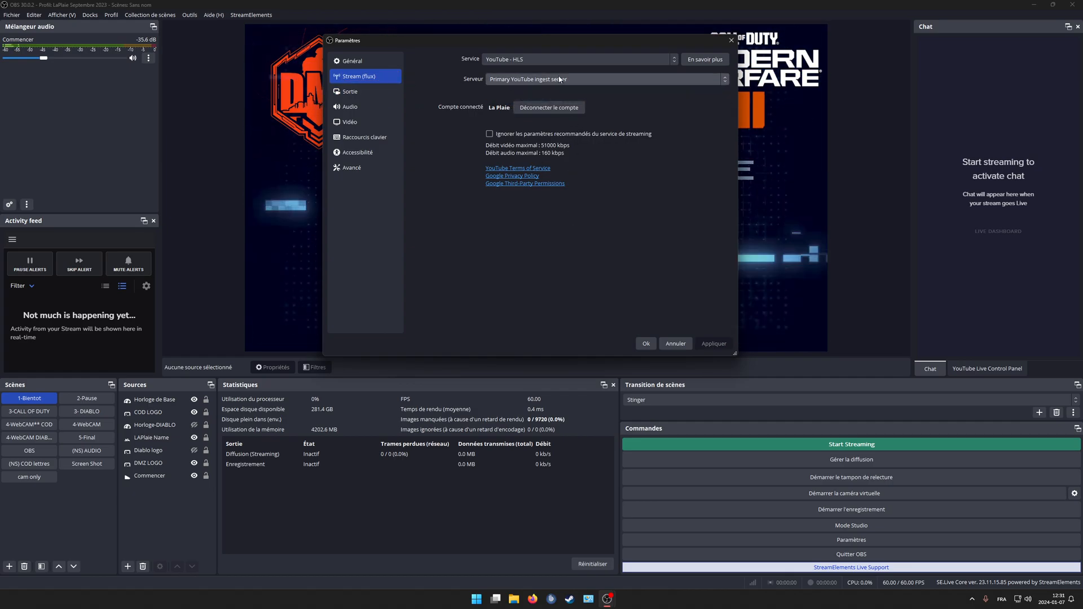
# Show the Output settings in a taller settings window and examine the recording parameters
pyautogui.click(370, 94)
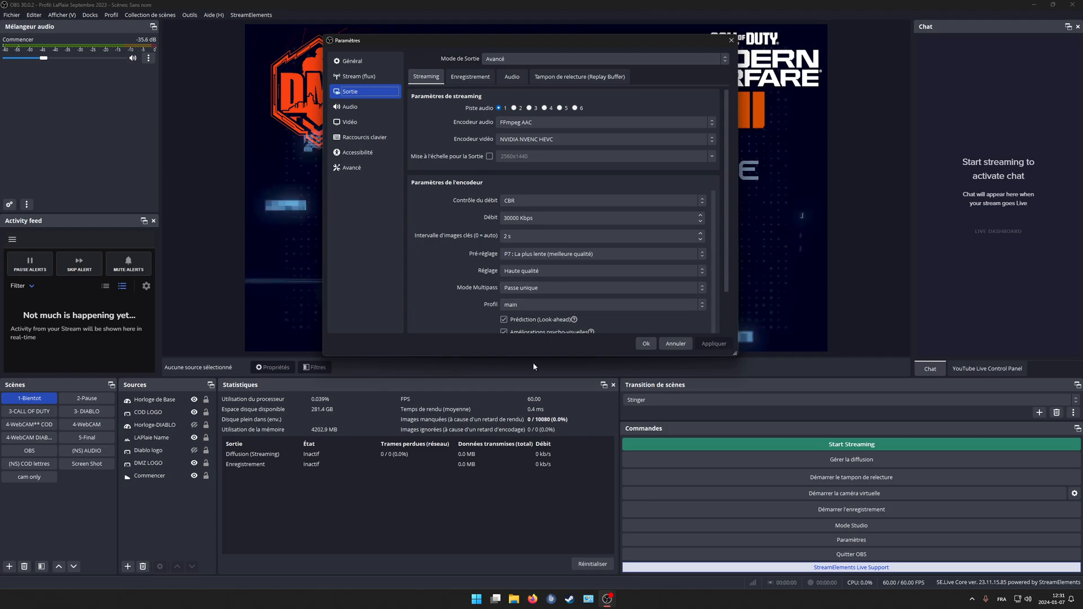
pyautogui.moveTo(534, 358); pyautogui.dragTo(572, 462)
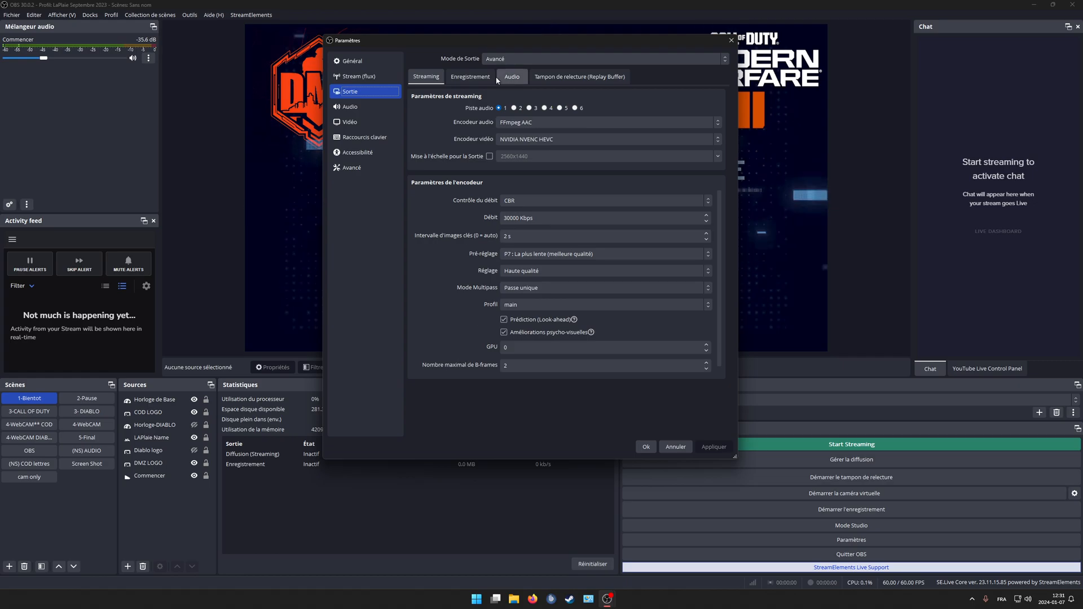
pyautogui.click(470, 79)
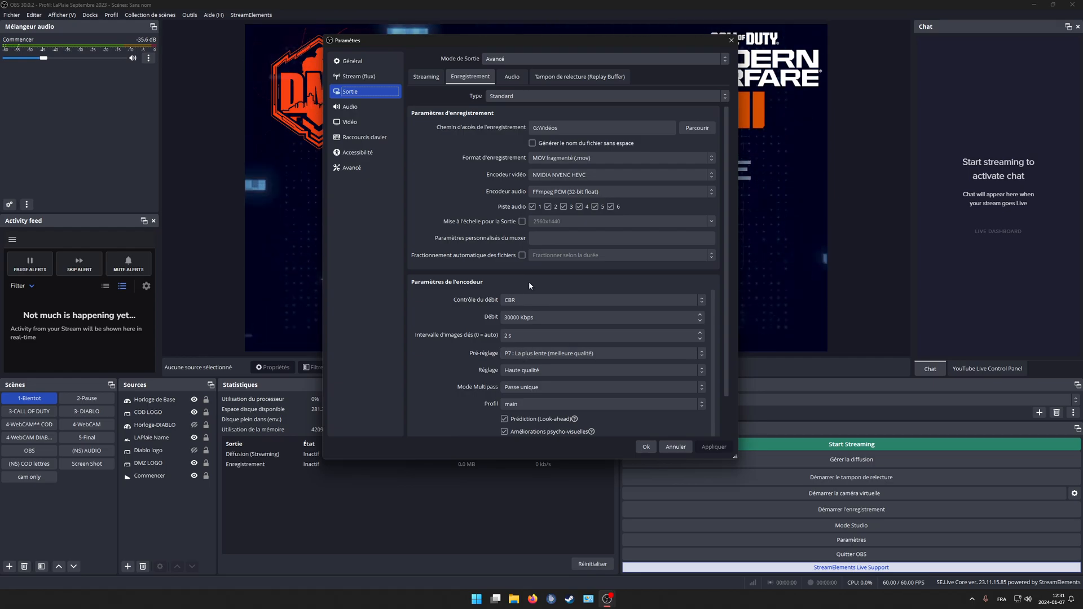
# Review the output audio bitrate choices for track 1, keeping 128, and check the replay buffer's maximum duration
pyautogui.click(521, 76)
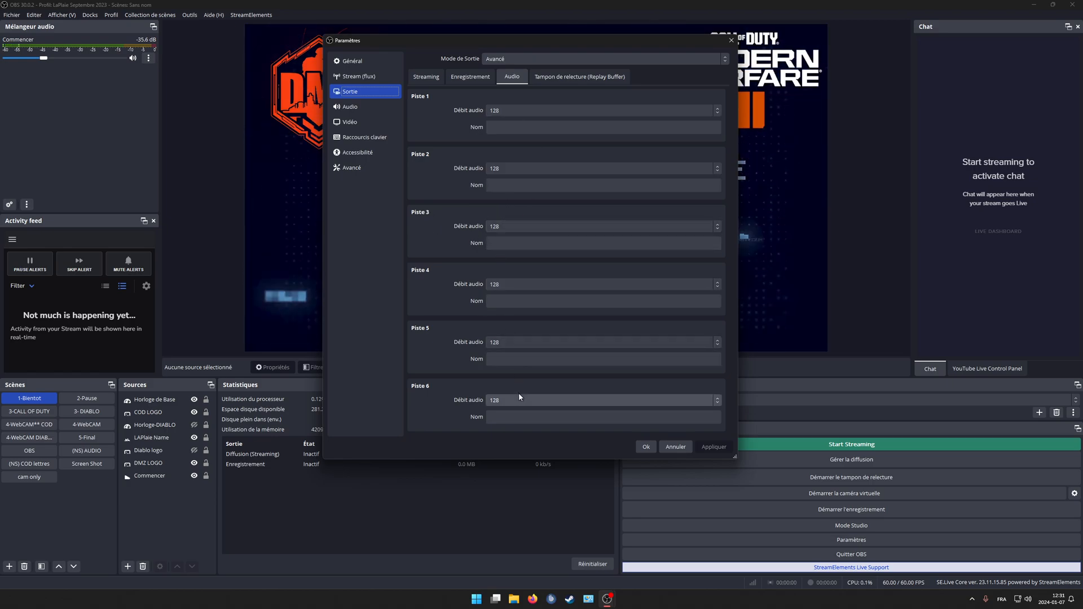
pyautogui.click(542, 113)
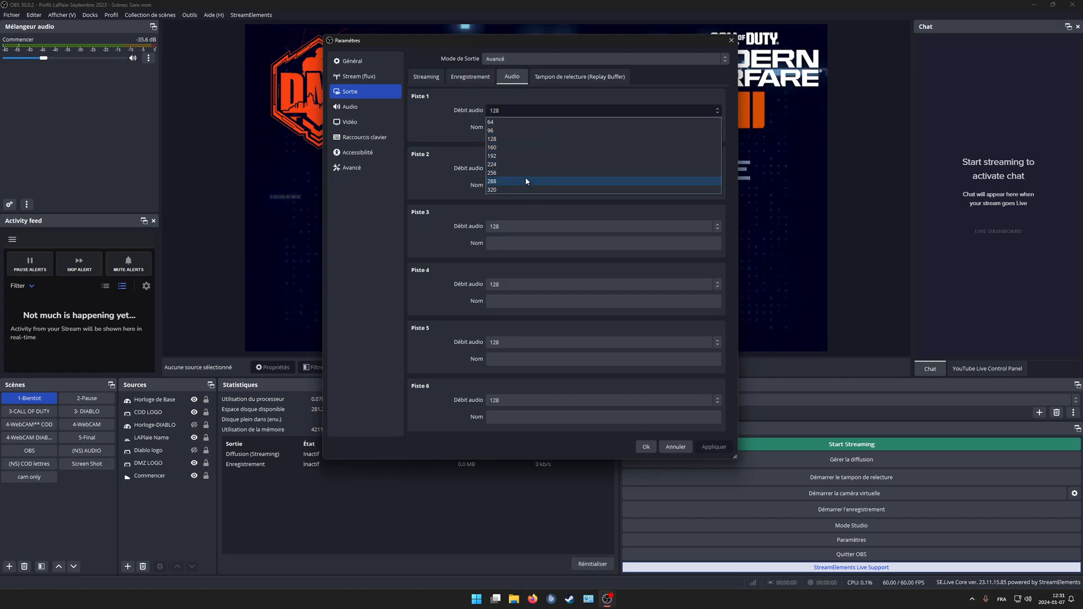
pyautogui.click(520, 138)
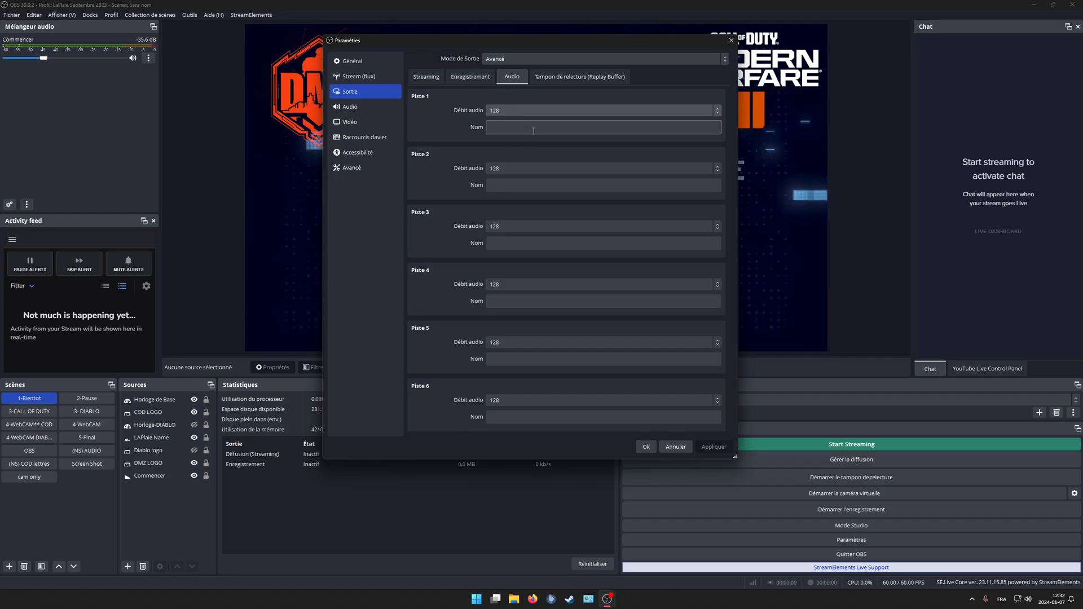
pyautogui.click(517, 109)
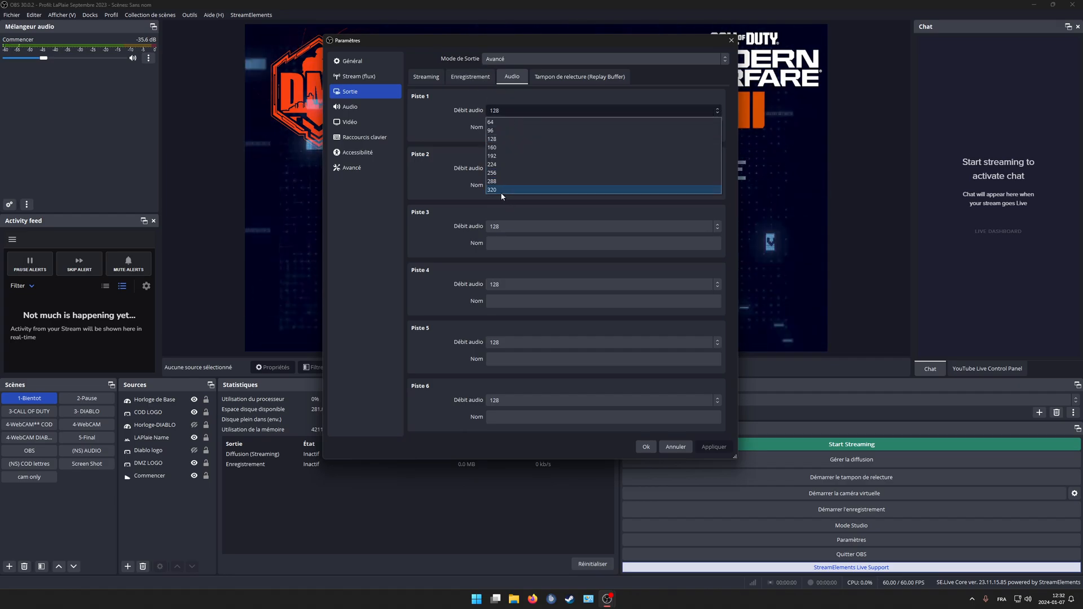
pyautogui.click(450, 118)
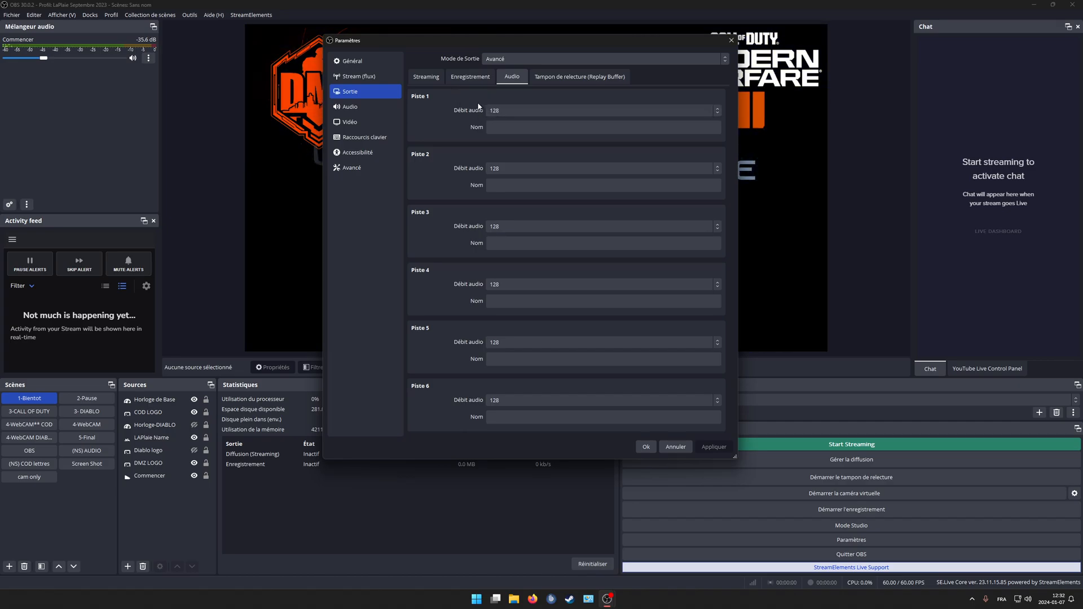
pyautogui.click(548, 77)
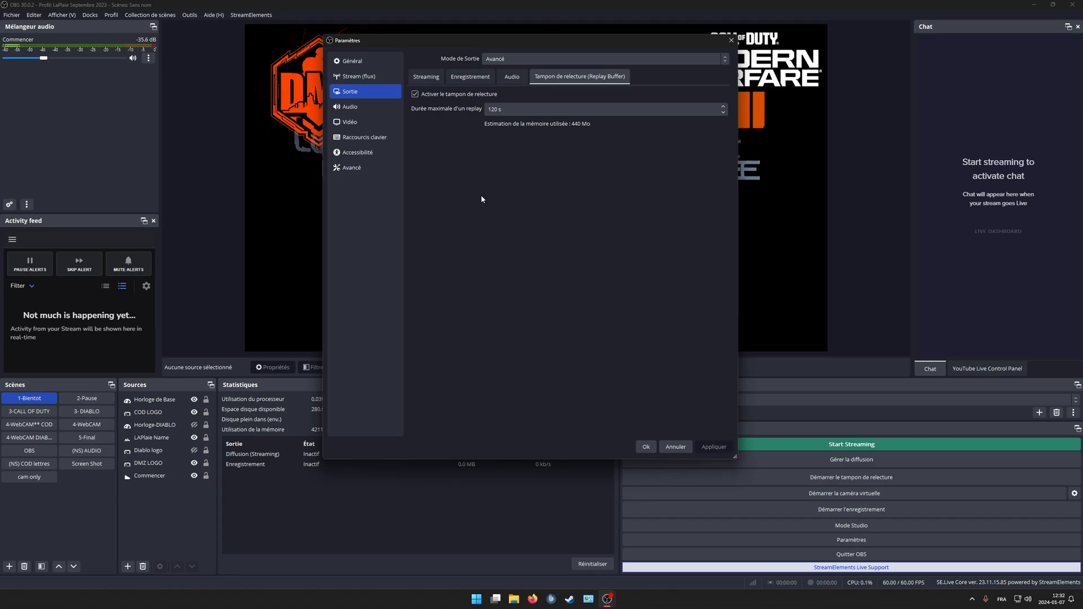
pyautogui.click(500, 111)
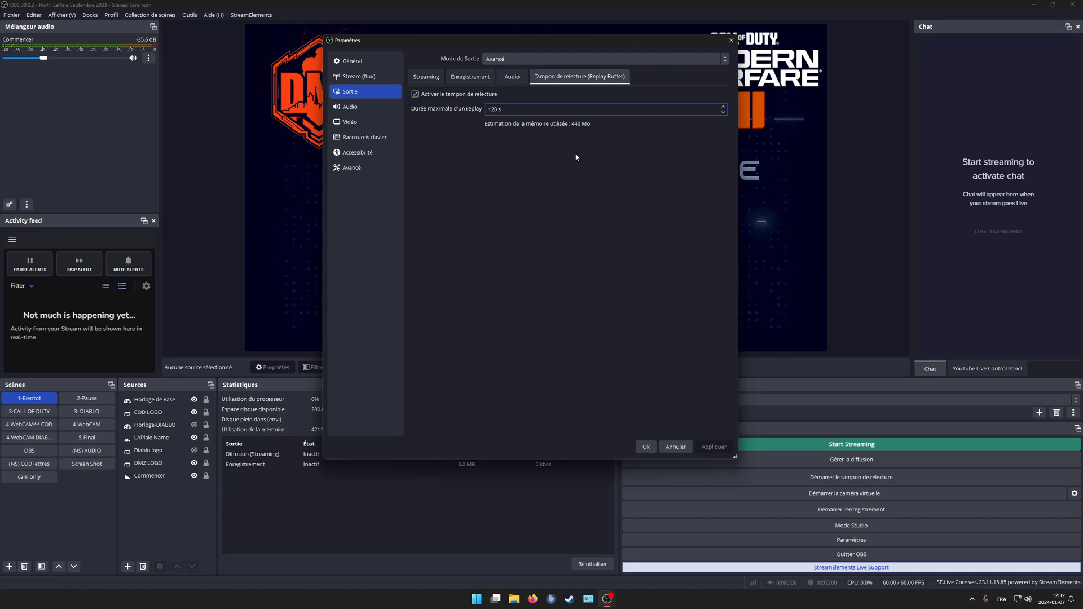
# Set the streaming audio encoder to FFmpeg AAC and the streaming video encoder to NVIDIA NVENC HEVC
pyautogui.click(438, 82)
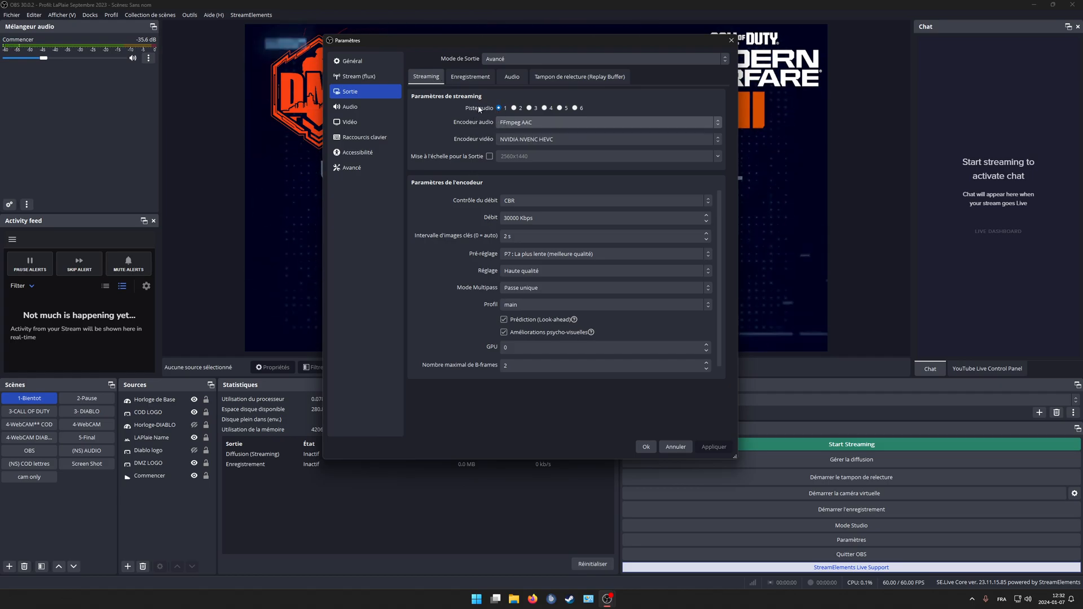
pyautogui.click(517, 122)
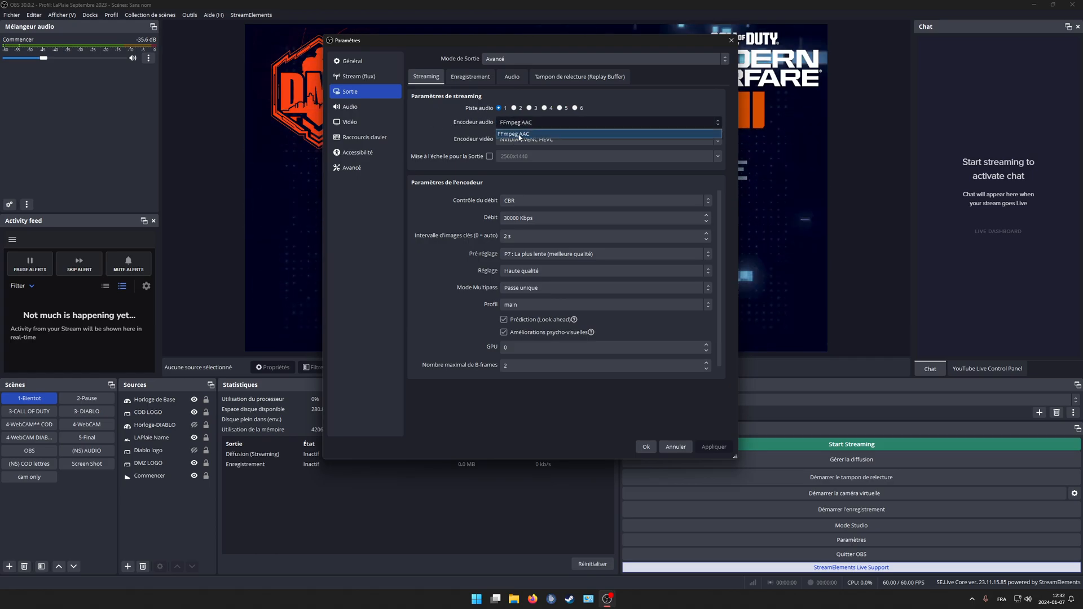
pyautogui.click(521, 135)
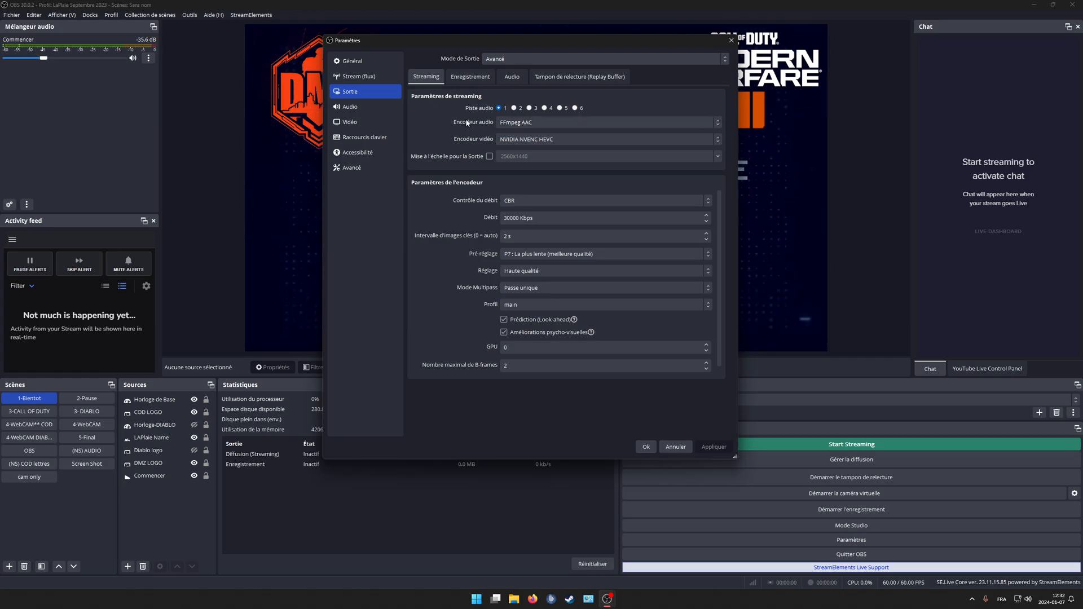
pyautogui.click(526, 141)
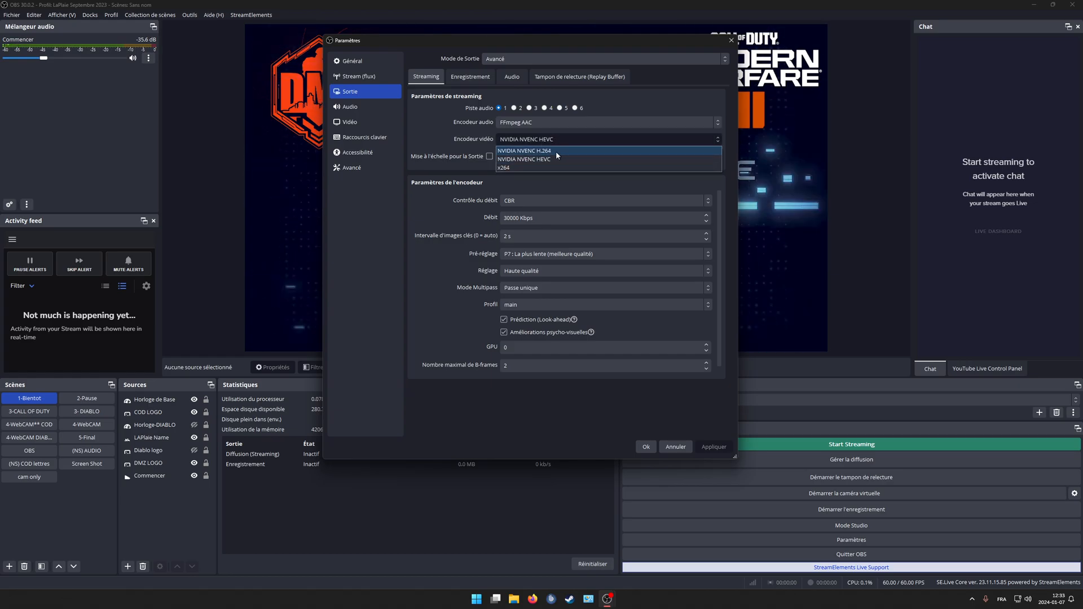
pyautogui.click(562, 160)
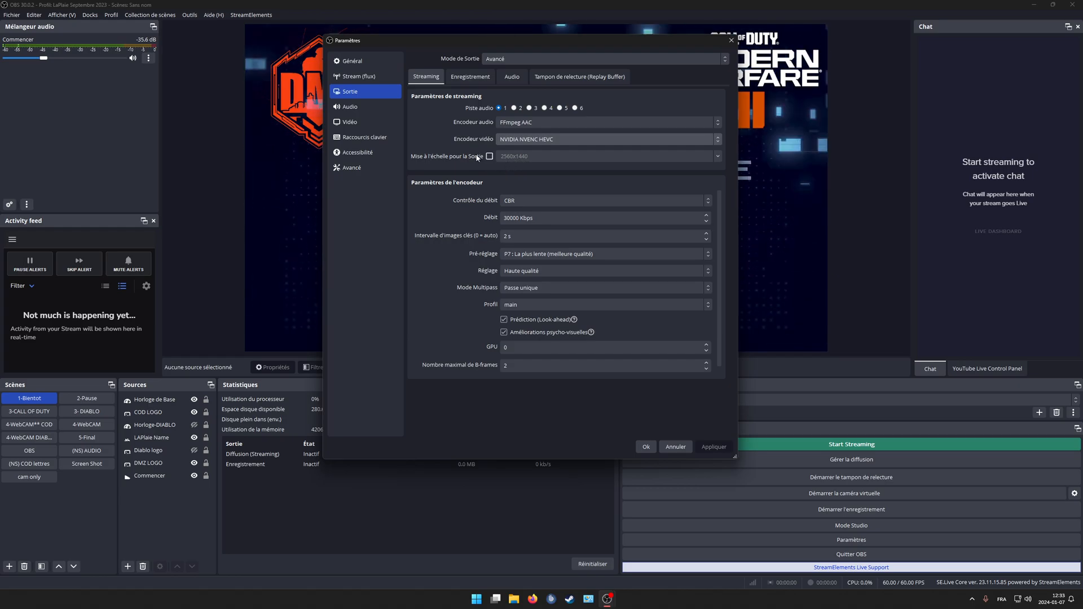
# Set the streaming encoder's rate control to CBR and its preset to P7 : La plus lente (meilleure qualité)
pyautogui.click(518, 201)
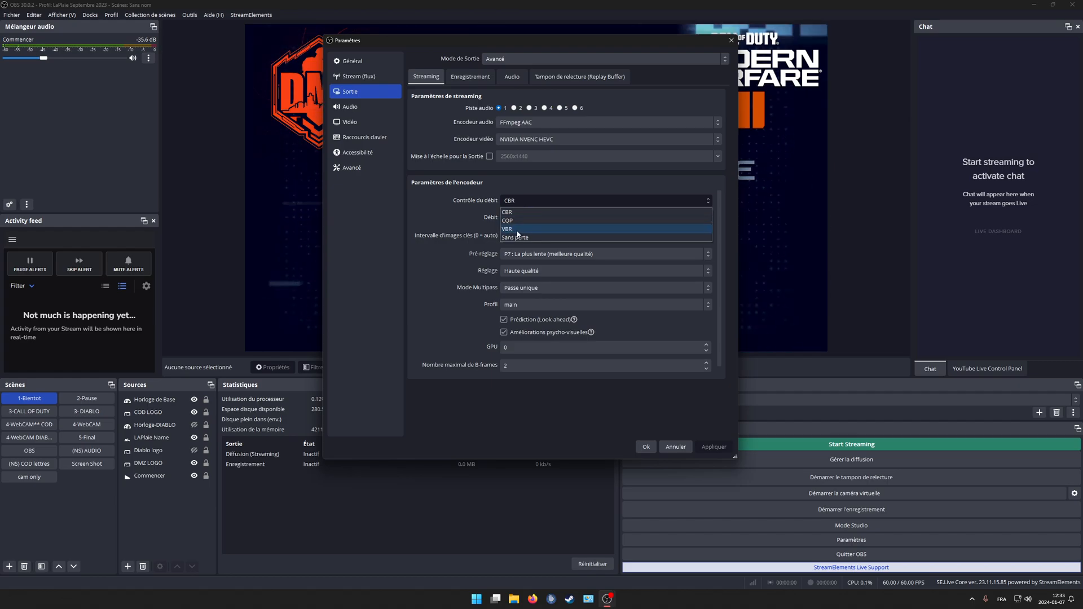
pyautogui.click(518, 214)
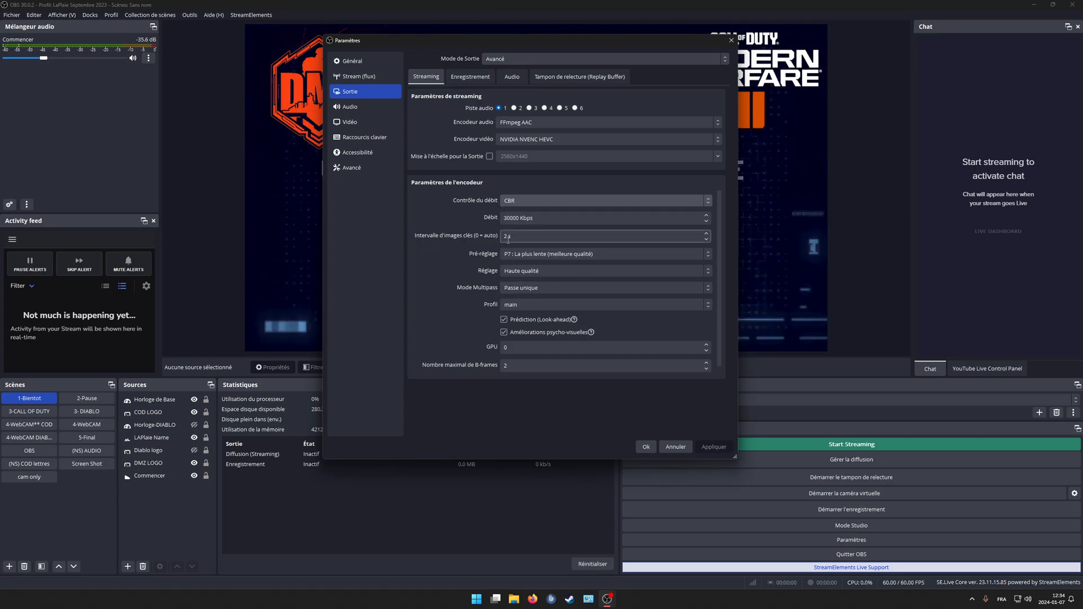
pyautogui.scroll(-1, 539, 245)
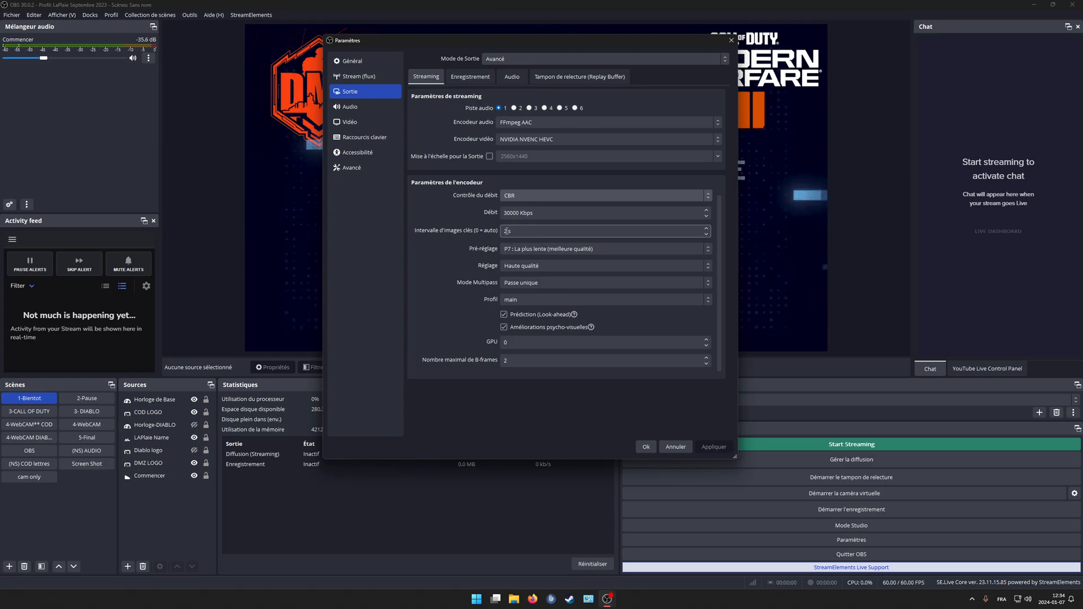
pyautogui.click(549, 249)
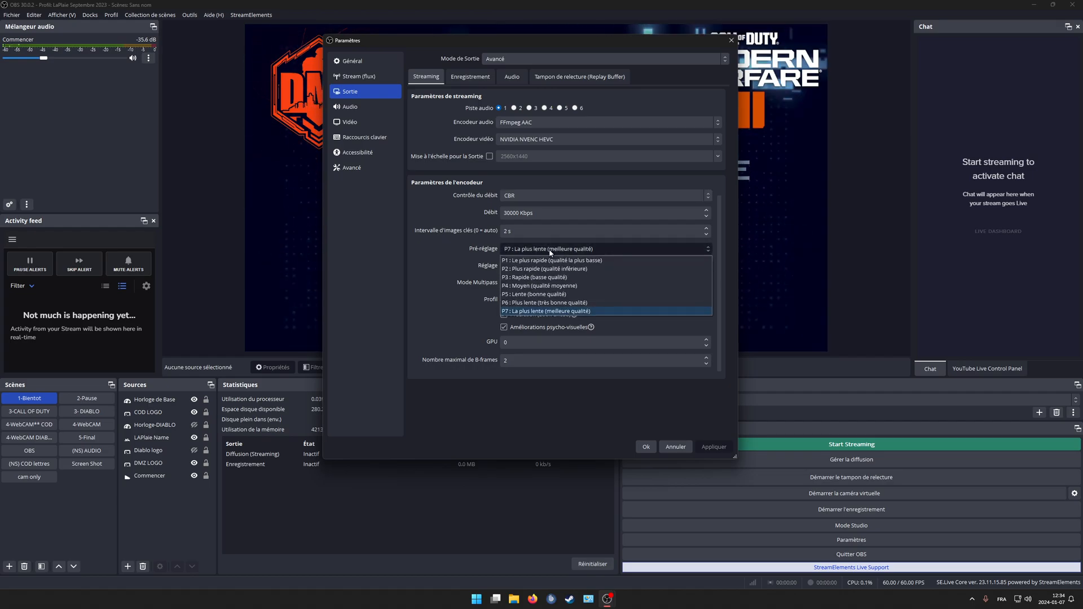
pyautogui.click(548, 312)
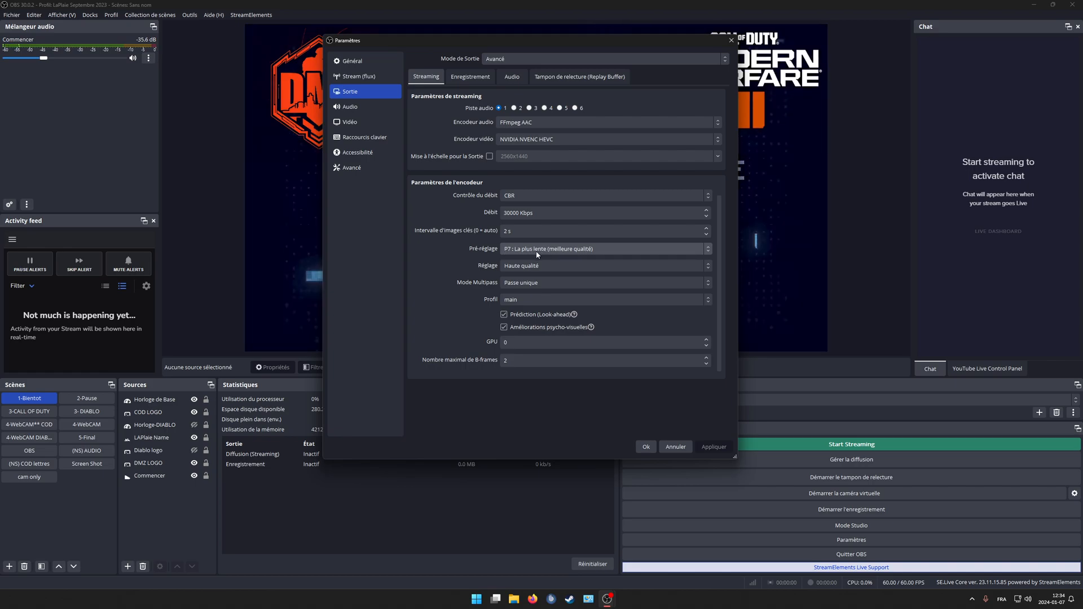
# Review the tuning (Réglage) choices of the streaming encoder, keeping Haute qualité
pyautogui.click(520, 267)
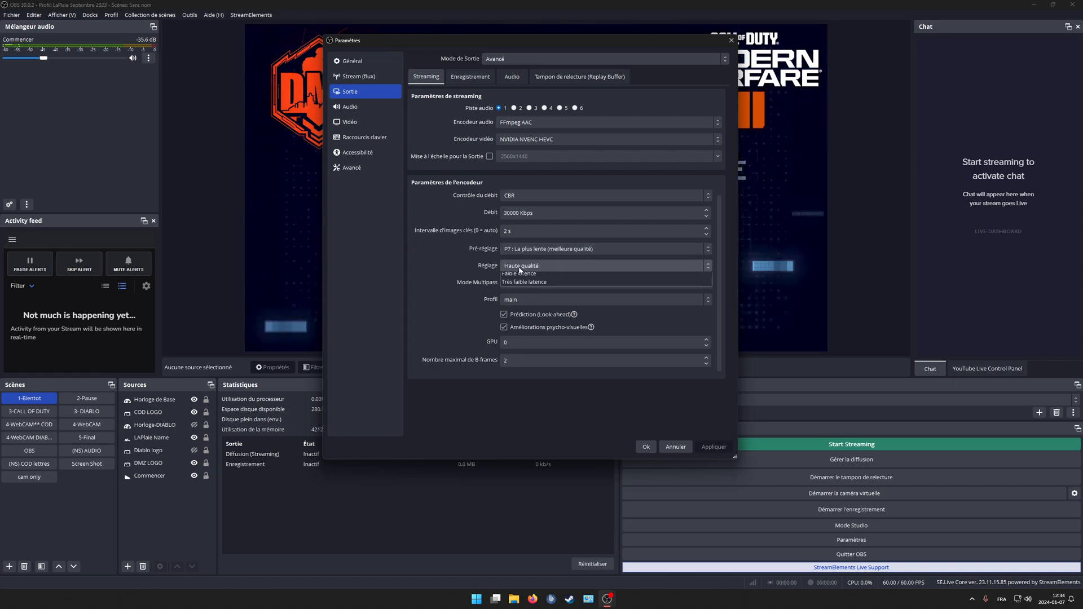
pyautogui.click(520, 267)
pyautogui.click(520, 267)
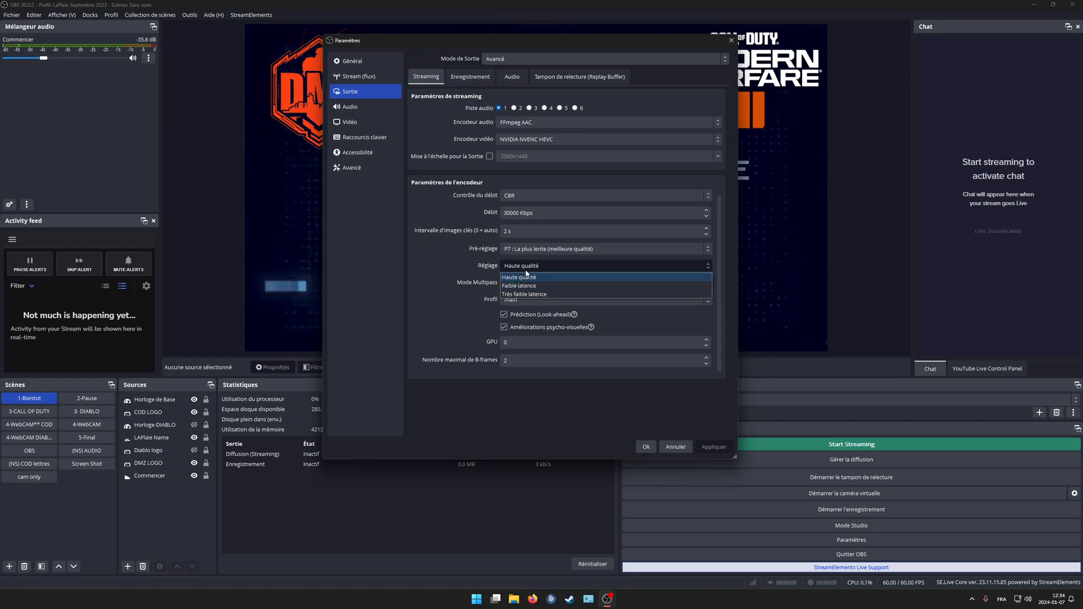
pyautogui.click(527, 269)
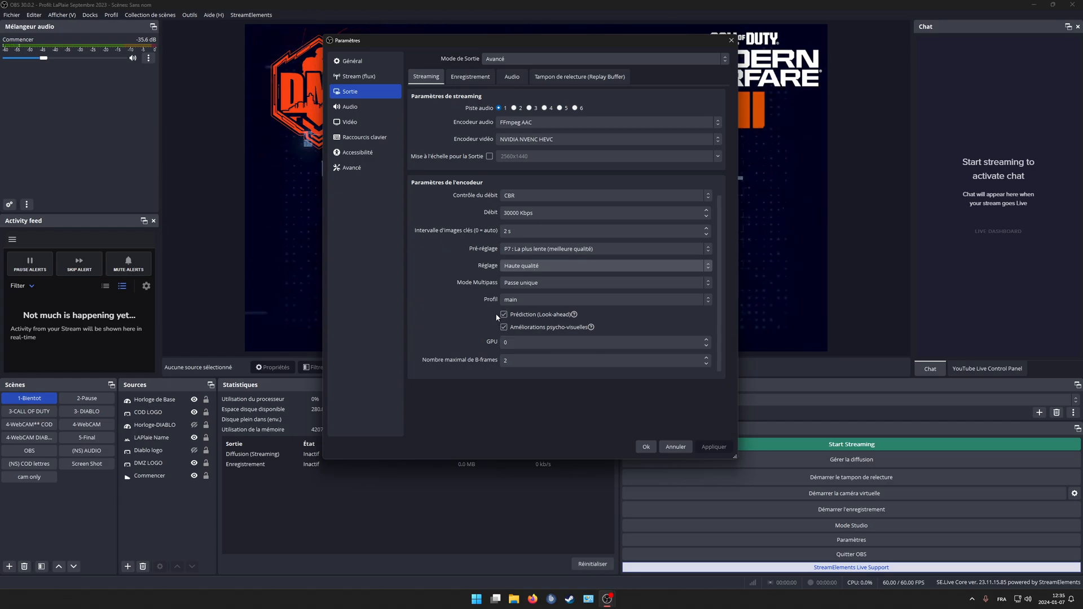
# Review the streaming encoder's multipass modes, keeping Passe unique, and check the look-ahead prediction option
pyautogui.click(533, 283)
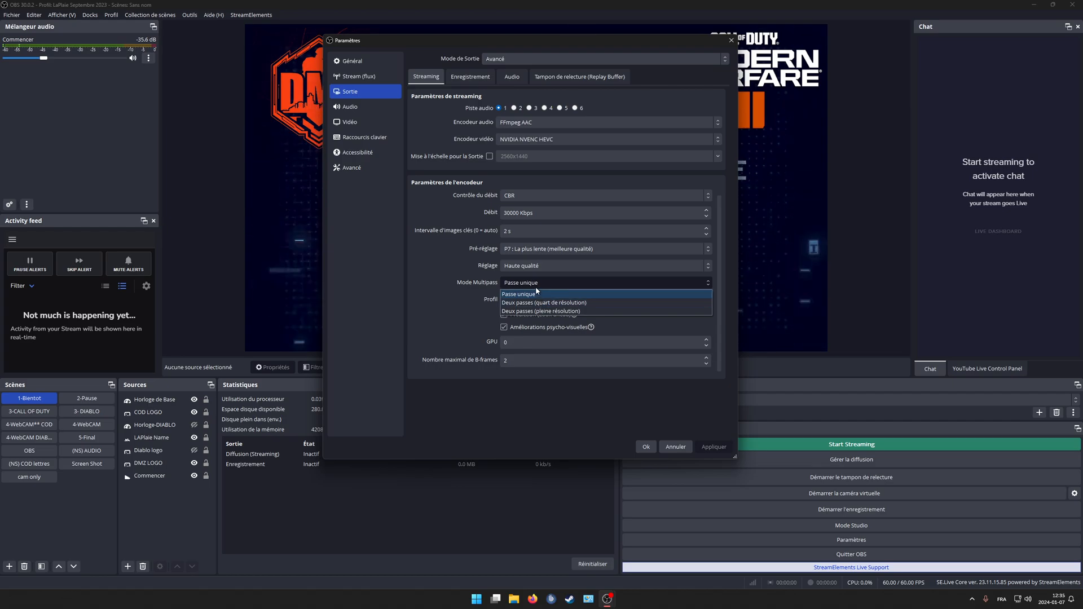
pyautogui.click(536, 286)
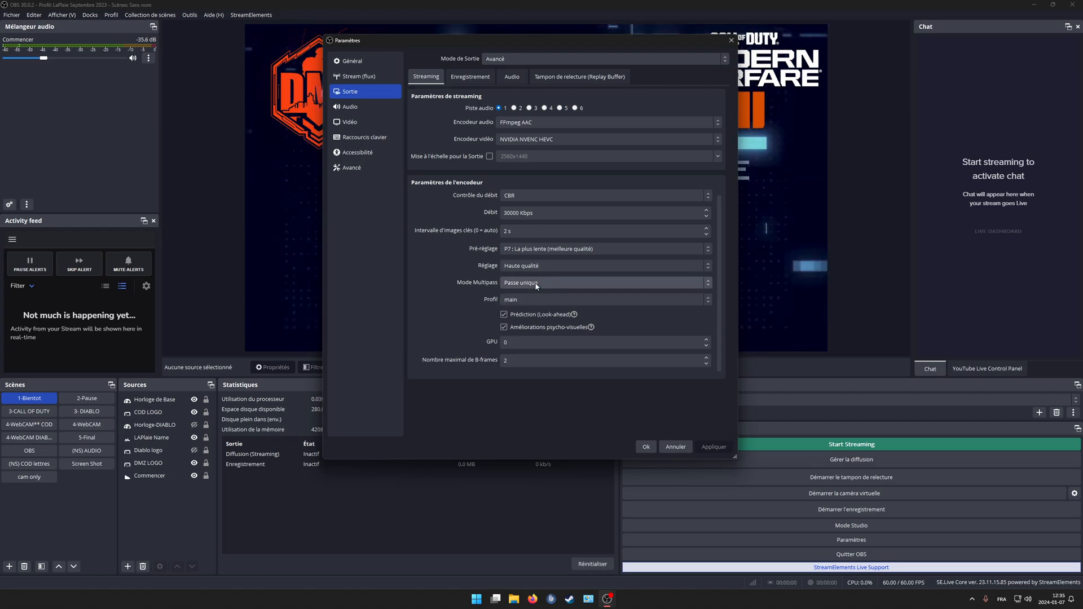
pyautogui.click(542, 283)
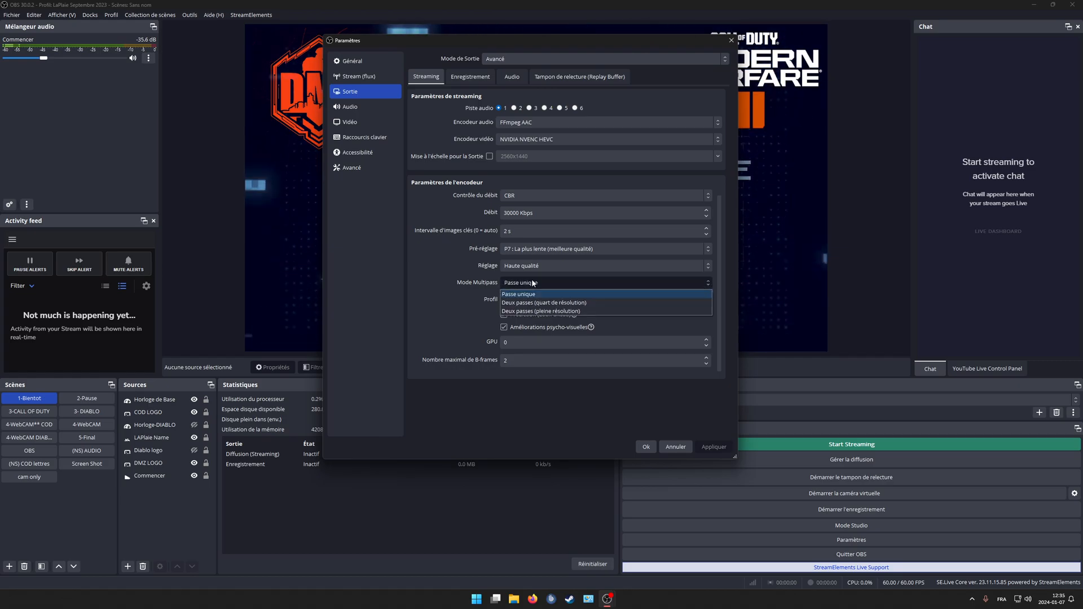
pyautogui.click(565, 282)
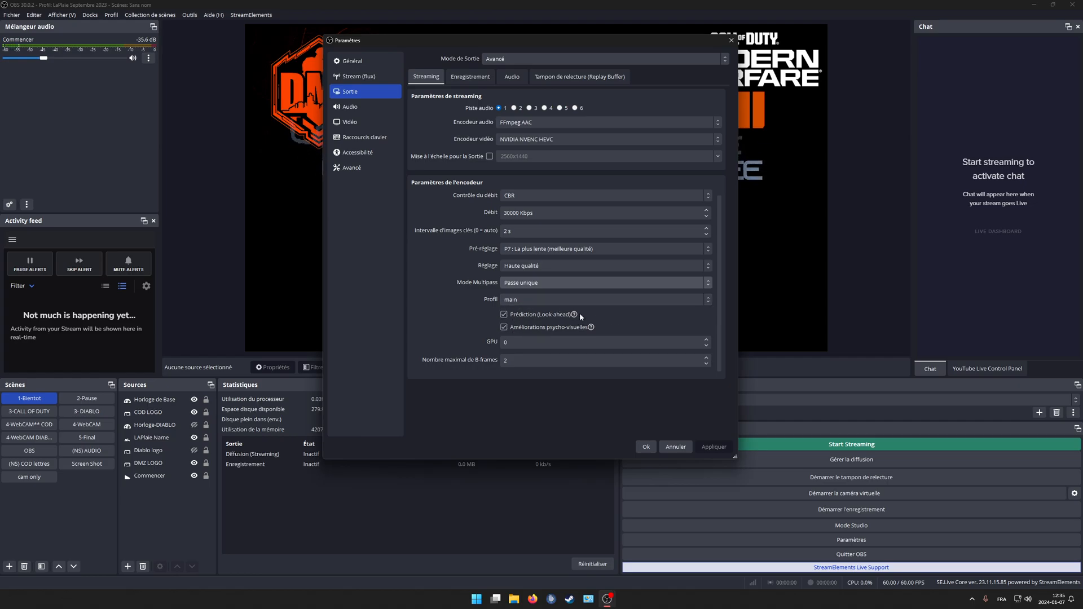
pyautogui.moveTo(575, 315)
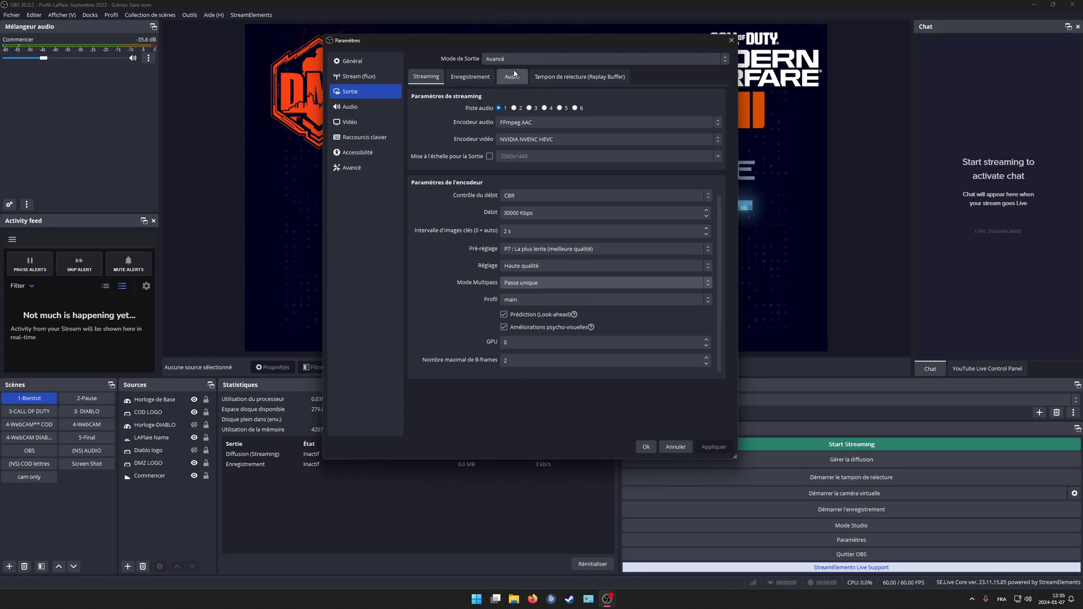
# Review the available recording formats in the recording output settings, keeping MOV fragmenté (.mov)
pyautogui.click(467, 82)
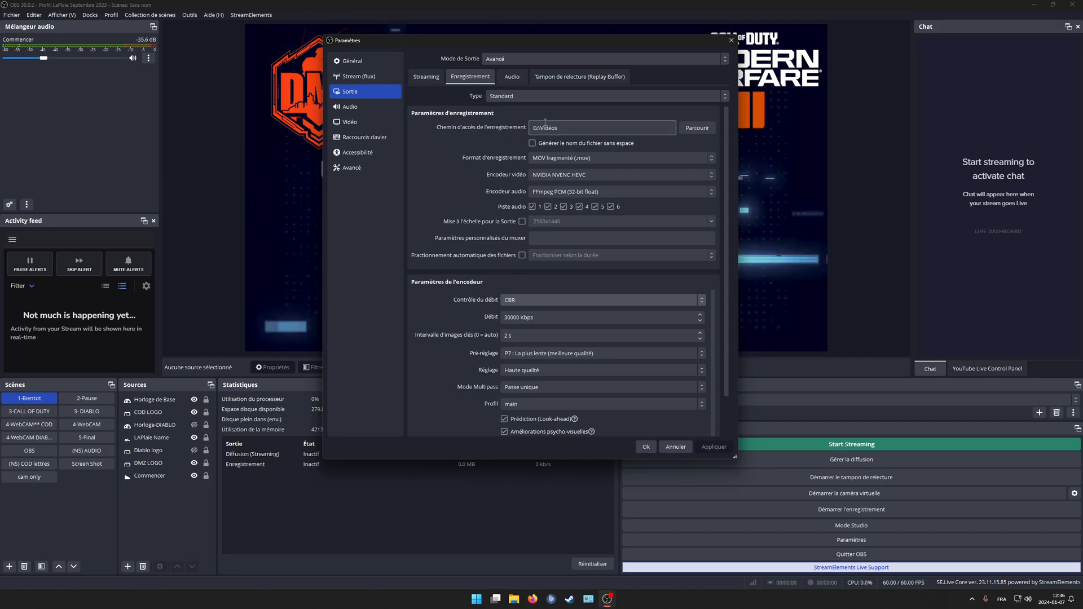
pyautogui.click(558, 164)
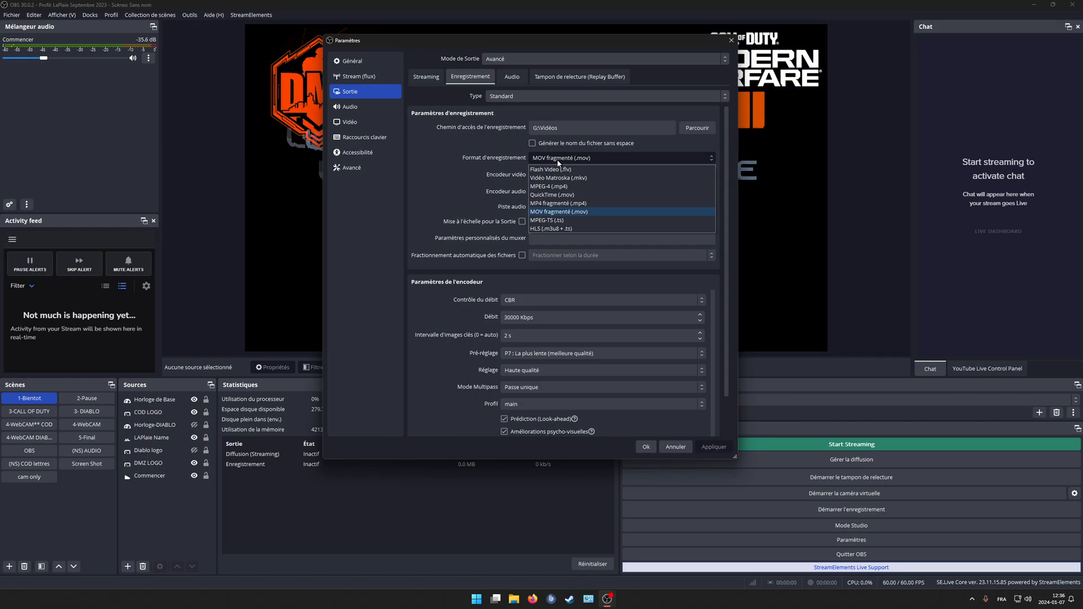
pyautogui.click(491, 162)
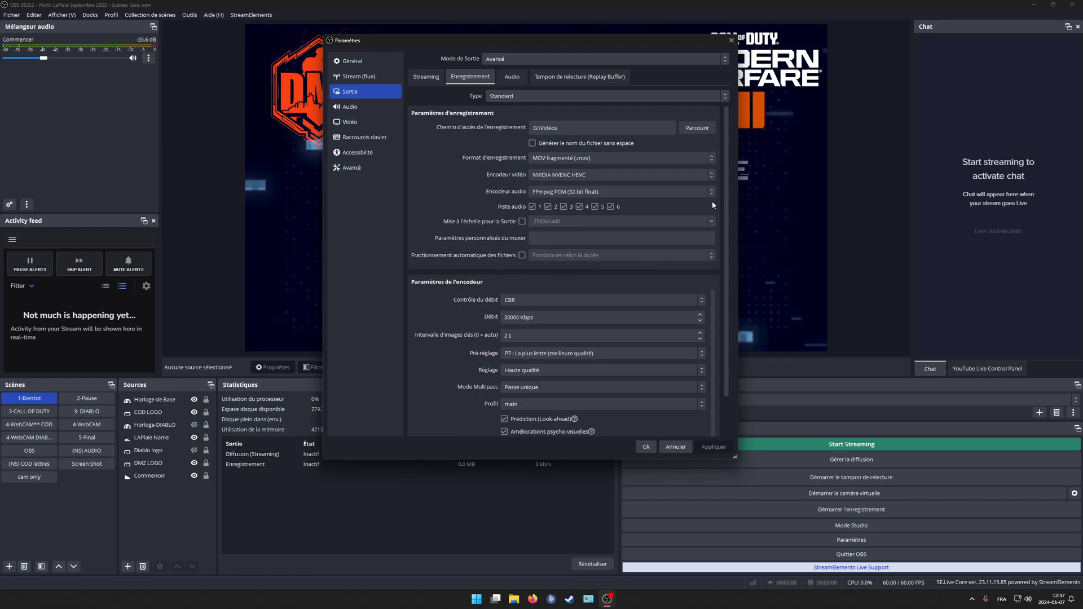
# Try automatic splitting of recording files by duration, then disable it again
pyautogui.scroll(-1, 728, 205)
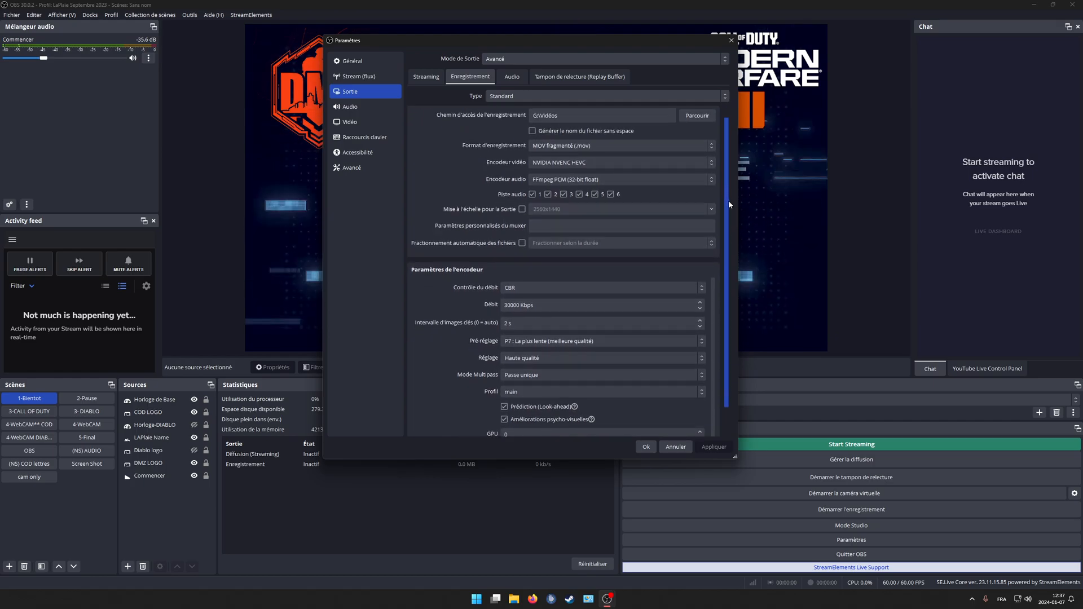
pyautogui.scroll(-3, 729, 205)
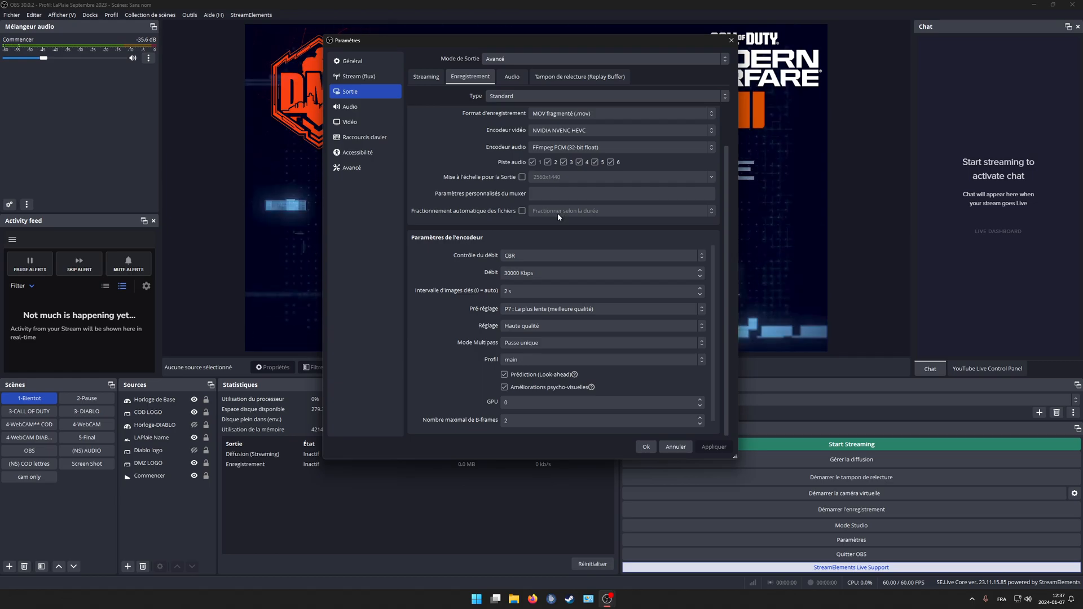
pyautogui.click(522, 210)
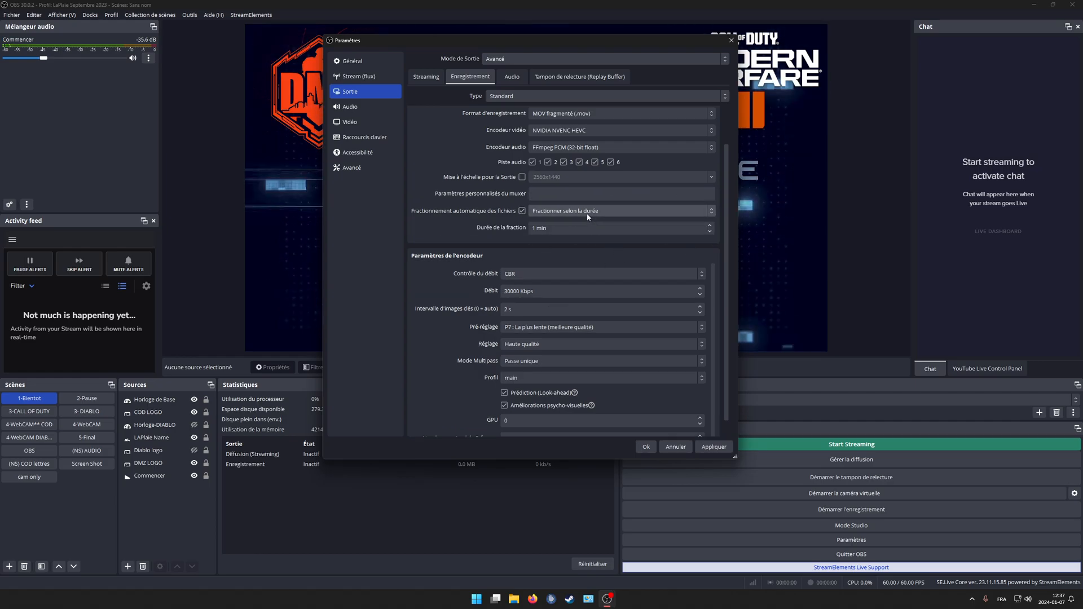
pyautogui.click(521, 212)
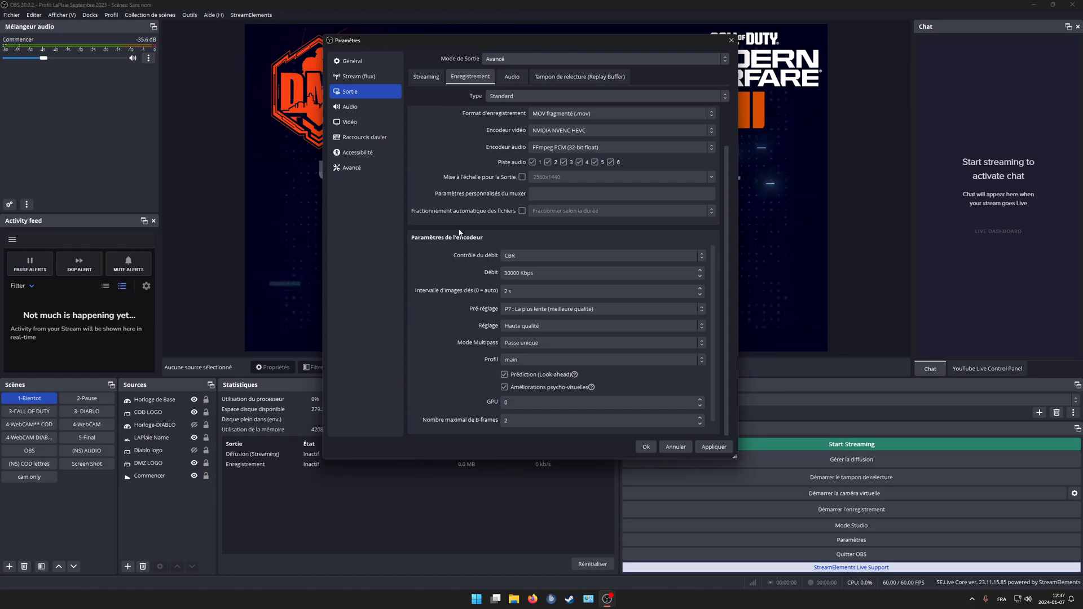
# Review the recording encoder's preset and tuning choices, keeping P7 : La plus lente (meilleure qualité) and Haute qualité
pyautogui.scroll(-1, 533, 263)
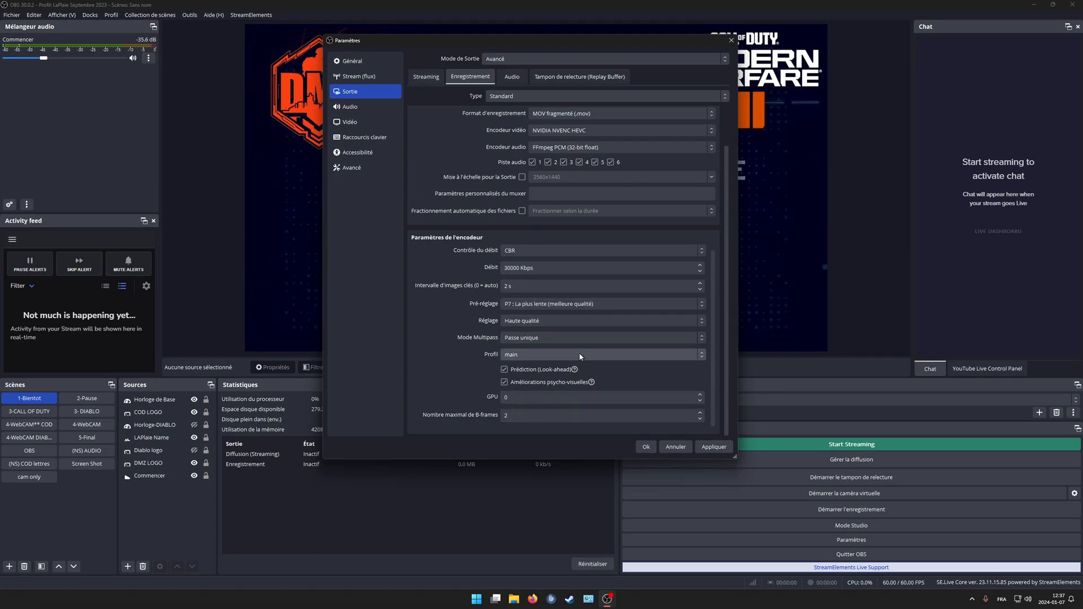
pyautogui.click(527, 304)
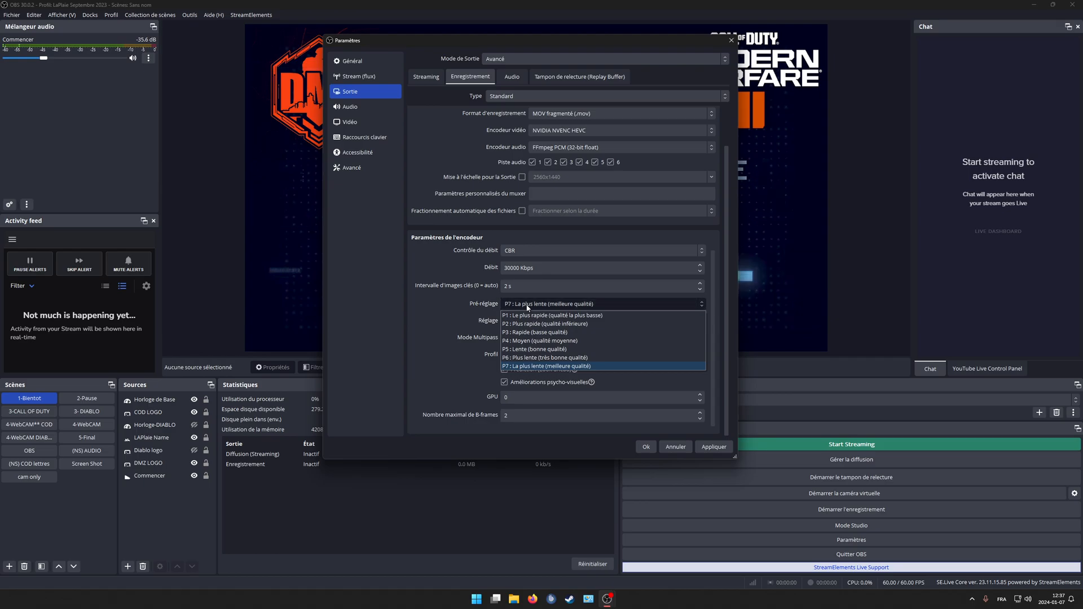
pyautogui.click(527, 307)
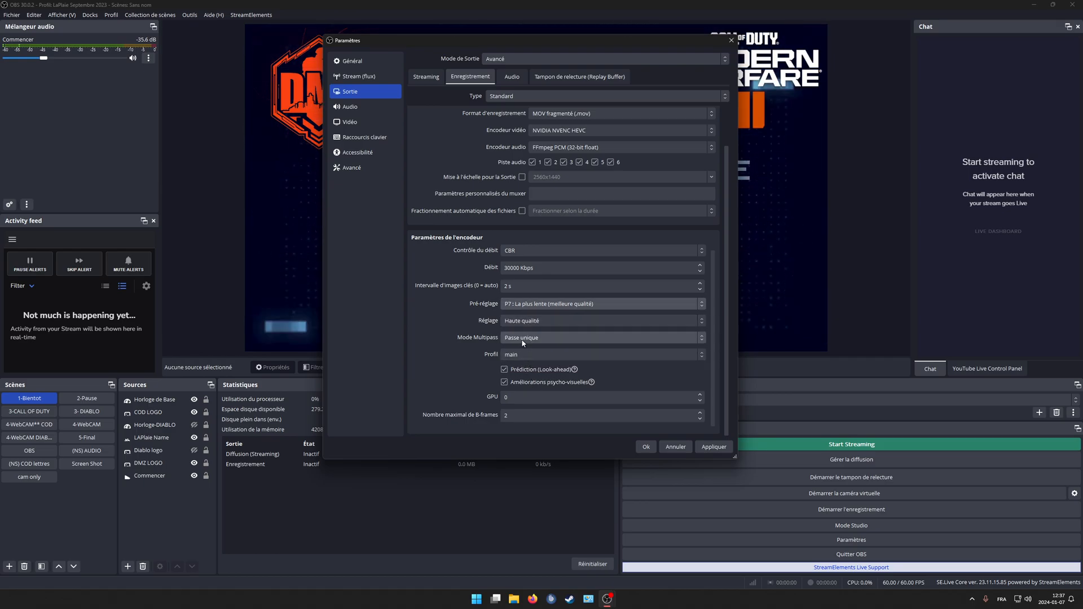
pyautogui.click(521, 321)
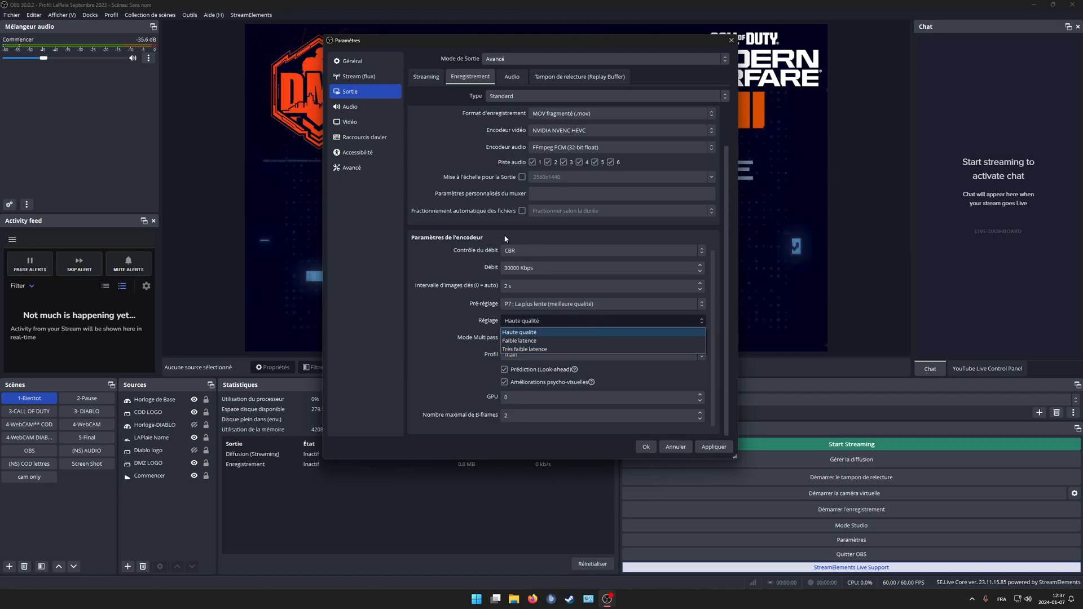
pyautogui.click(539, 333)
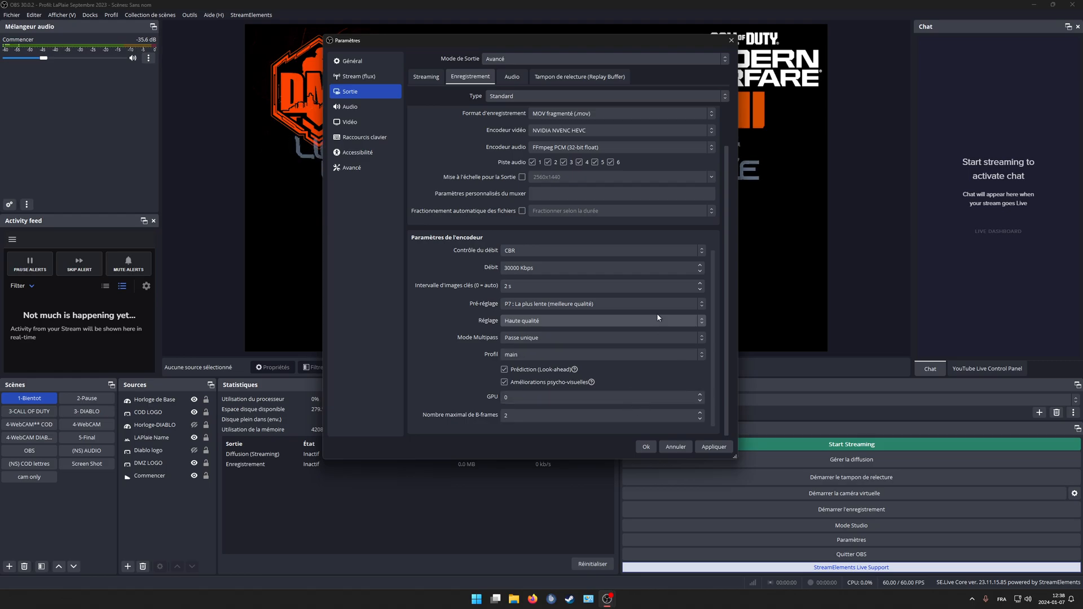
# Check the output audio bitrates of the six tracks and return to the streaming output parameters
pyautogui.scroll(1, 716, 231)
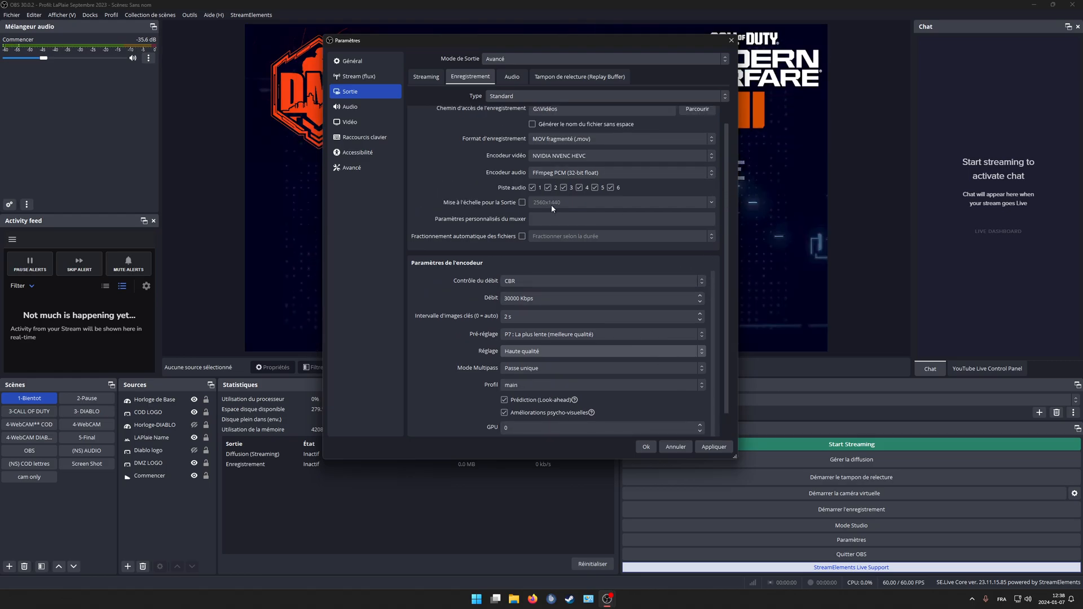
pyautogui.click(512, 77)
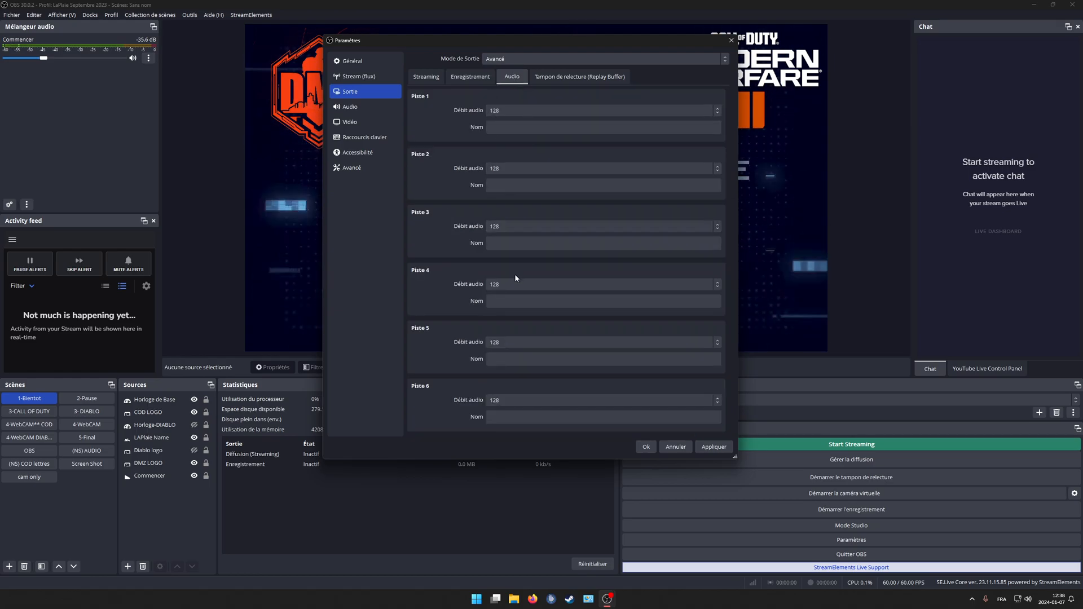
pyautogui.click(428, 79)
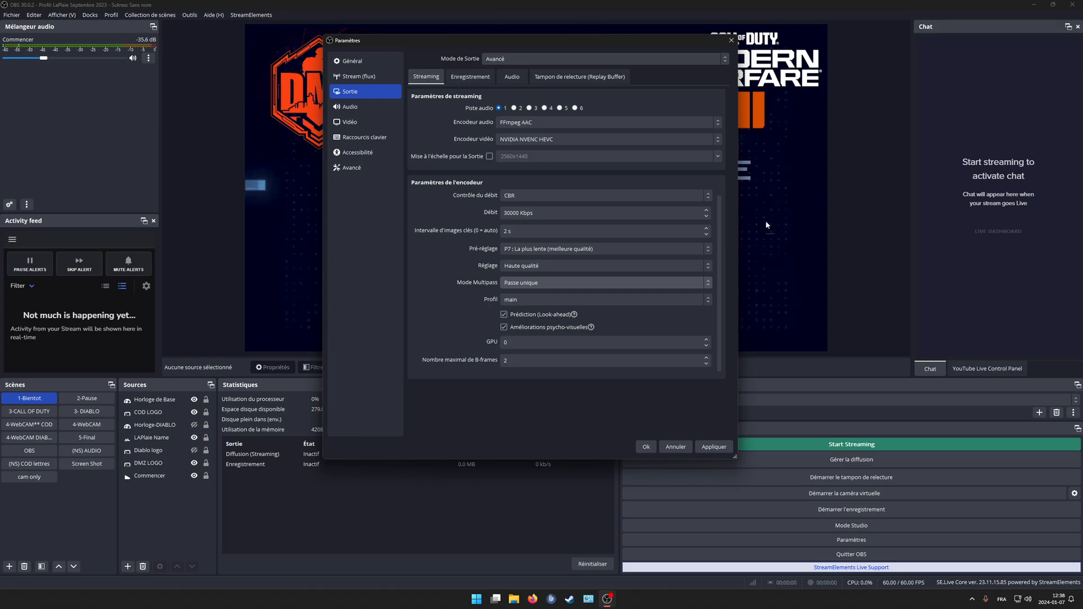
# Examine the Audio settings, including the sample rate, global audio devices, monitoring device and push-to-talk options
pyautogui.click(356, 107)
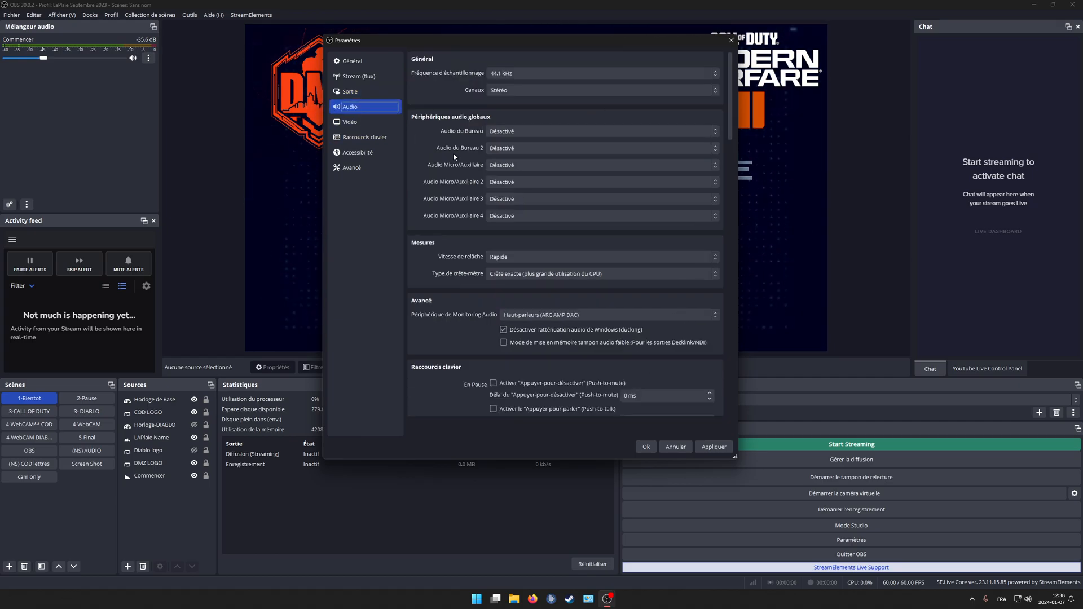
pyautogui.click(514, 74)
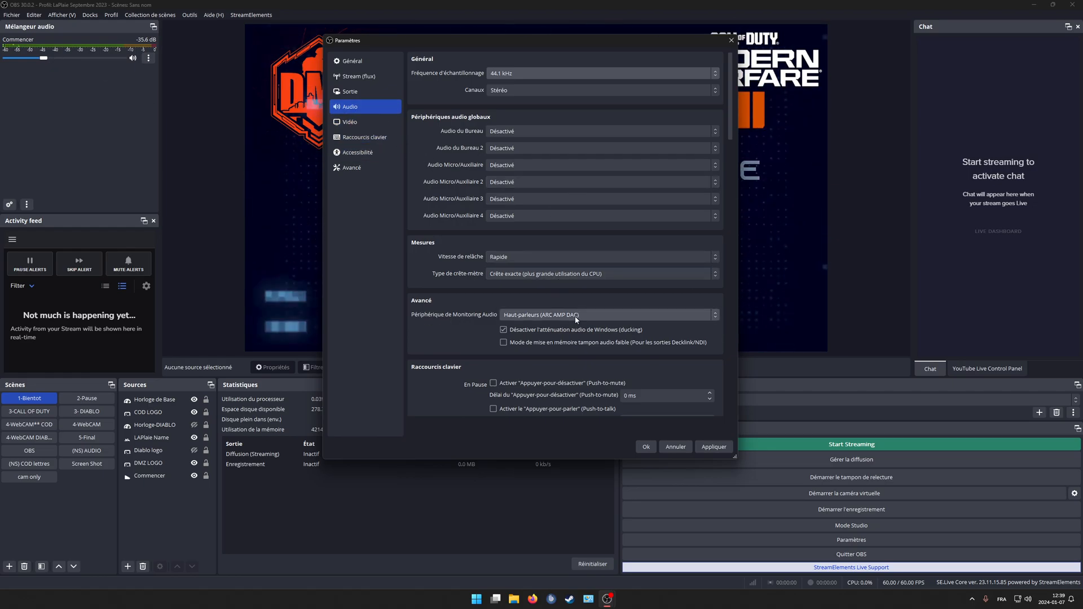
pyautogui.moveTo(732, 122); pyautogui.dragTo(733, 151)
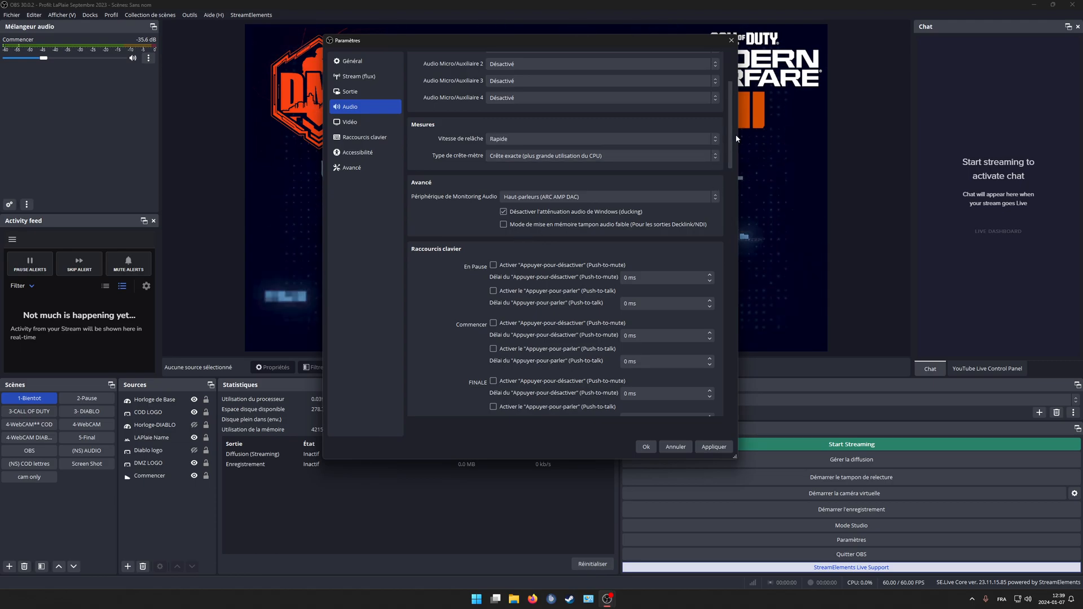
pyautogui.moveTo(730, 134); pyautogui.dragTo(710, 114)
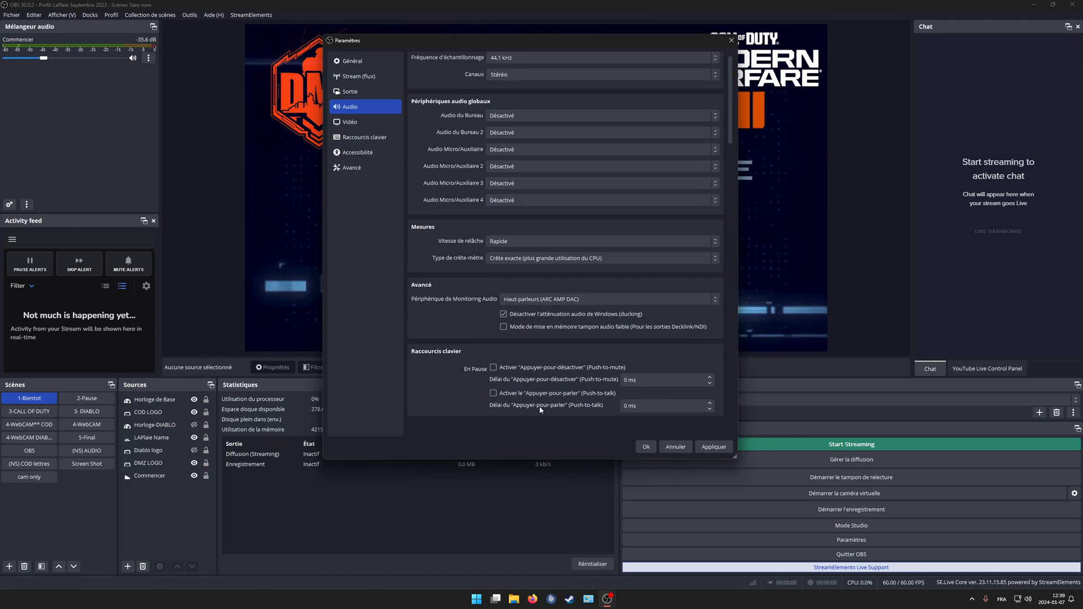
# Examine the Video settings beside the preview and review the output resolution choices, keeping 2560x1440
pyautogui.click(384, 122)
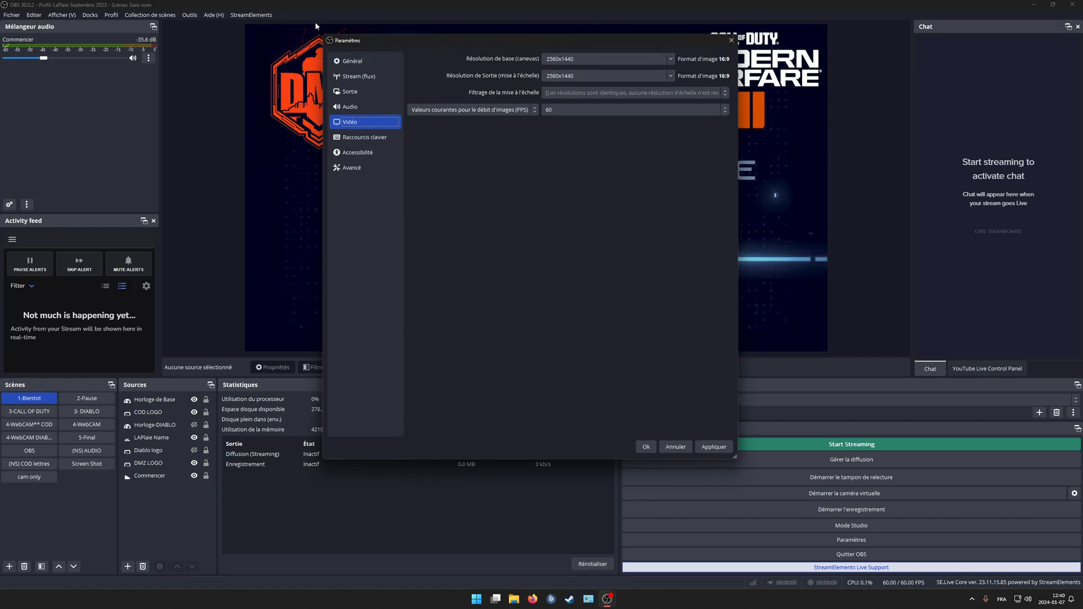
pyautogui.moveTo(462, 43); pyautogui.dragTo(459, 268)
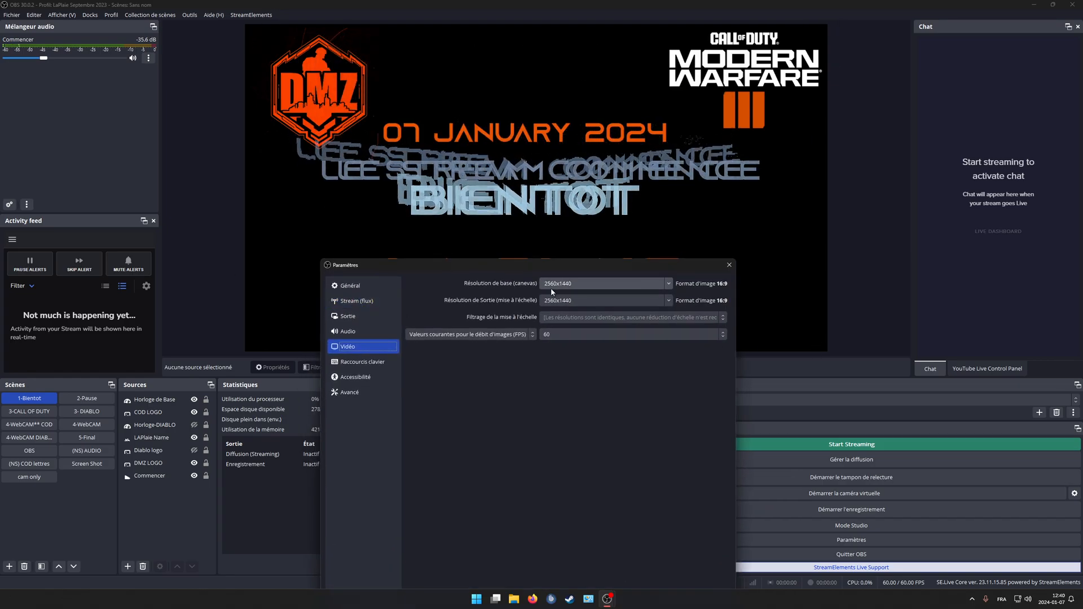
pyautogui.moveTo(571, 269); pyautogui.dragTo(559, 125)
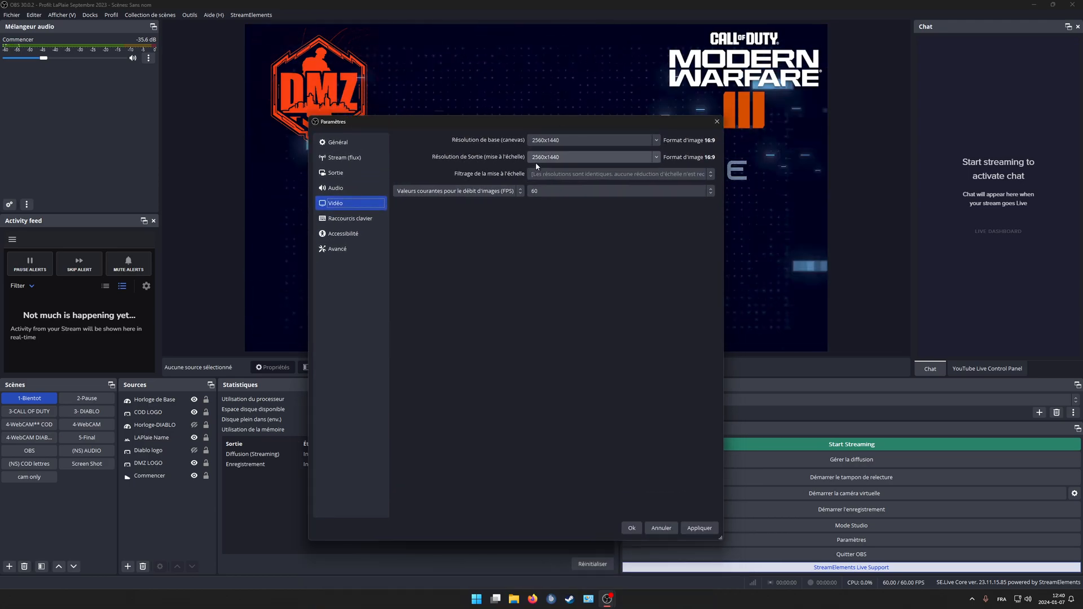
pyautogui.click(658, 157)
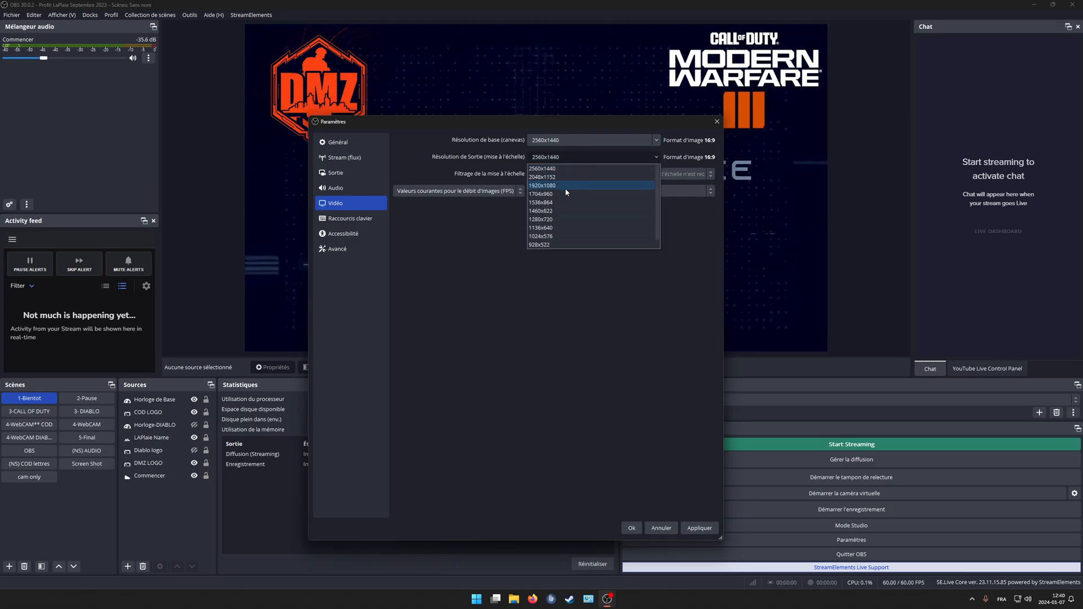
pyautogui.click(425, 148)
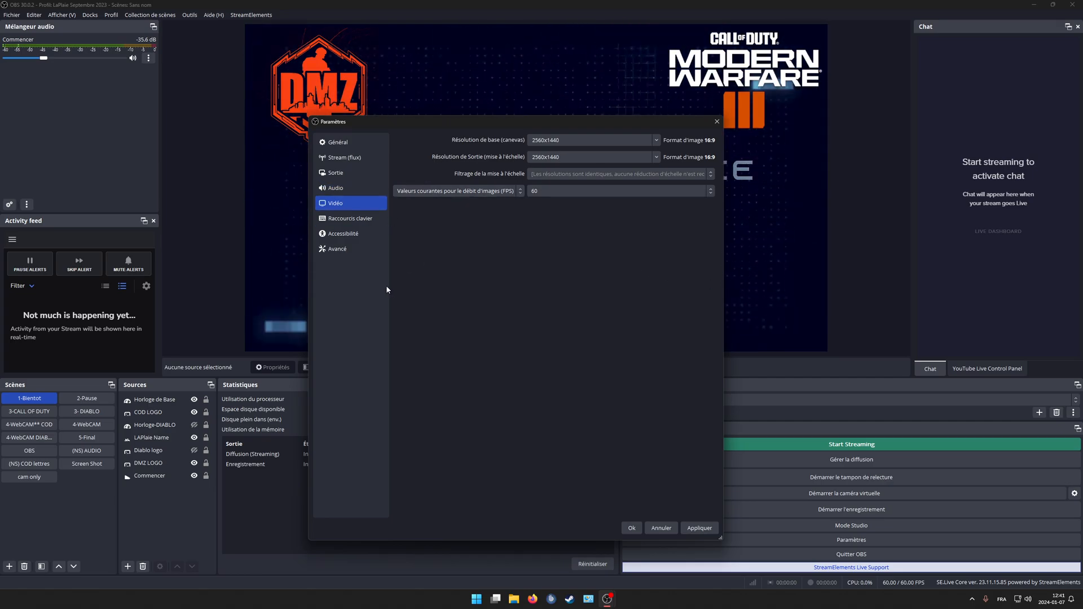
# Look through the hotkey settings, including the shortcuts for starting and stopping the stream
pyautogui.click(363, 220)
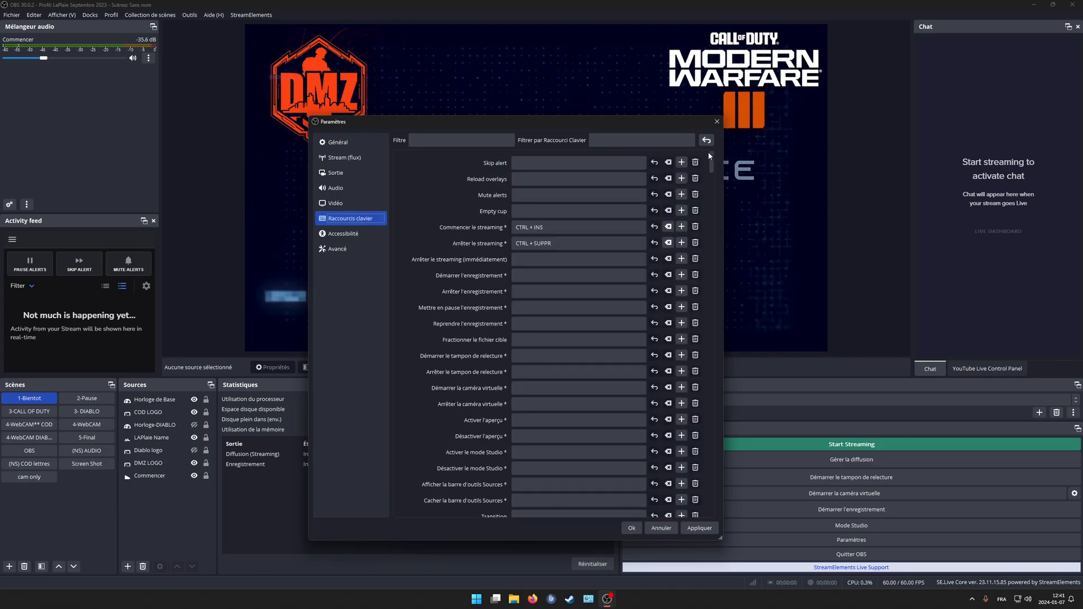
pyautogui.scroll(-1, 714, 170)
pyautogui.moveTo(714, 169); pyautogui.dragTo(722, 426)
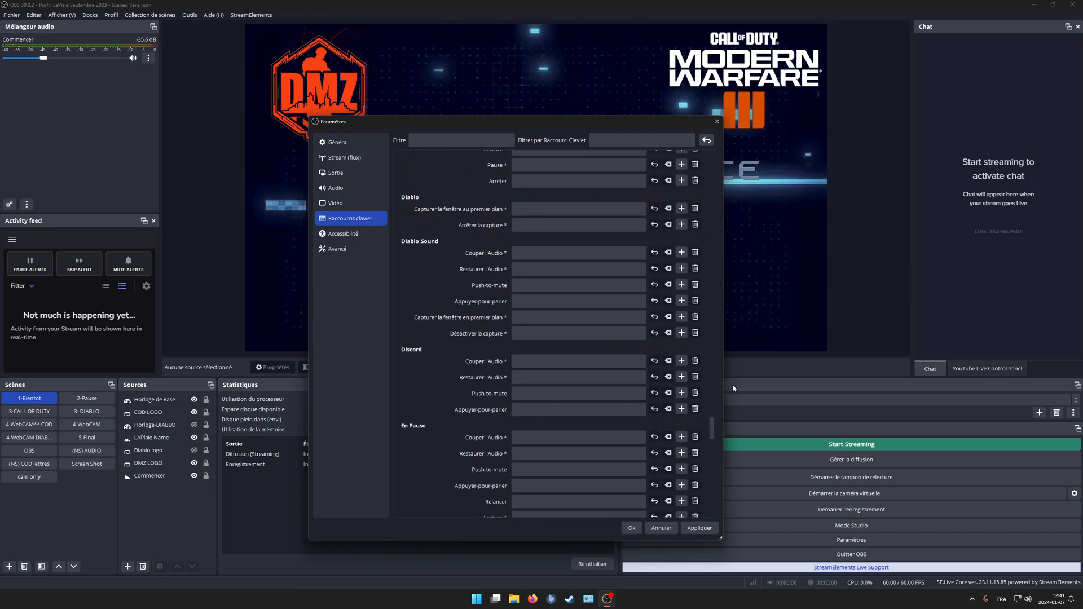
pyautogui.moveTo(712, 425); pyautogui.dragTo(717, 158)
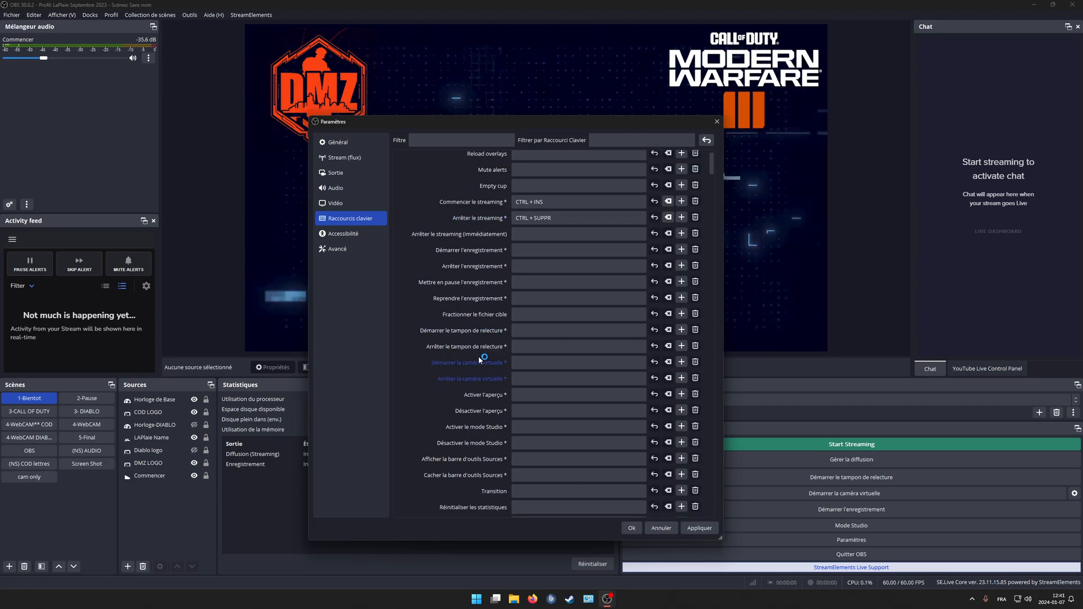
# Look through the remaining hotkeys and the accessibility colour options, and open the Advanced settings
pyautogui.scroll(-3, 480, 354)
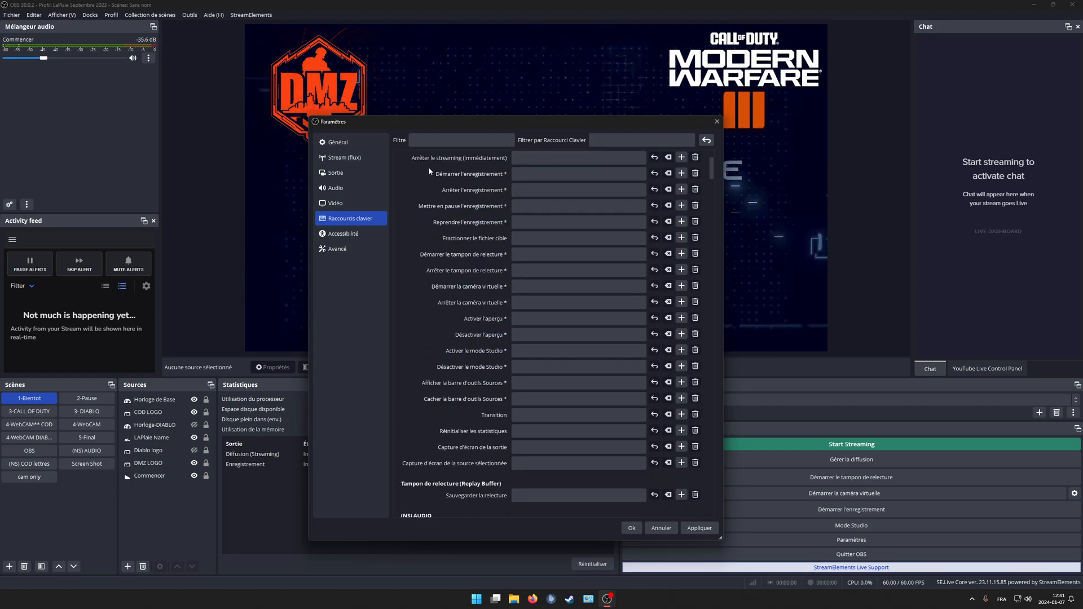
pyautogui.click(368, 232)
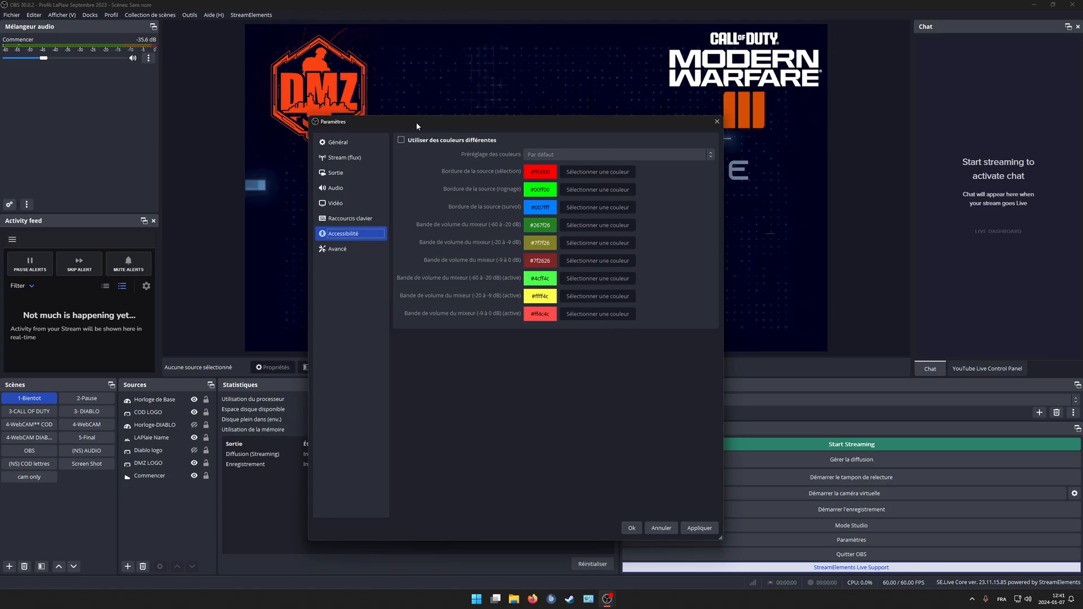
pyautogui.click(347, 252)
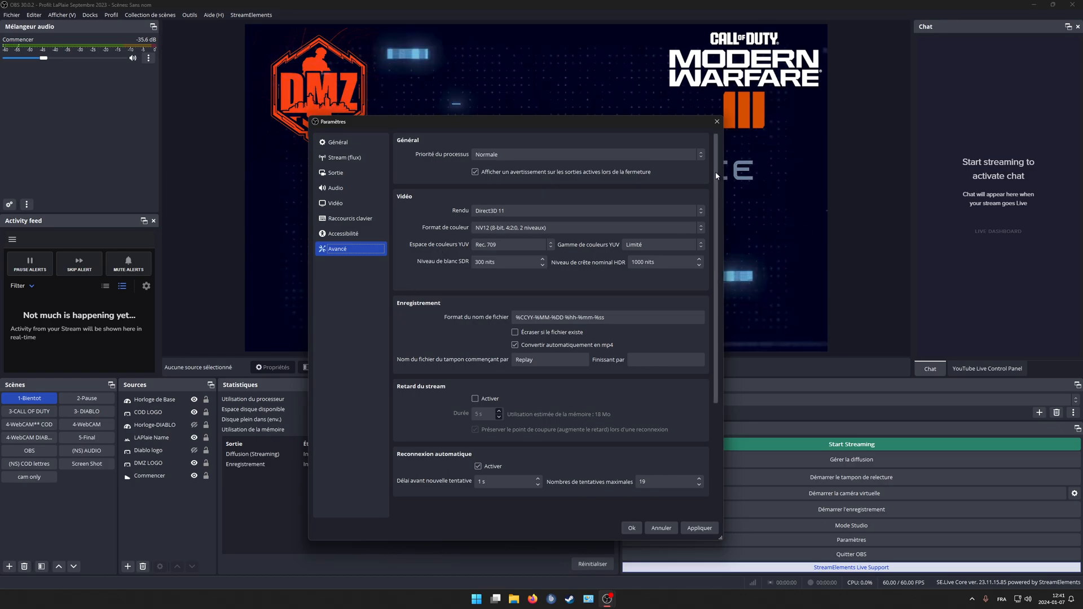
# Skim the Advanced settings and check the process priority and video renderer choices, keeping Direct3D 11
pyautogui.scroll(-4, 716, 171)
pyautogui.scroll(4, 432, 163)
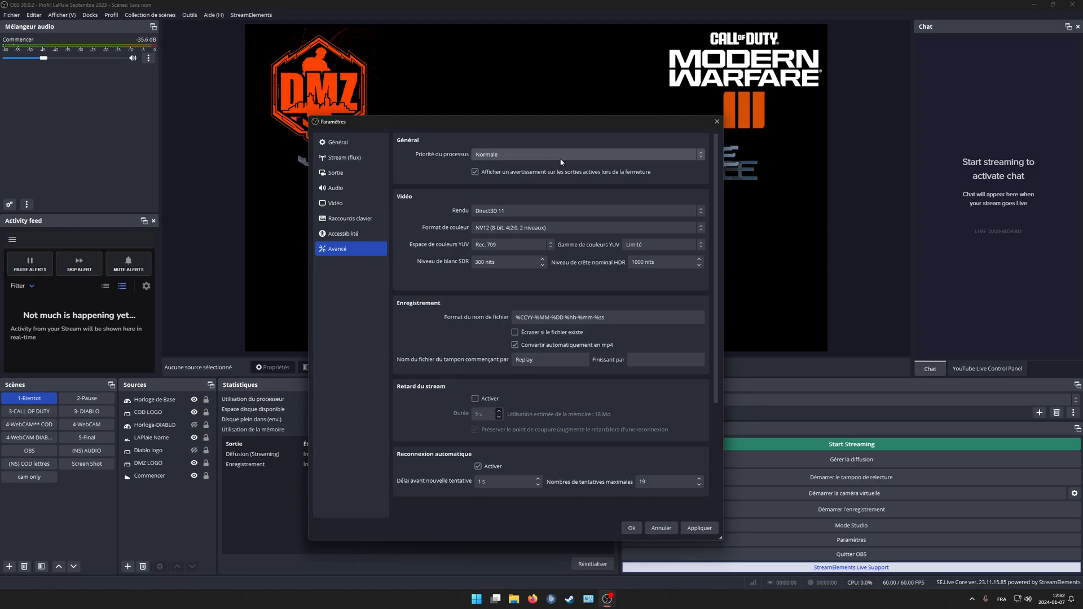
pyautogui.click(547, 140)
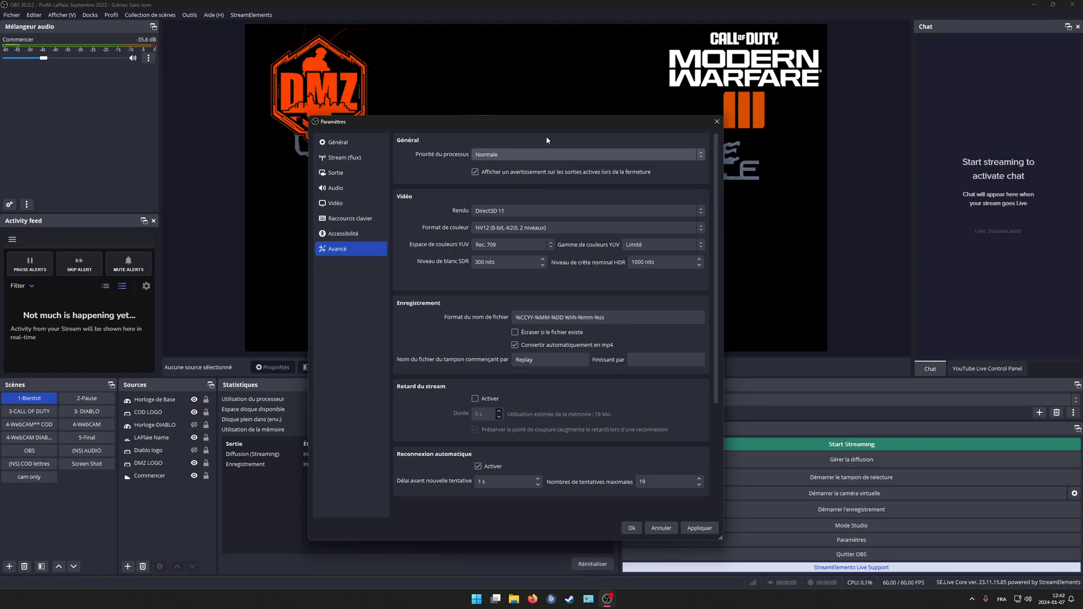
pyautogui.click(500, 211)
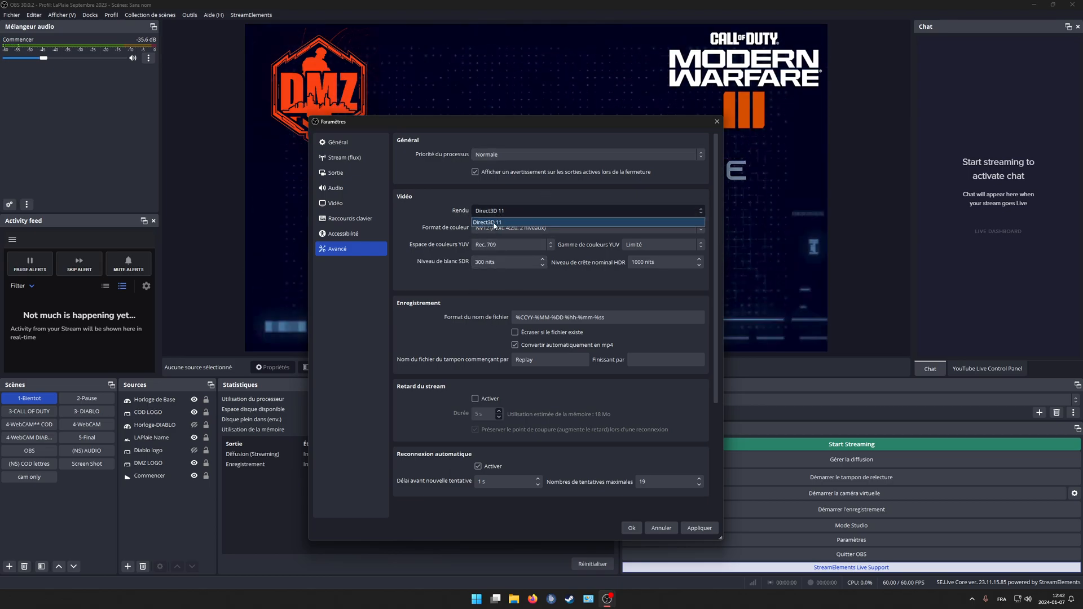
pyautogui.click(494, 223)
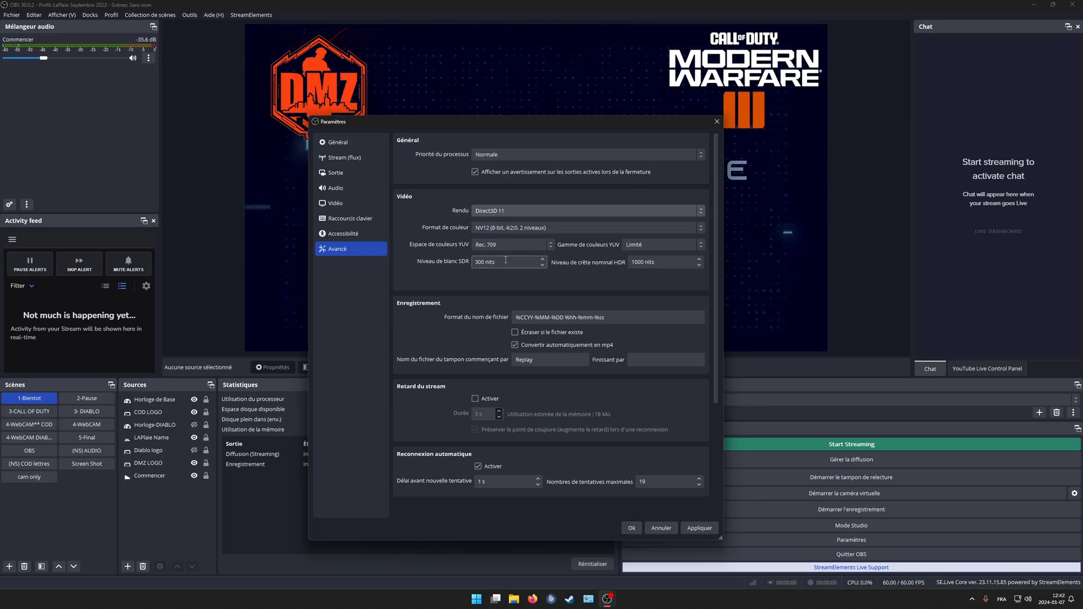
# Review the colour format and YUV colour space choices and the SDR white level, keeping NV12 and Rec. 709
pyautogui.click(513, 228)
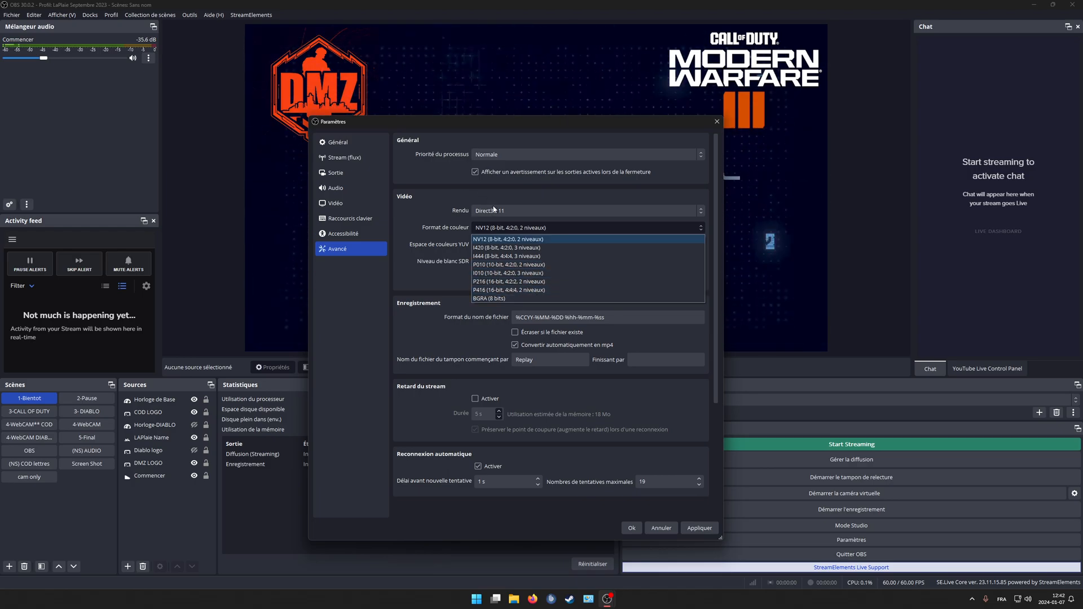
pyautogui.press('Escape')
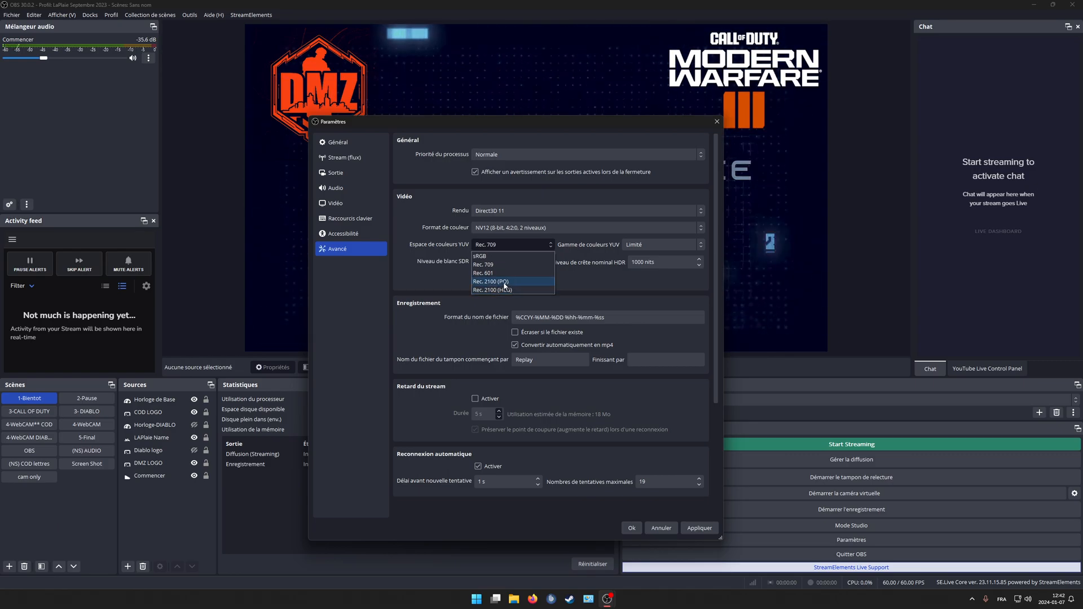
pyautogui.click(441, 277)
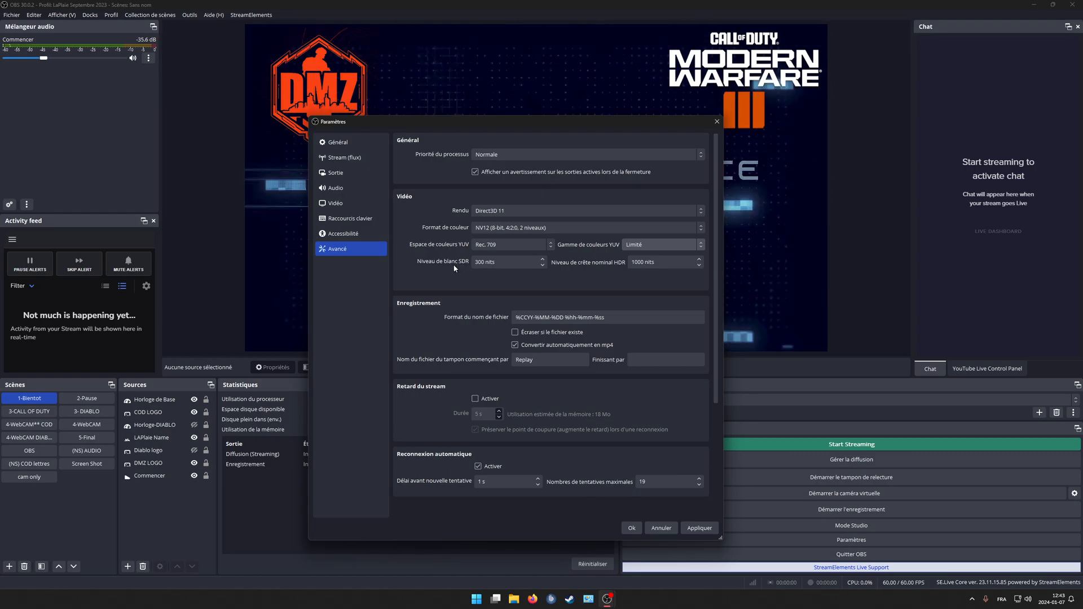
pyautogui.click(476, 263)
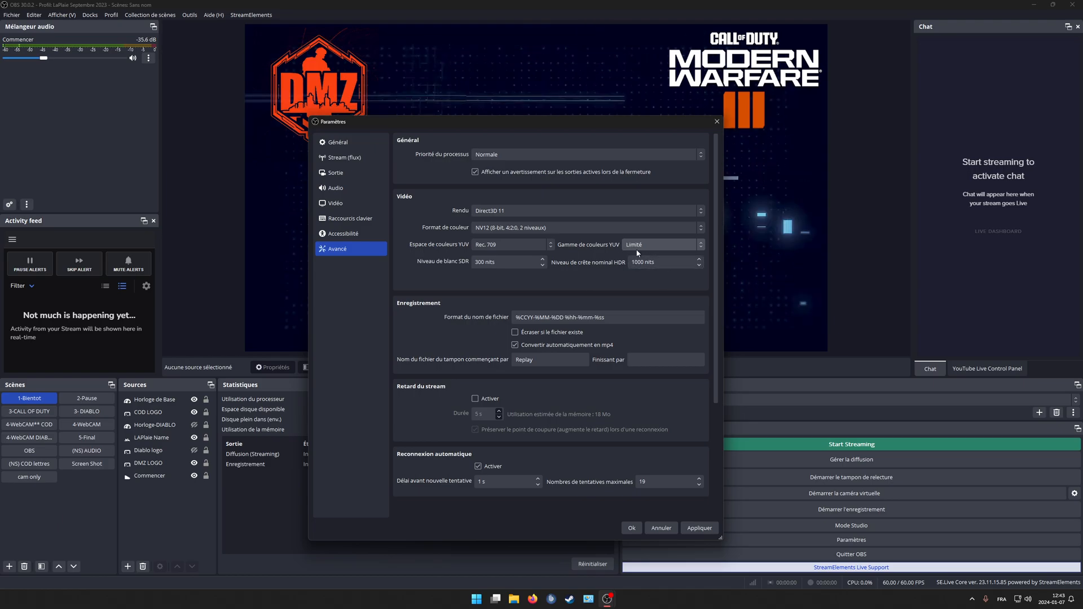
# Examine the recording file name format, the automatic mp4 conversion and the stream delay options
pyautogui.scroll(-1, 445, 299)
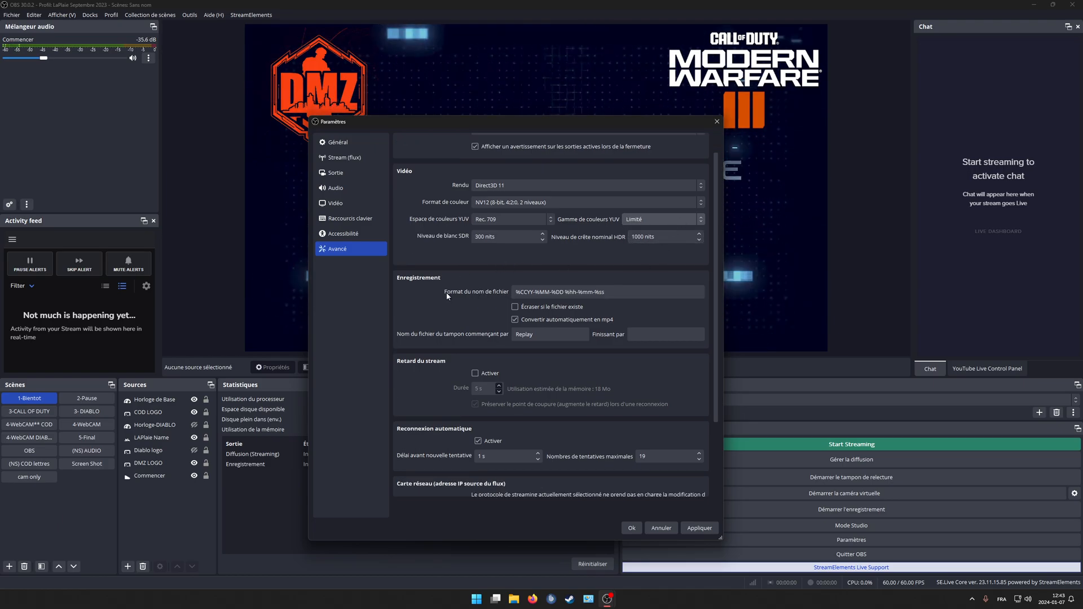
pyautogui.click(534, 294)
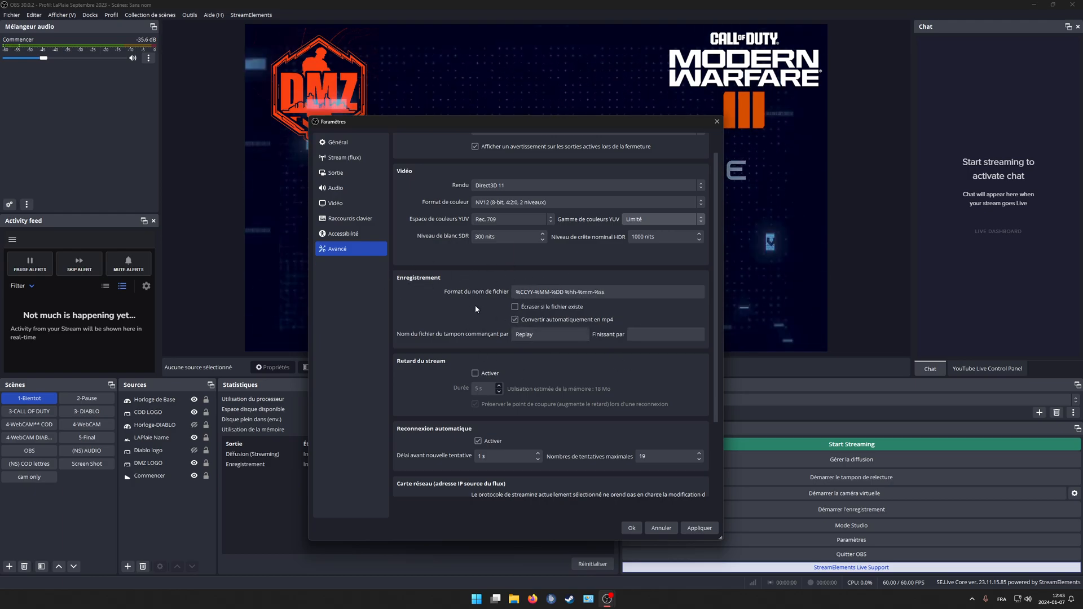
pyautogui.scroll(-1, 488, 320)
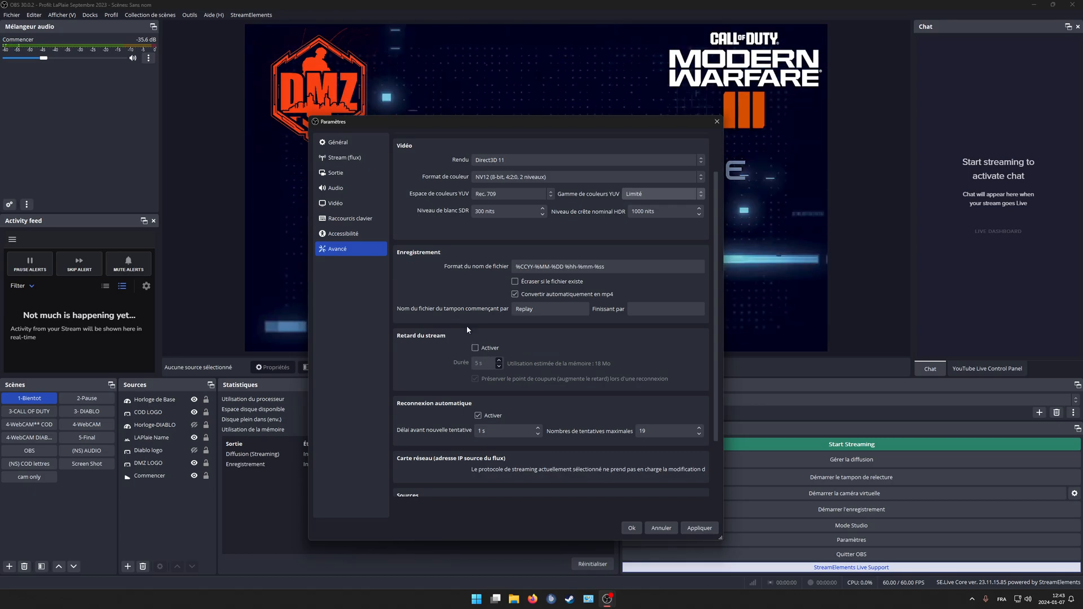
# Recheck the YouTube - HLS stream service and the streaming encoder parameters of the output
pyautogui.click(351, 143)
pyautogui.click(345, 158)
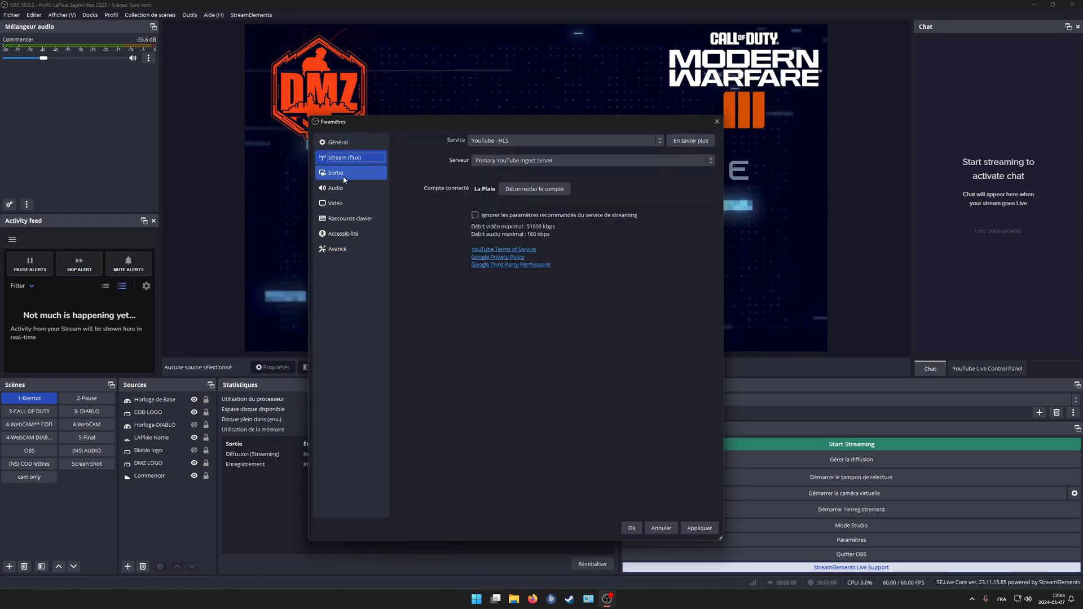
pyautogui.click(338, 172)
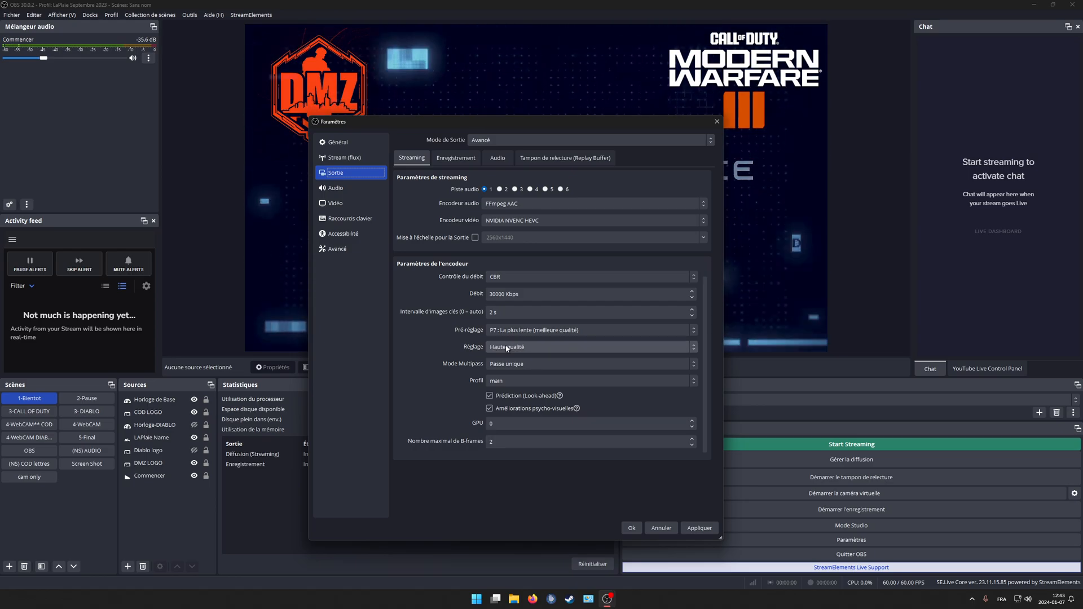
# Review the rest of the Advanced settings, including automatic reconnection and hotkey focus behaviour, and accept the settings dialog
pyautogui.click(362, 251)
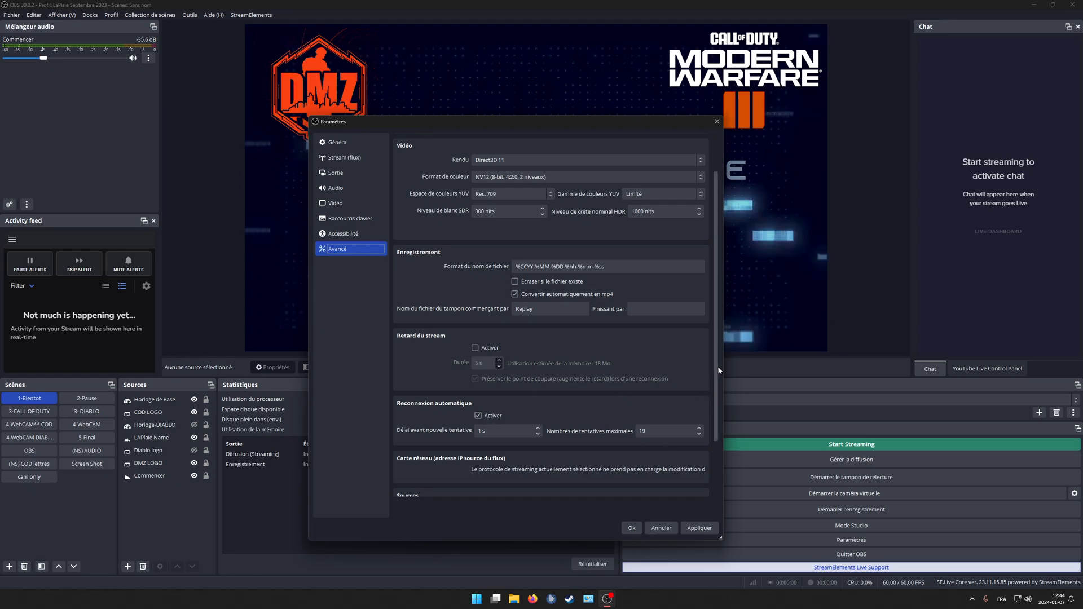
pyautogui.scroll(-5, 707, 446)
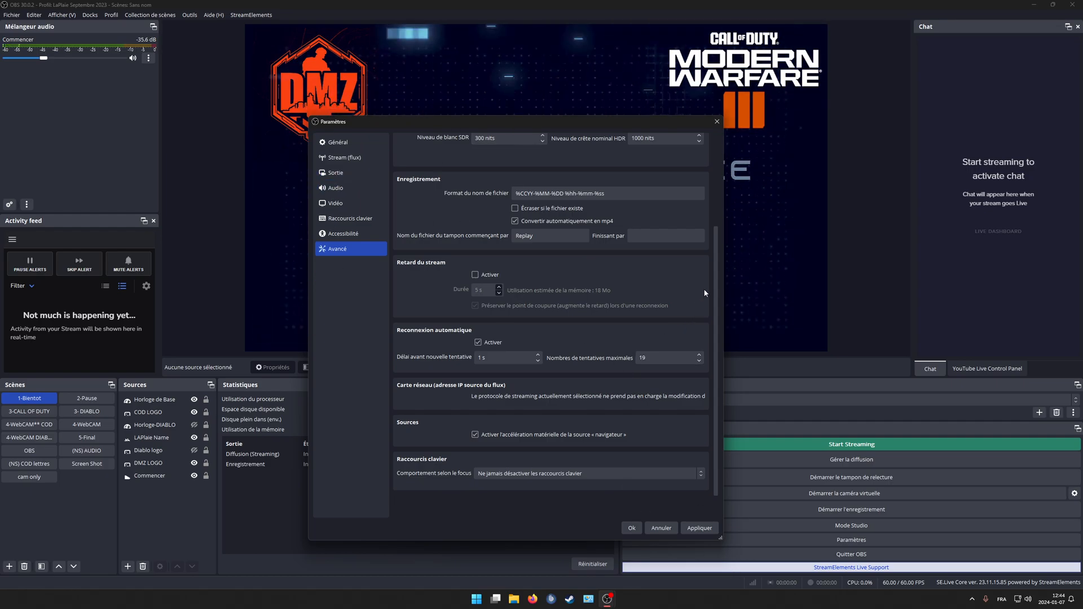
pyautogui.scroll(5, 708, 226)
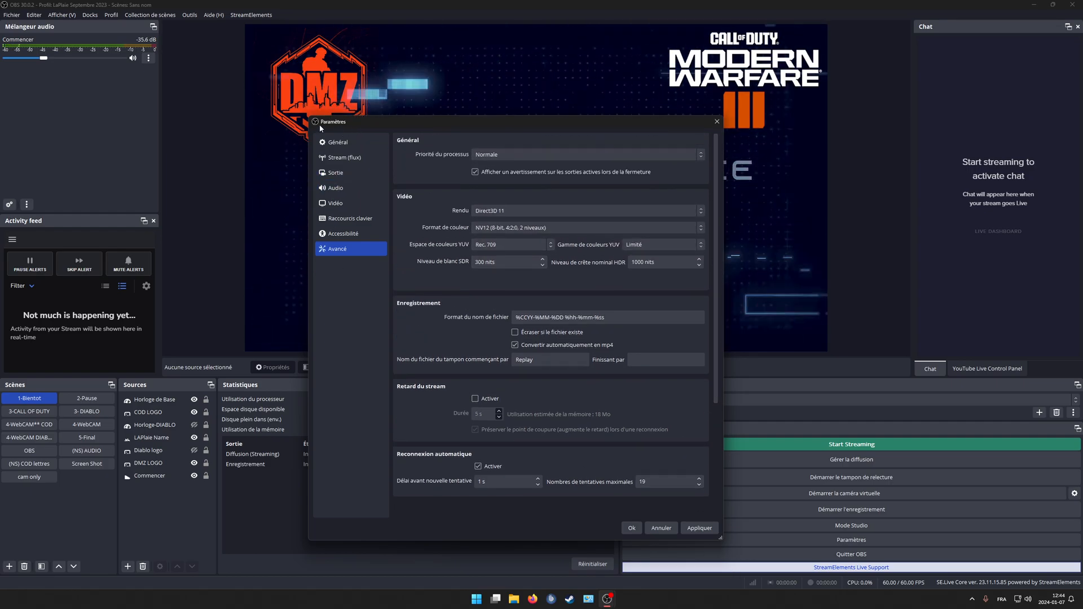
pyautogui.click(632, 528)
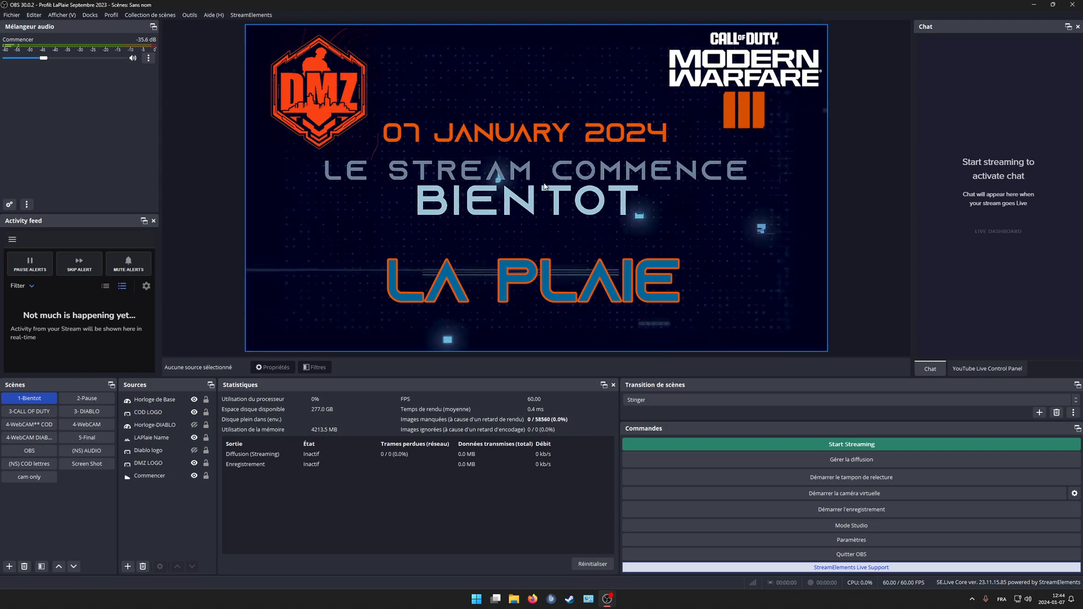
# Widen the Statistics, Sources and Scenes docks below the preview
pyautogui.moveTo(619, 434); pyautogui.dragTo(716, 436)
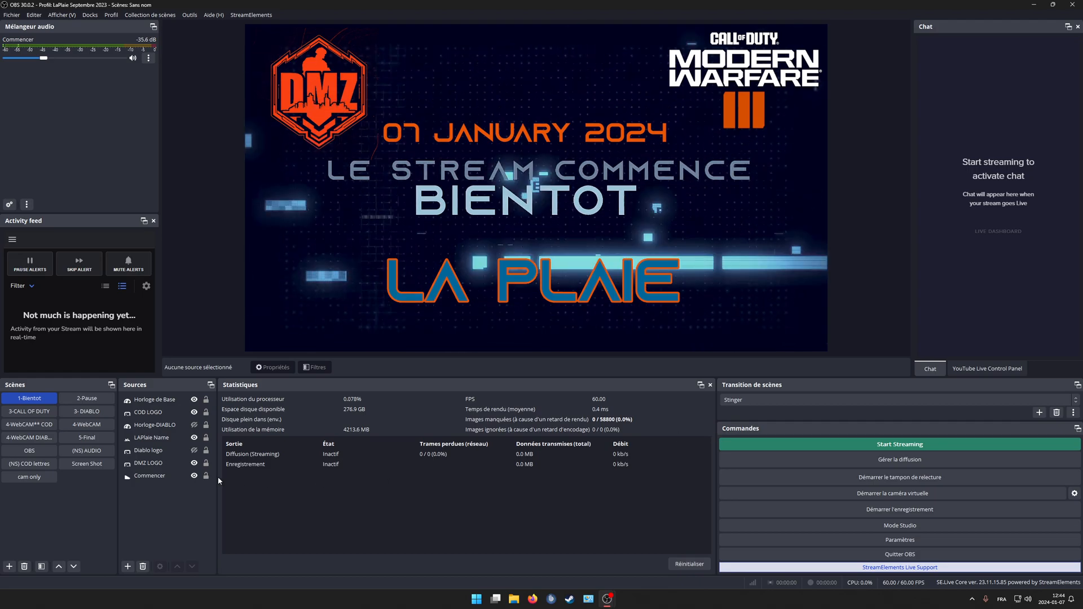
pyautogui.moveTo(217, 476); pyautogui.dragTo(289, 477)
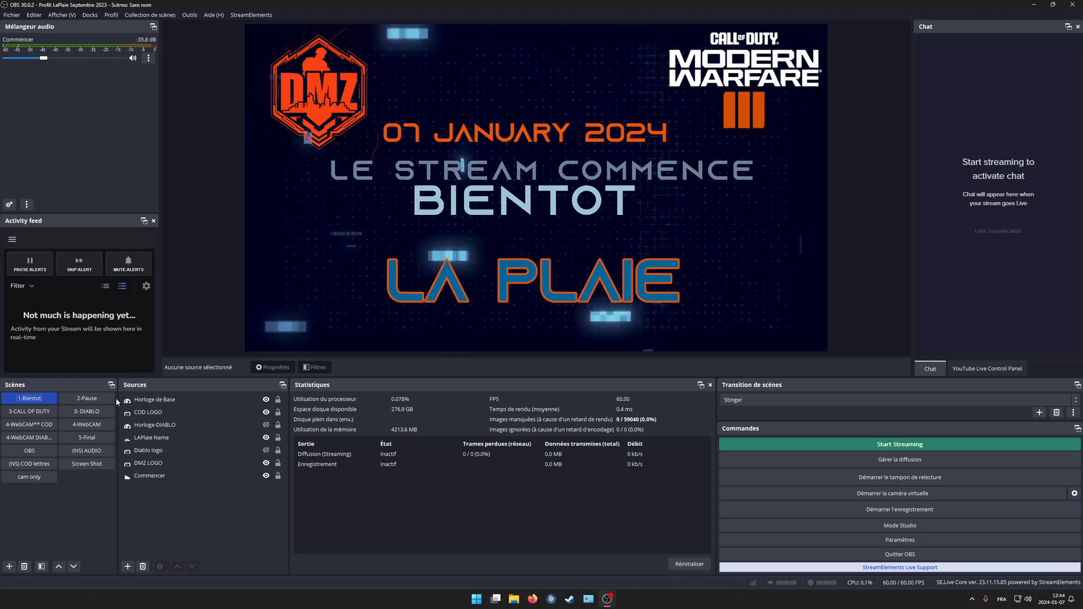
pyautogui.moveTo(116, 398); pyautogui.dragTo(140, 397)
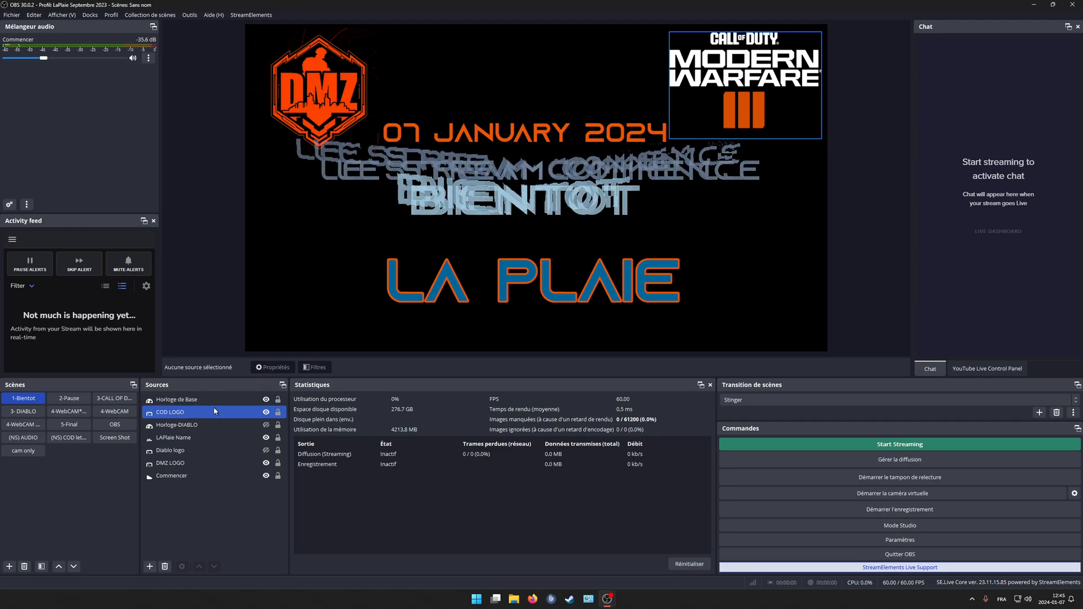
# Show the Horloge-DIABLO clock source in the 1-Bientot scene and hide it again
pyautogui.click(265, 425)
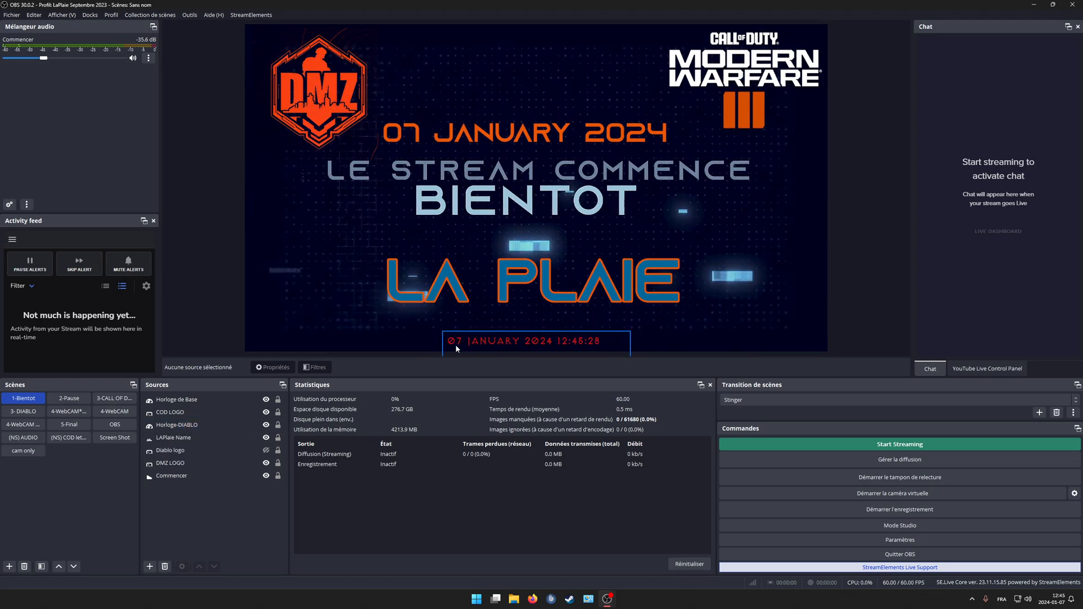
pyautogui.click(235, 412)
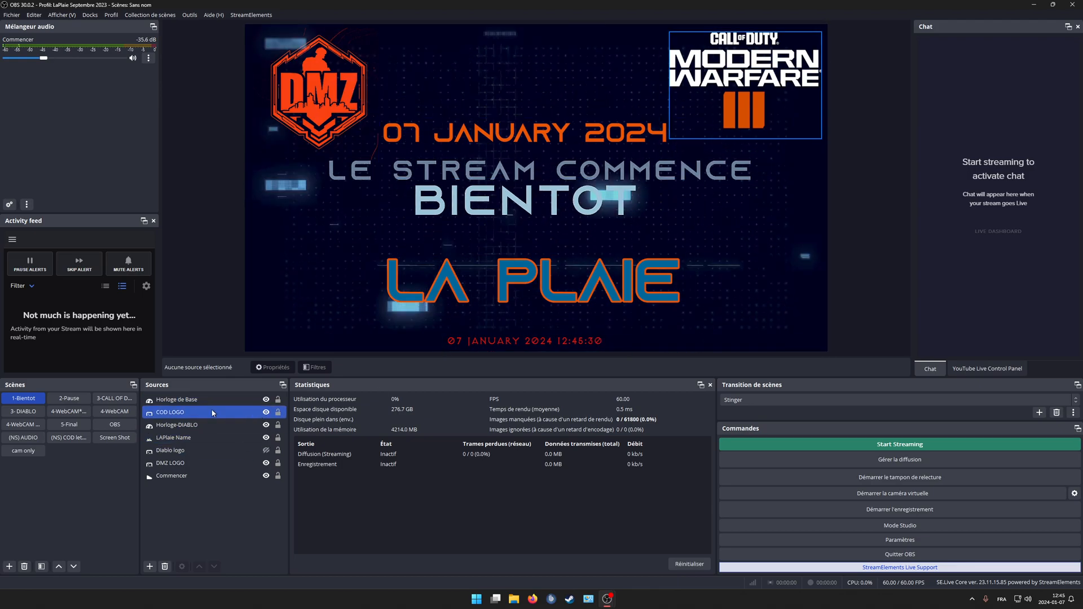
pyautogui.click(271, 450)
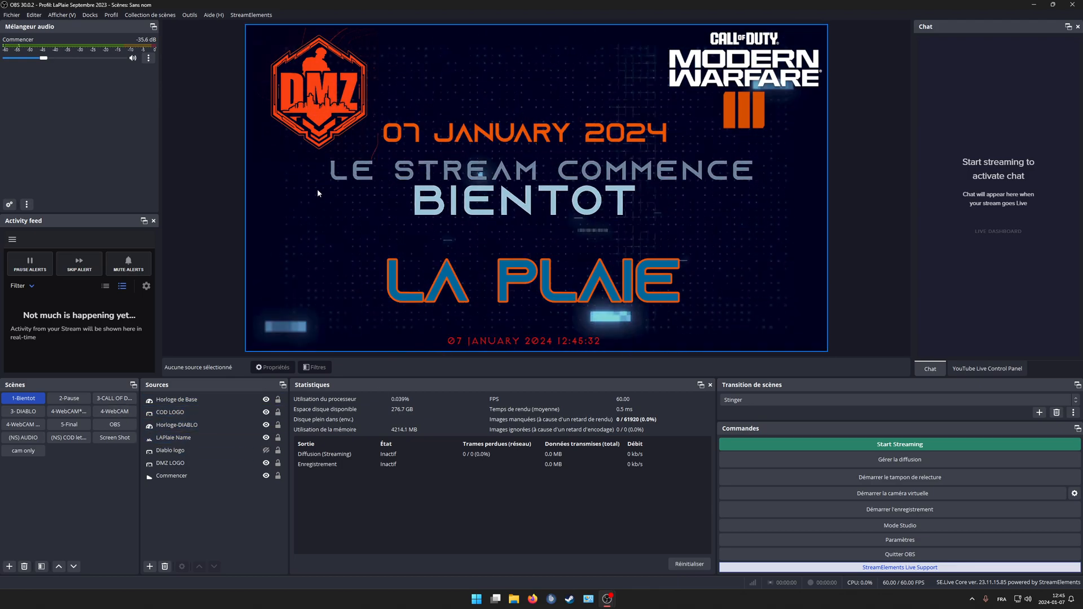
pyautogui.click(266, 425)
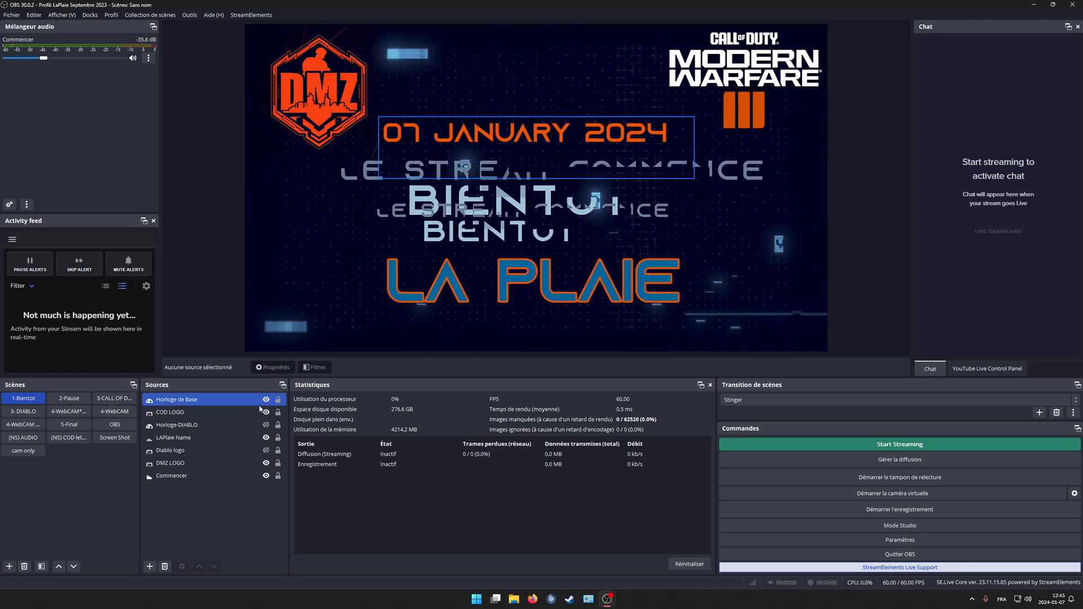
# Toggle the visibility of the LAPlaie Name, Diablo logo, DMZ LOGO and Commencer sources and restore each one's original state
pyautogui.click(265, 438)
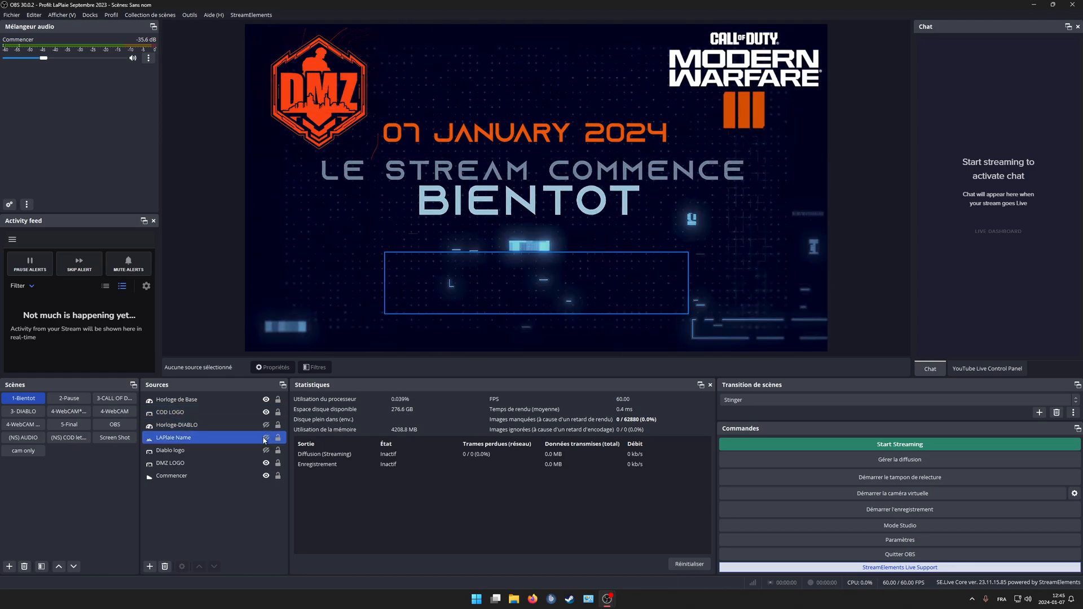
pyautogui.click(265, 438)
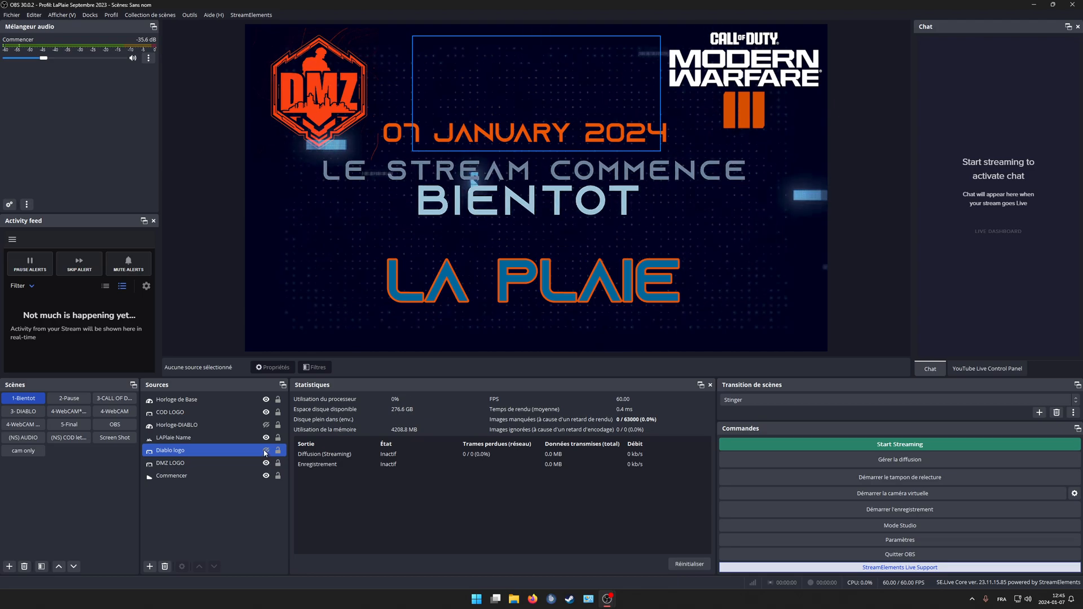
pyautogui.click(266, 451)
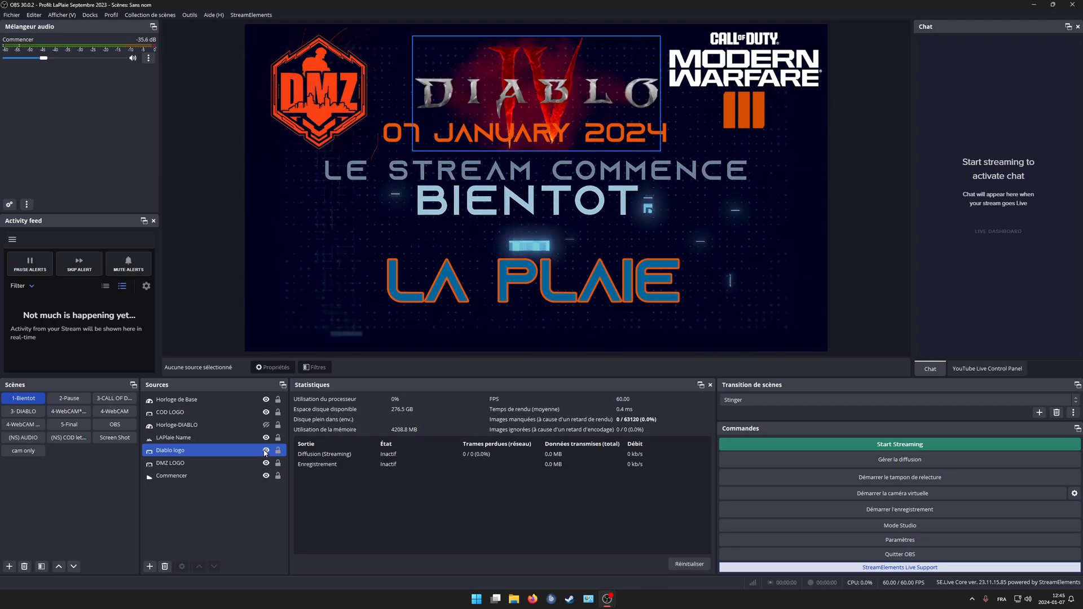
pyautogui.click(266, 451)
pyautogui.click(265, 463)
pyautogui.click(266, 463)
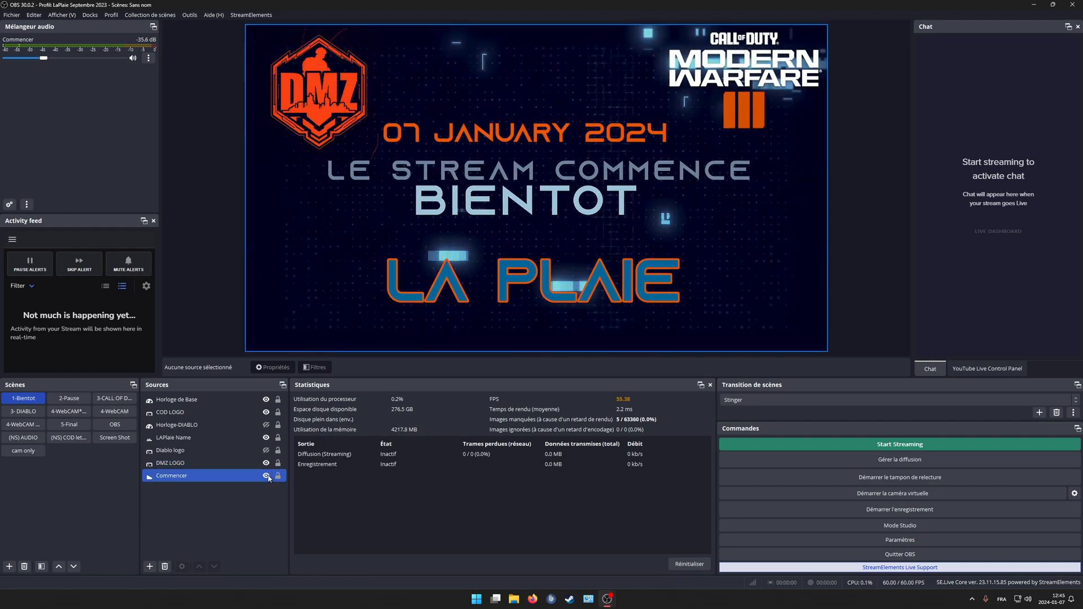
pyautogui.click(266, 476)
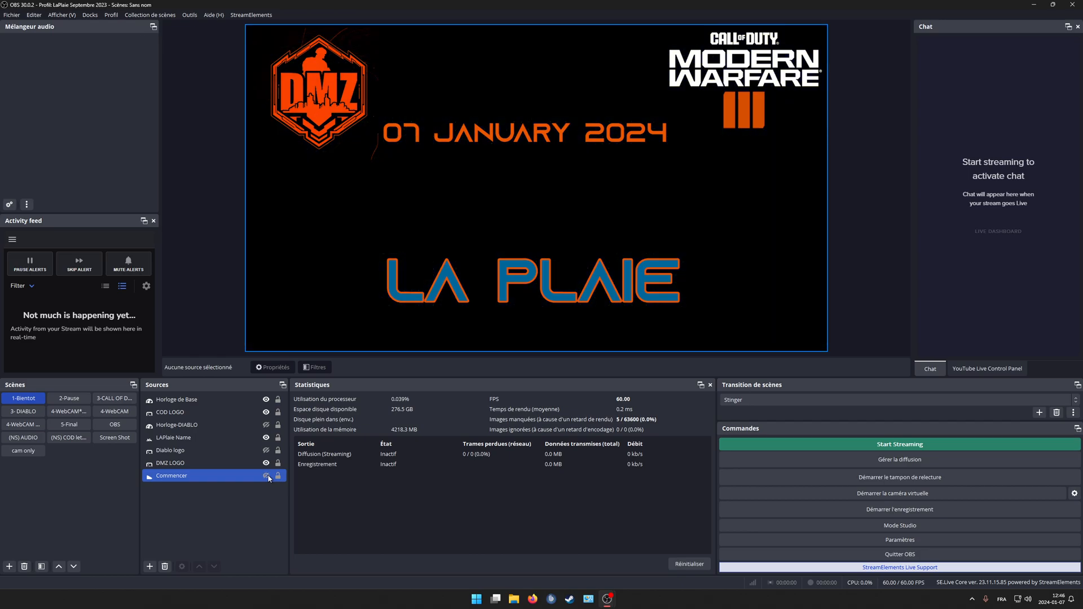
pyautogui.click(266, 476)
pyautogui.click(172, 438)
pyautogui.click(171, 412)
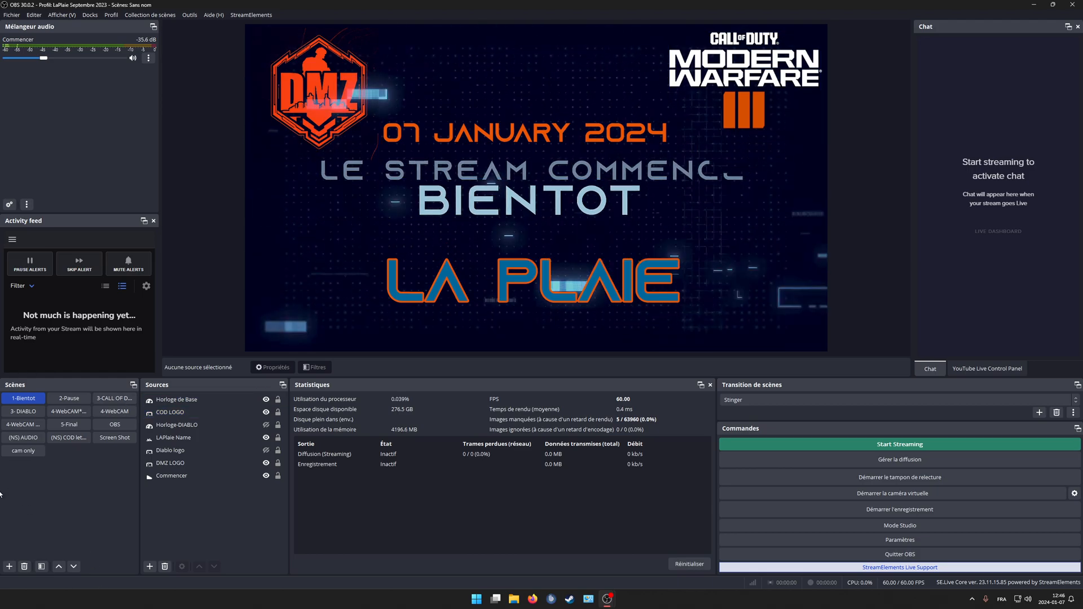
# Create a new scene named test and make it the active scene
pyautogui.click(8, 568)
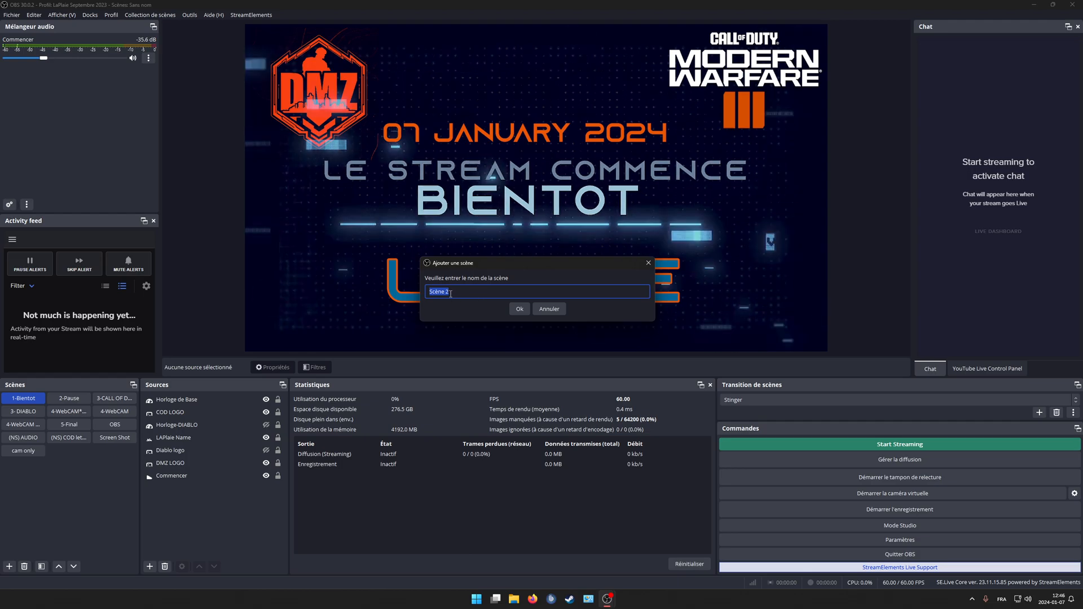
pyautogui.click(464, 291)
pyautogui.hotkey('ctrl', 'a')
pyautogui.write('test')
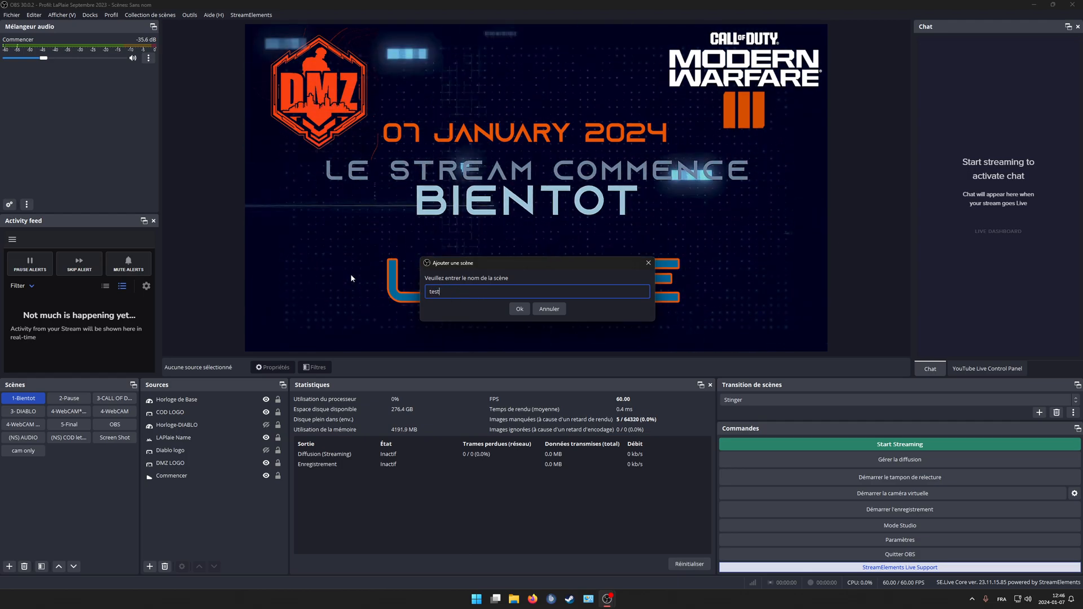
pyautogui.click(517, 308)
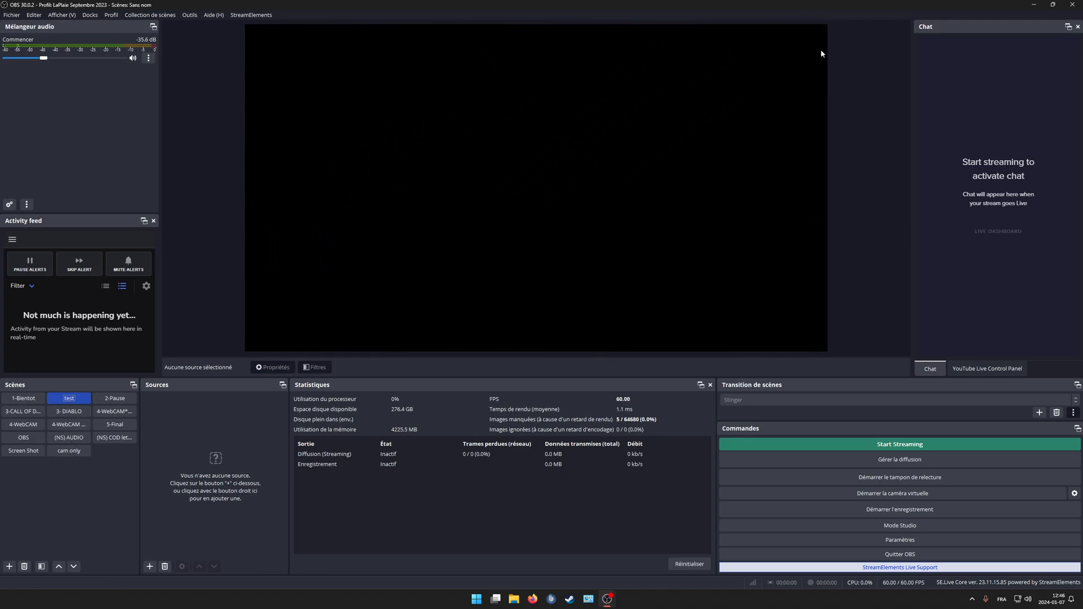
pyautogui.doubleClick(72, 402)
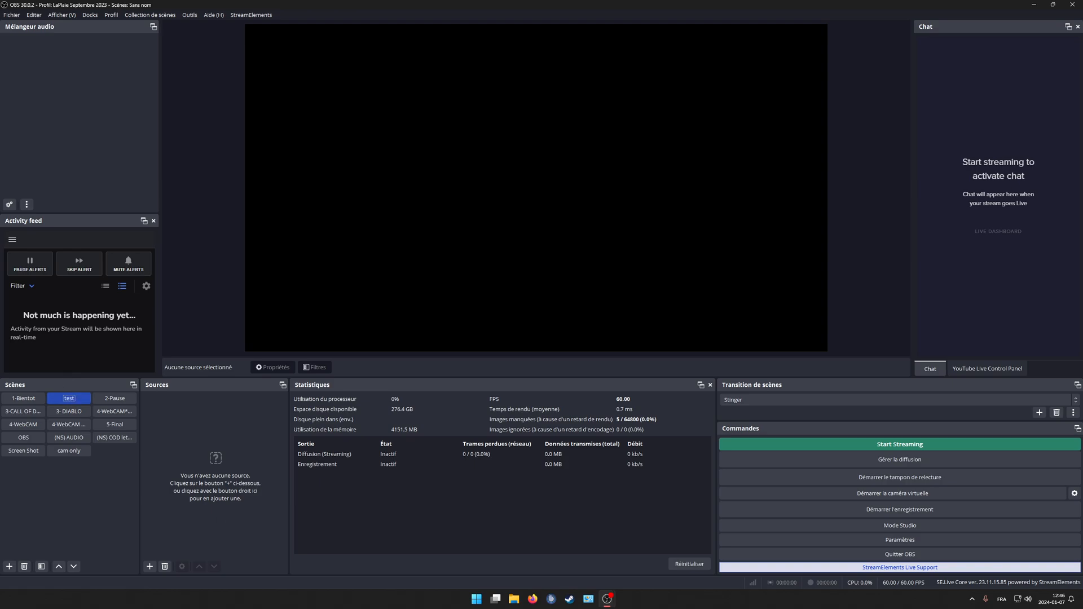
# Add an audio input capture source named mic 1 to the test scene, using the Microphone (Yeti X) device
pyautogui.click(150, 567)
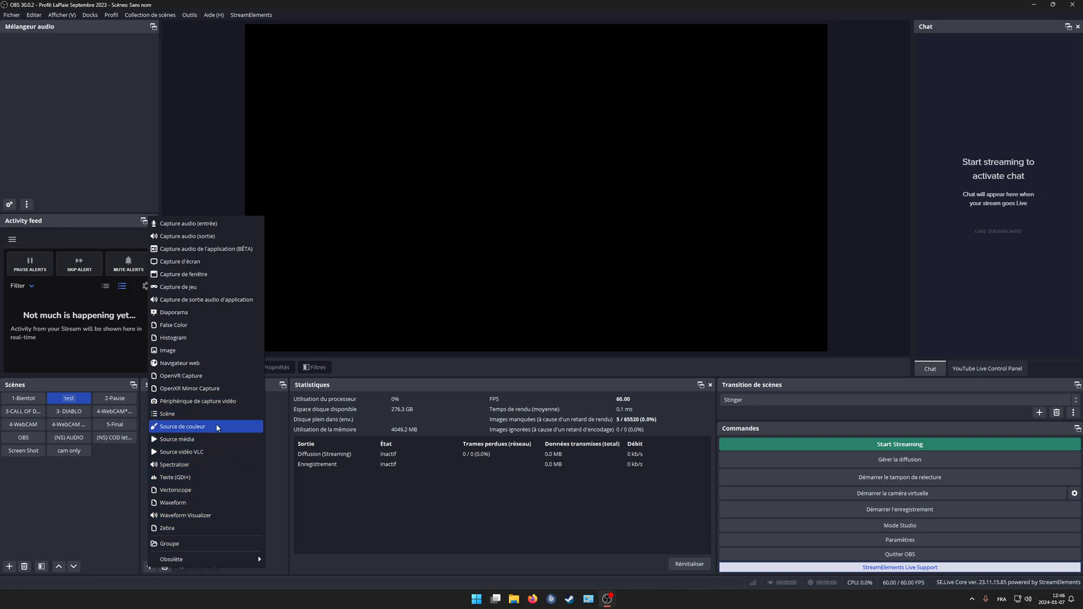
pyautogui.click(192, 223)
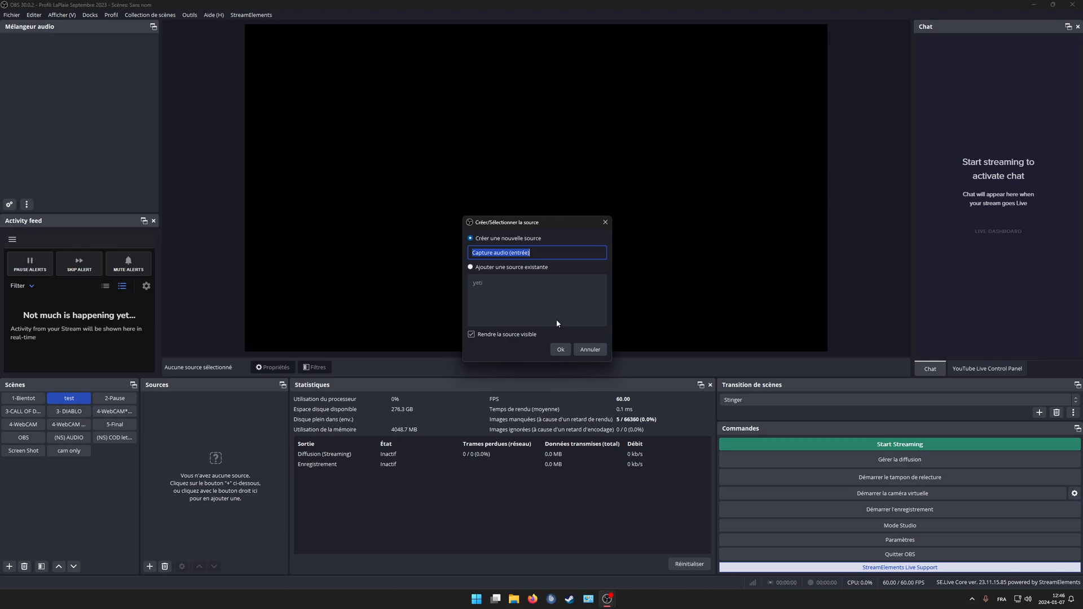
pyautogui.write('mic 1')
pyautogui.click(559, 350)
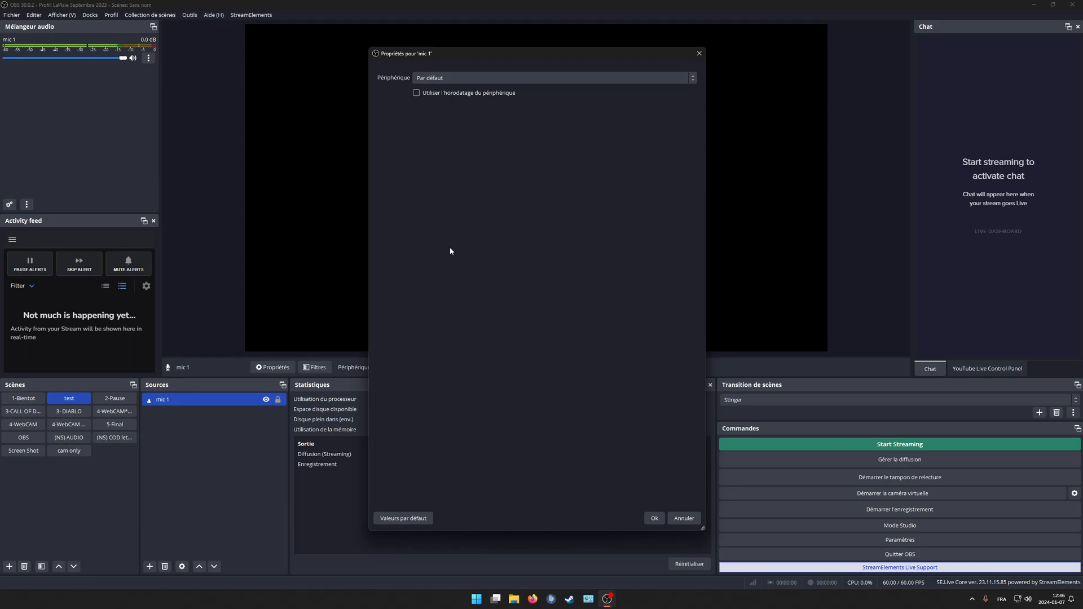
pyautogui.click(480, 80)
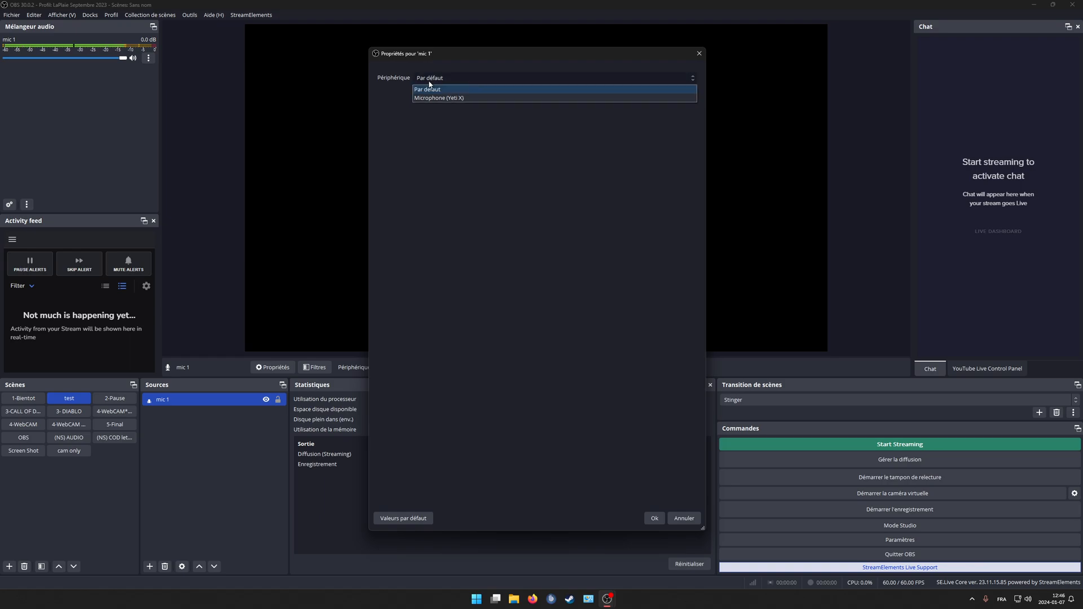
pyautogui.click(460, 98)
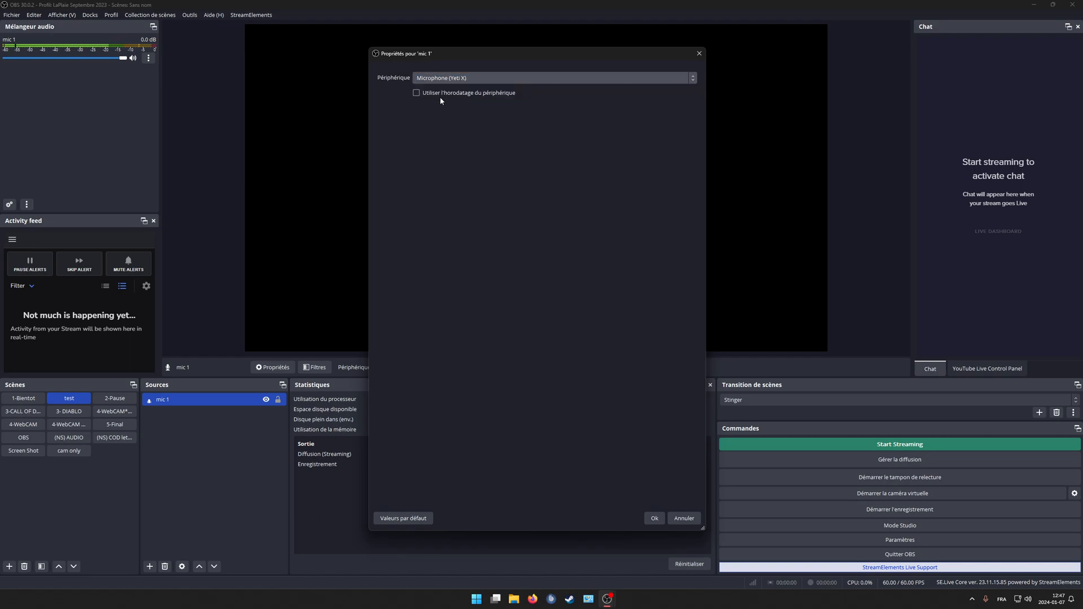
pyautogui.click(652, 519)
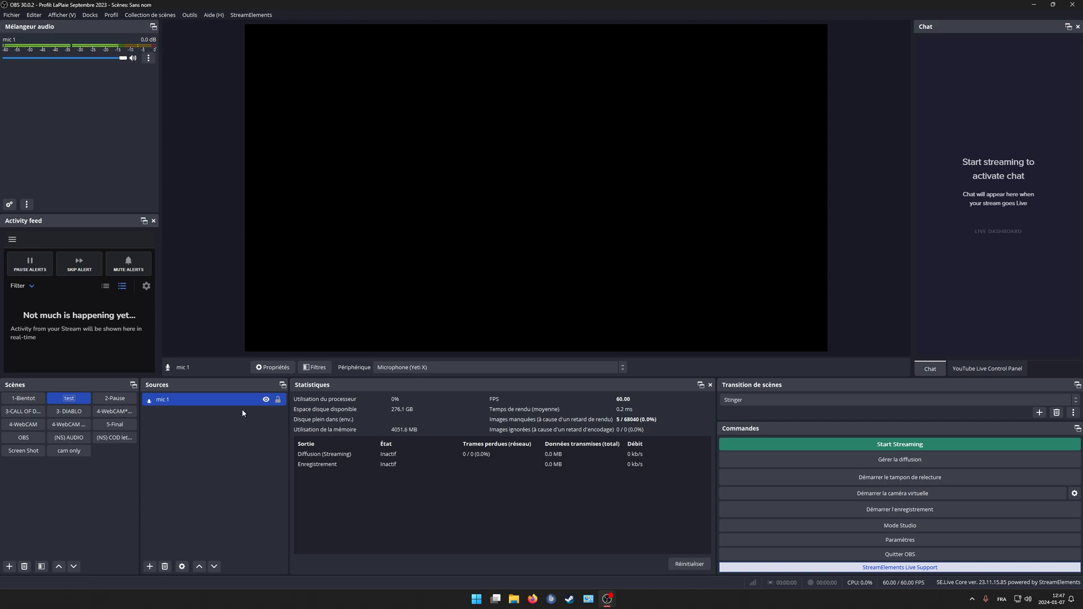
# Add a new web browser source named web1 to the test scene
pyautogui.click(150, 566)
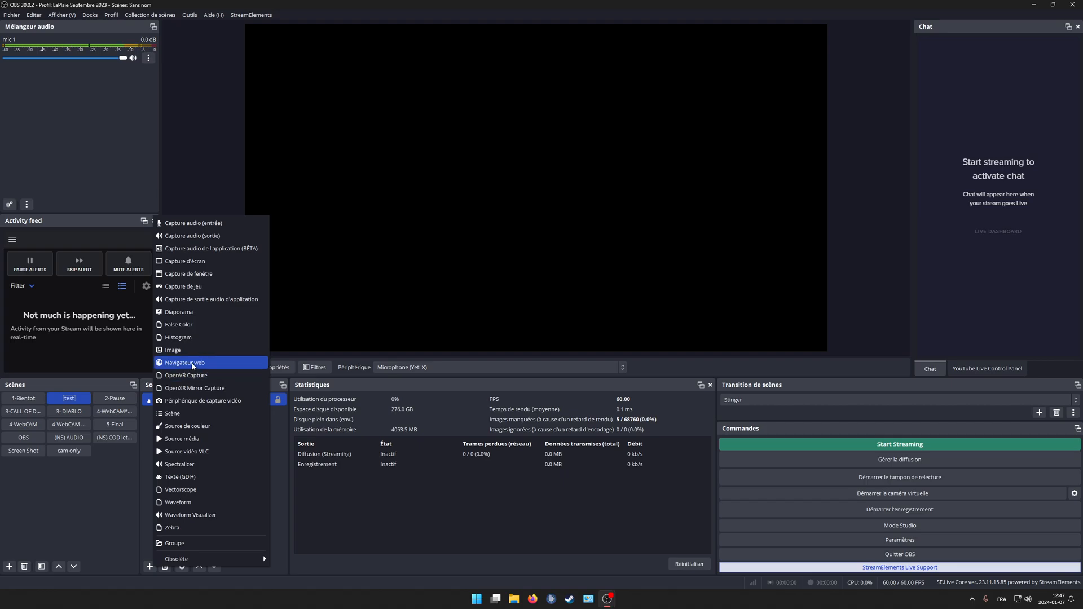
pyautogui.click(193, 364)
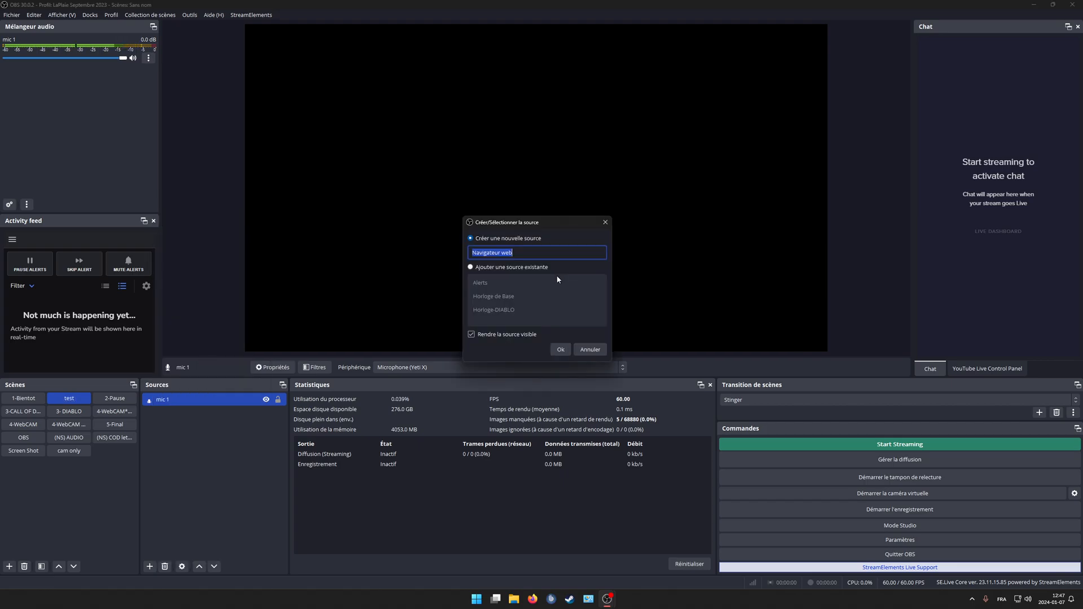
pyautogui.press('BackSpace')
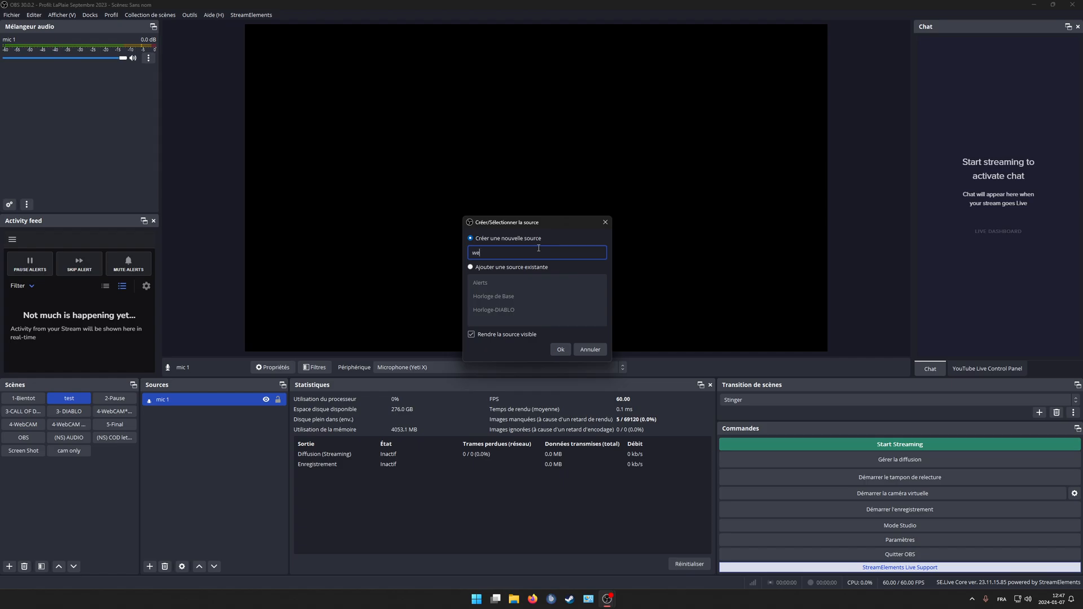
pyautogui.click(555, 351)
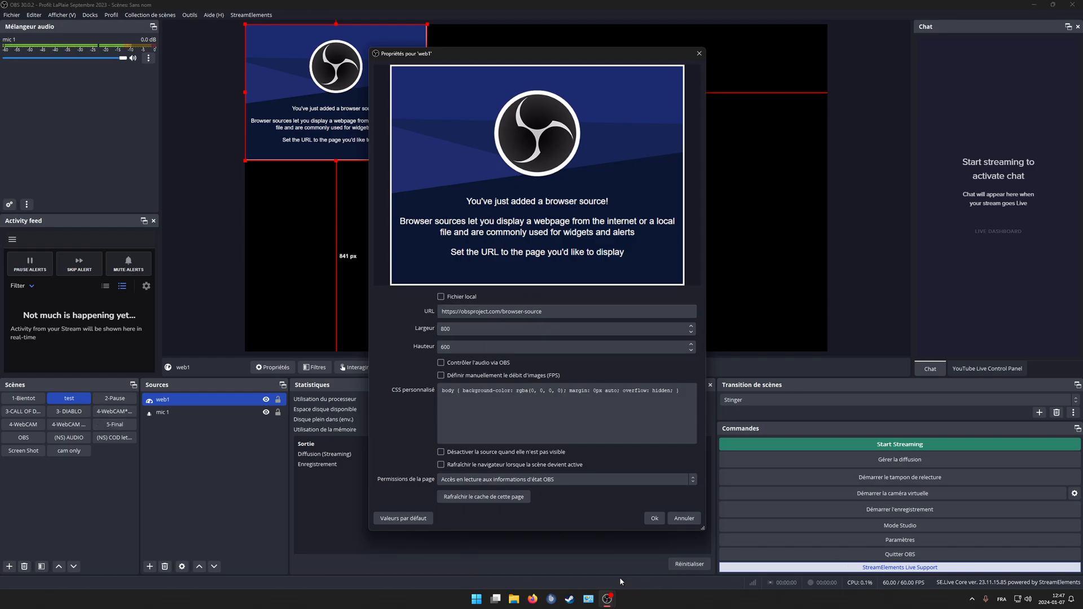
pyautogui.click(532, 599)
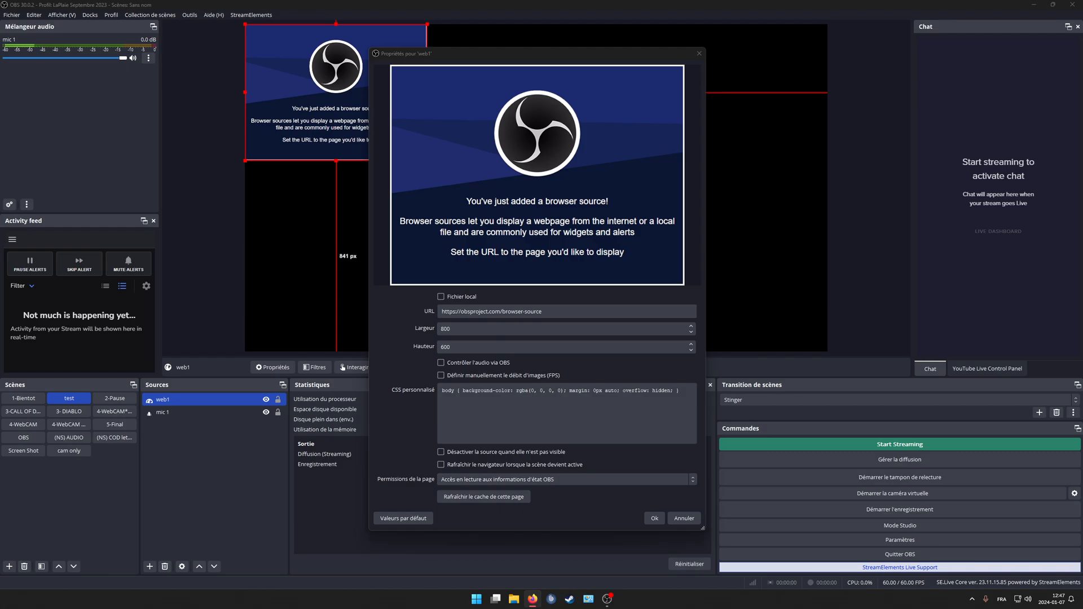
pyautogui.moveTo(580, 311); pyautogui.dragTo(226, 282)
pyautogui.press('BackSpace')
pyautogui.write('https://ici.radio-canada.ca/info')
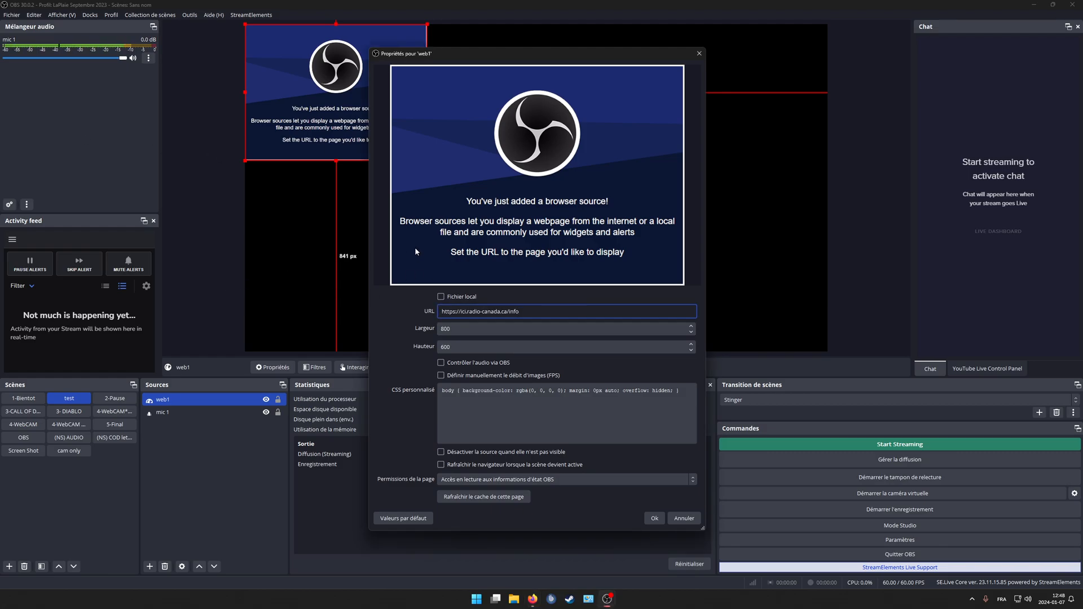
pyautogui.click(654, 518)
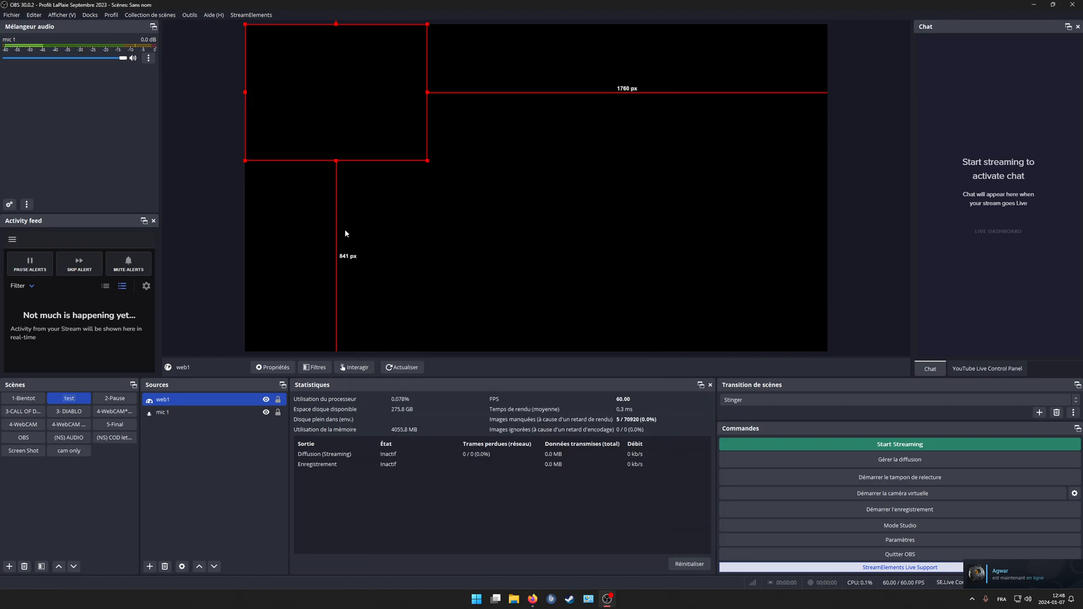
# Enlarge the web1 page and centre it on the canvas, about 524 px from the sides and 153 px from the upper and lower edges
pyautogui.moveTo(348, 96); pyautogui.dragTo(503, 172)
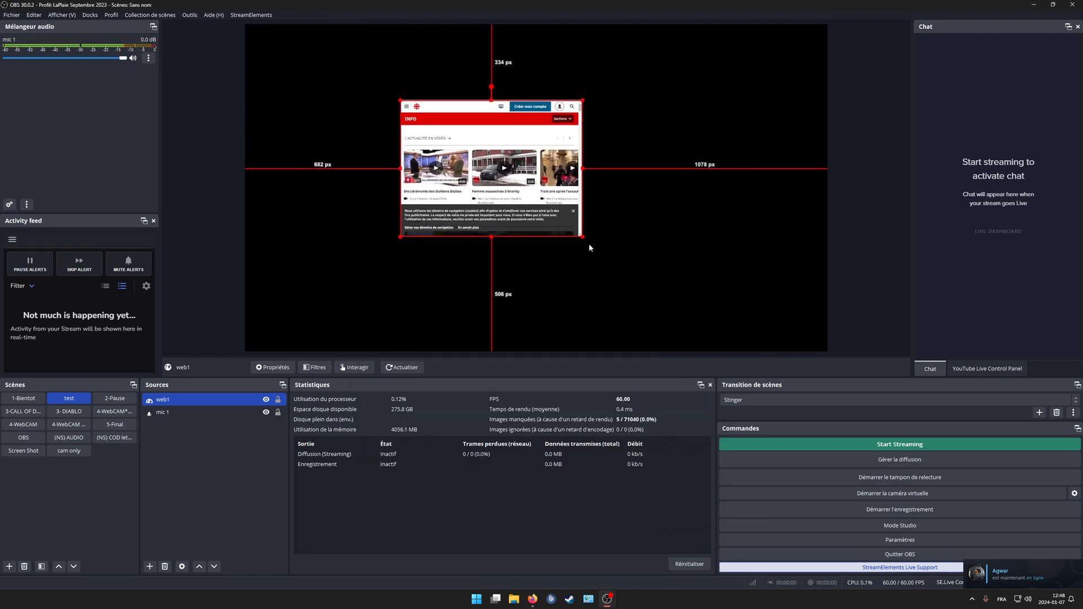
pyautogui.moveTo(580, 239); pyautogui.dragTo(727, 338)
pyautogui.moveTo(546, 198); pyautogui.dragTo(501, 153)
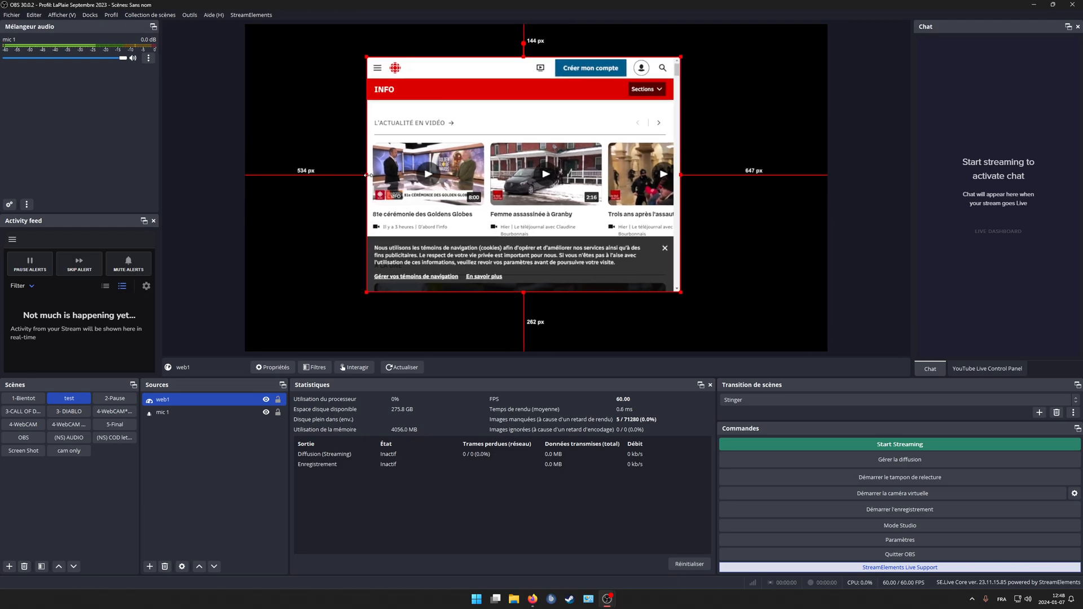
pyautogui.moveTo(368, 175); pyautogui.dragTo(338, 175)
pyautogui.moveTo(559, 173); pyautogui.dragTo(589, 176)
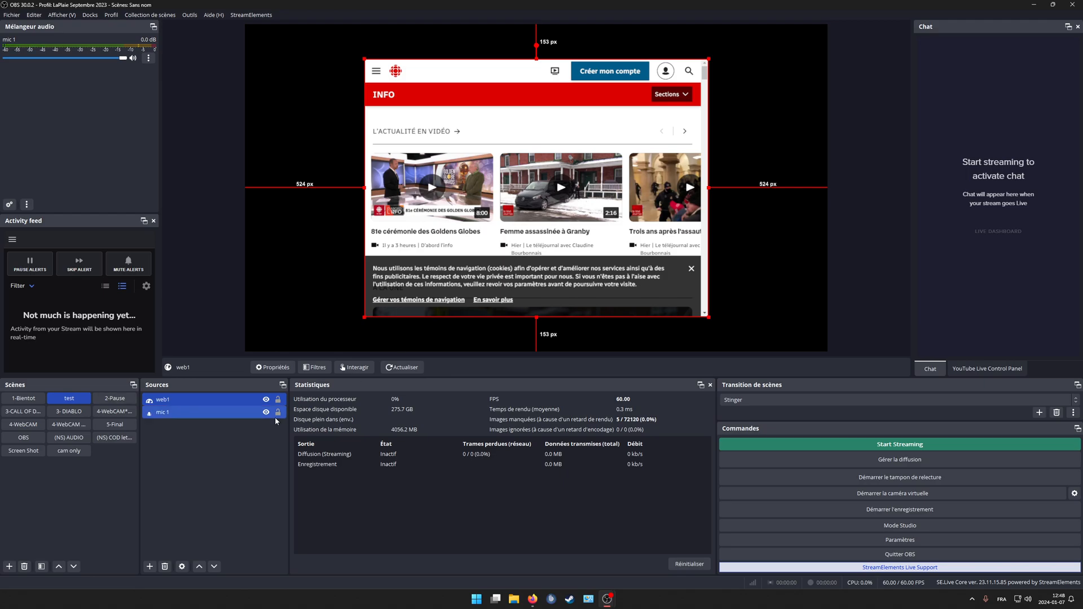
# Add the existing text source Bandeau to the scene and place it along the canvas's lower edge, starting just beyond its left side
pyautogui.click(149, 567)
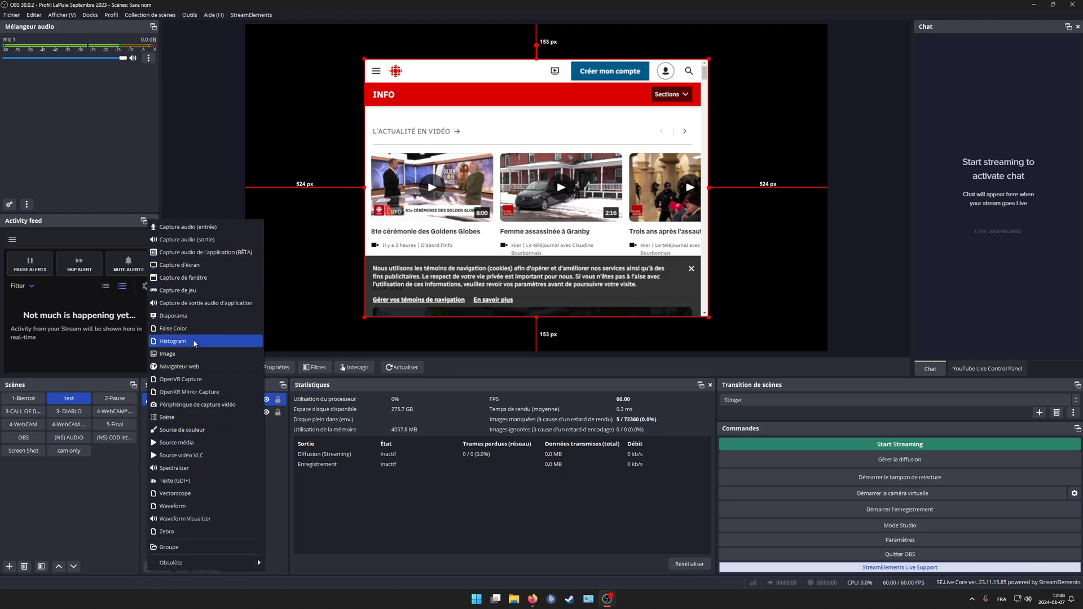
pyautogui.click(192, 482)
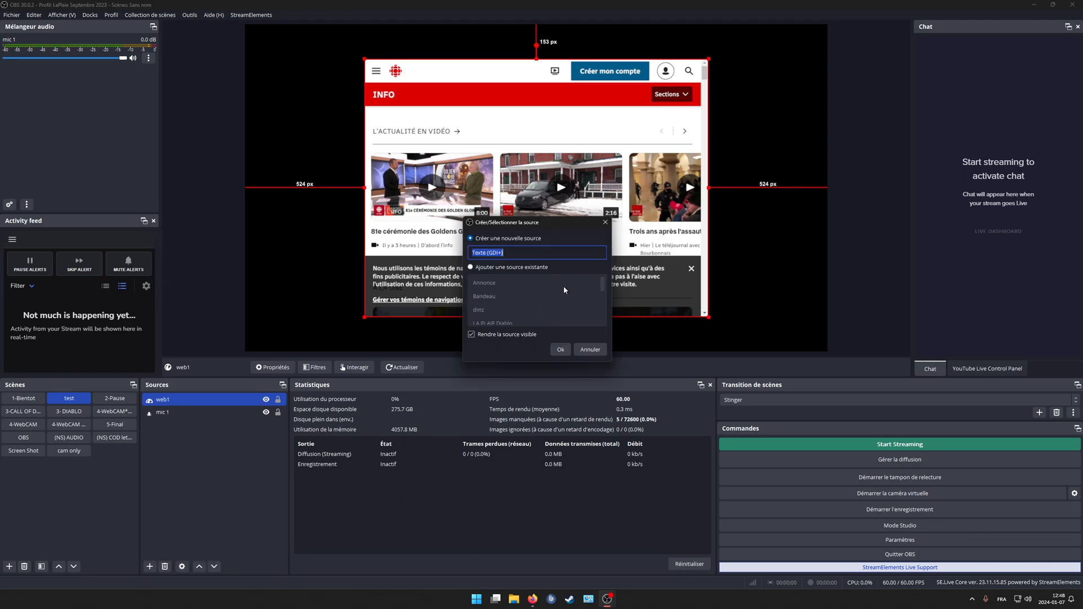
pyautogui.click(490, 269)
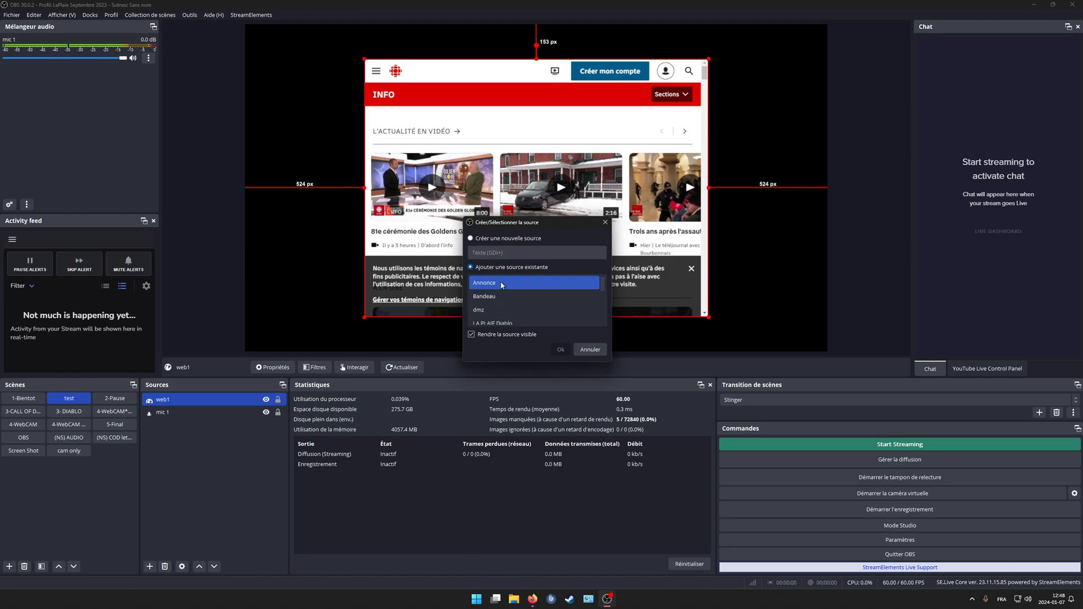
pyautogui.click(506, 297)
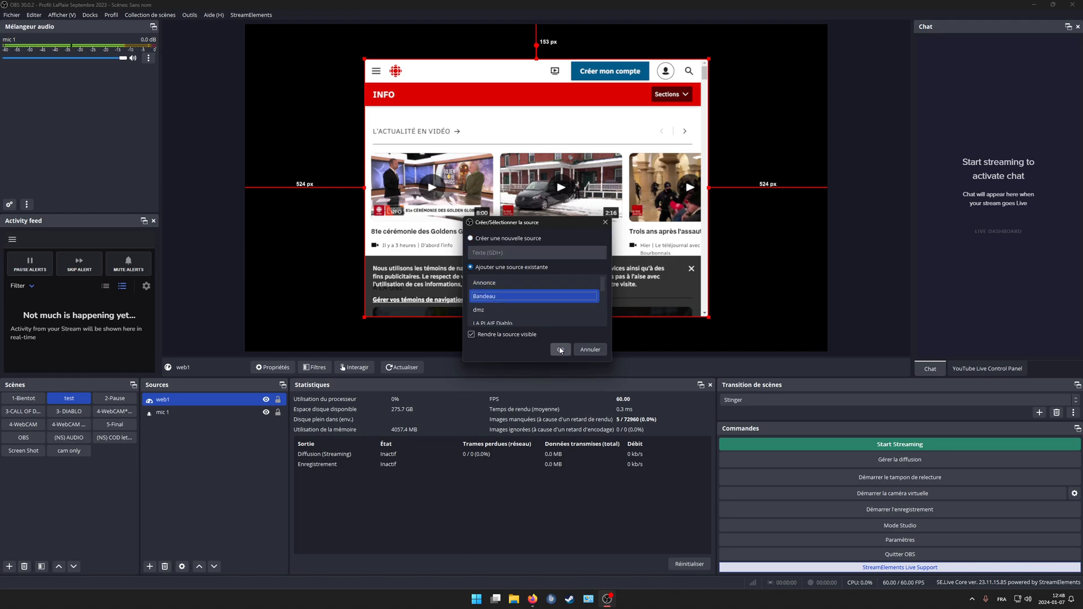
pyautogui.click(559, 350)
pyautogui.moveTo(472, 59); pyautogui.dragTo(484, 325)
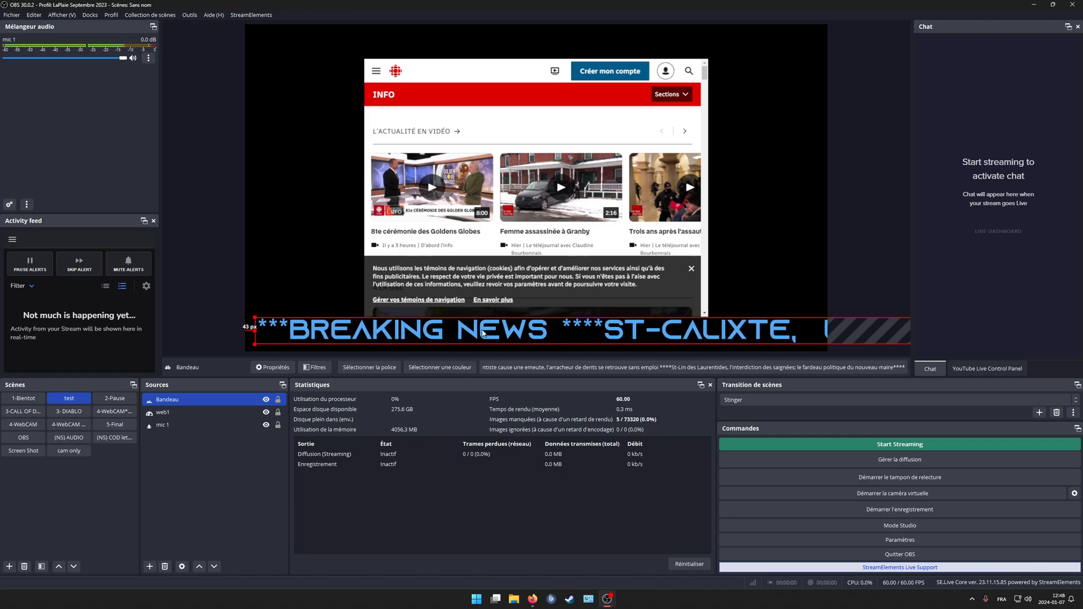
pyautogui.moveTo(483, 333); pyautogui.dragTo(433, 333)
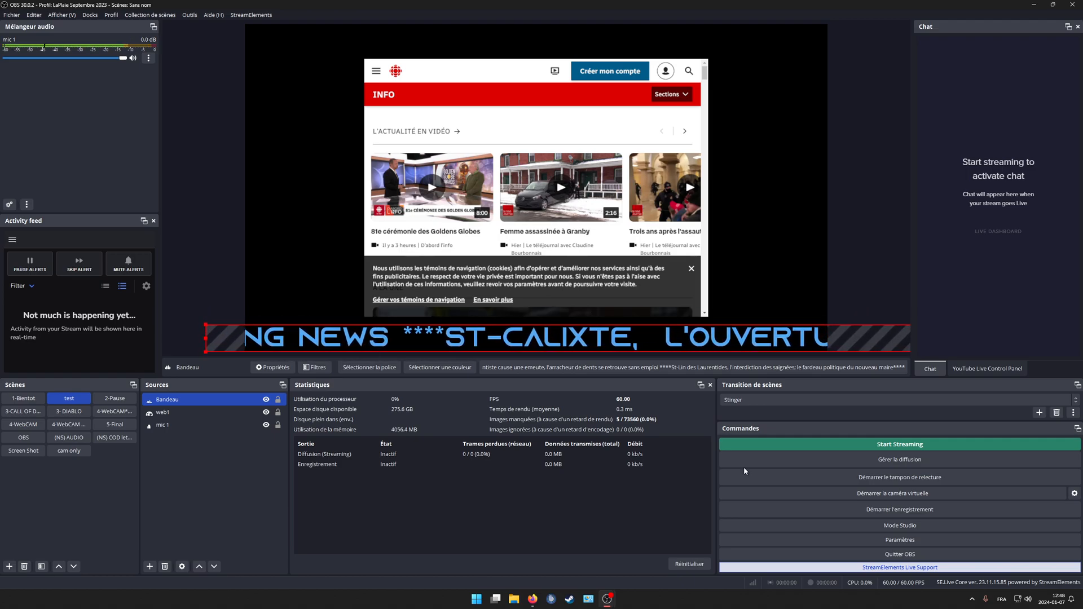
# Examine the Scroll filter settings of the Bandeau text source and close the filters window
pyautogui.keyDown('ctrl'); pyautogui.click(200, 413); pyautogui.keyUp('ctrl')
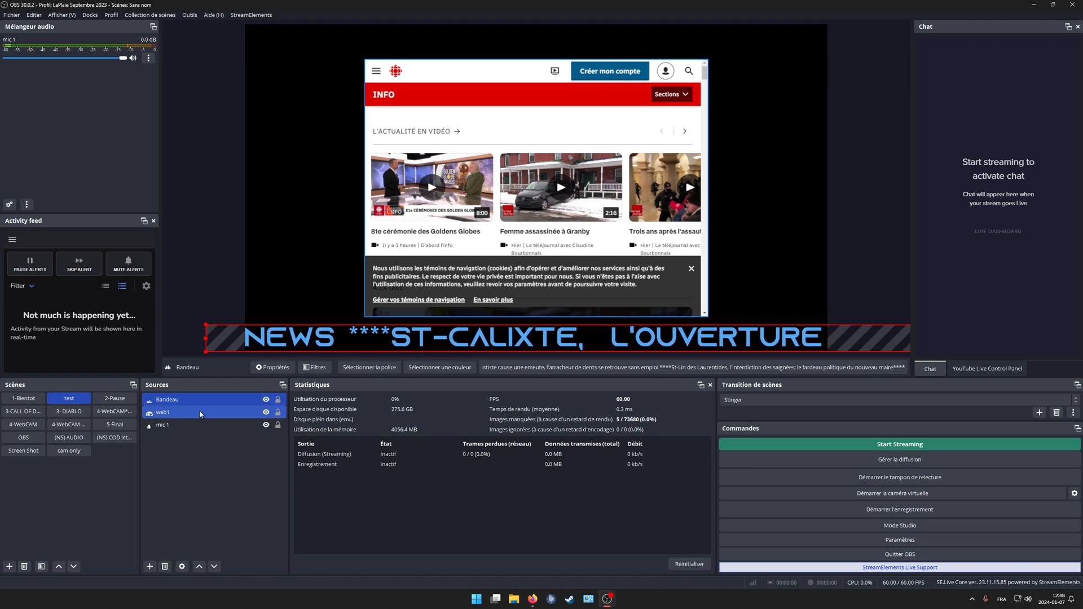
pyautogui.click(179, 401)
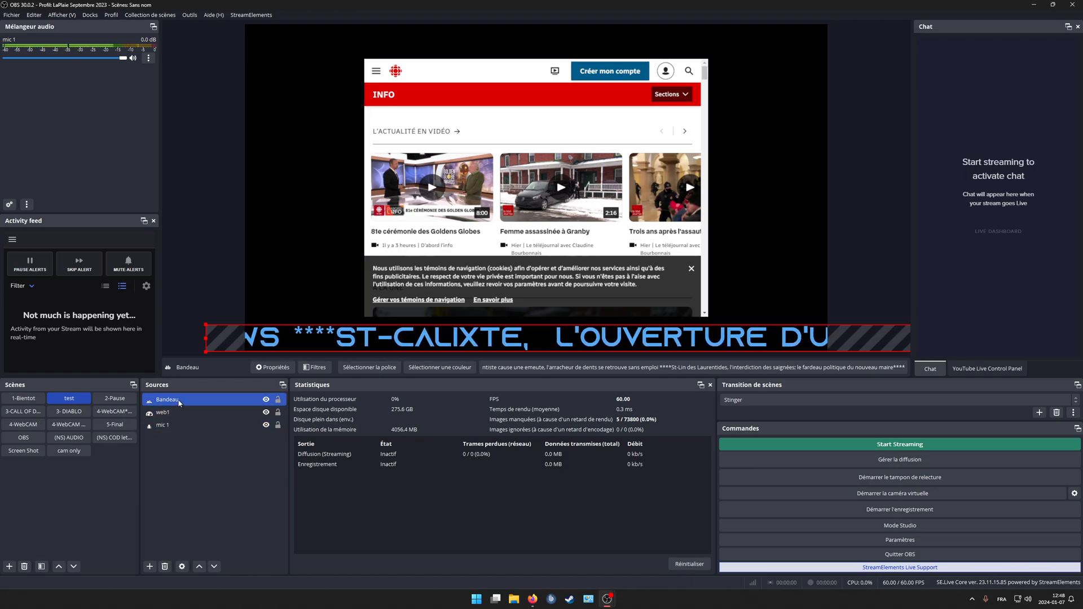
pyautogui.keyDown('ctrl'); pyautogui.click(246, 424); pyautogui.keyUp('ctrl')
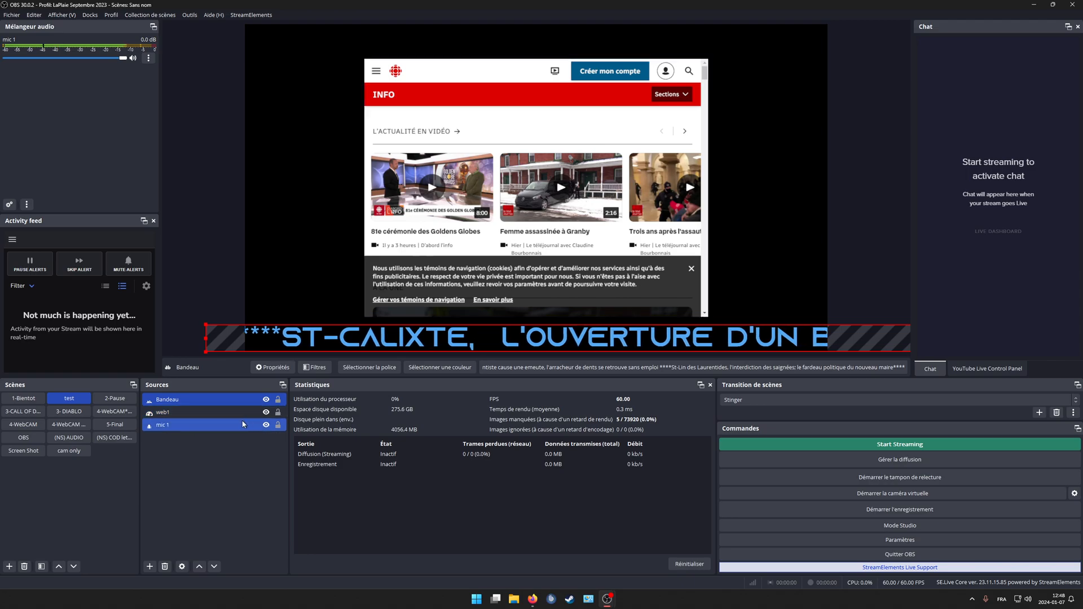
pyautogui.rightClick(213, 400)
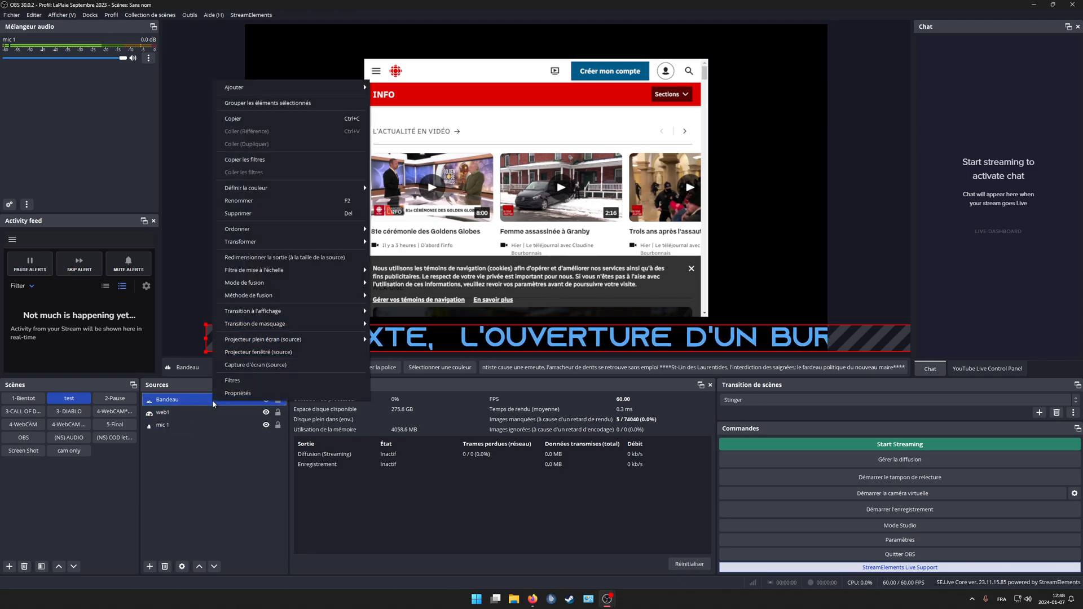
pyautogui.click(245, 379)
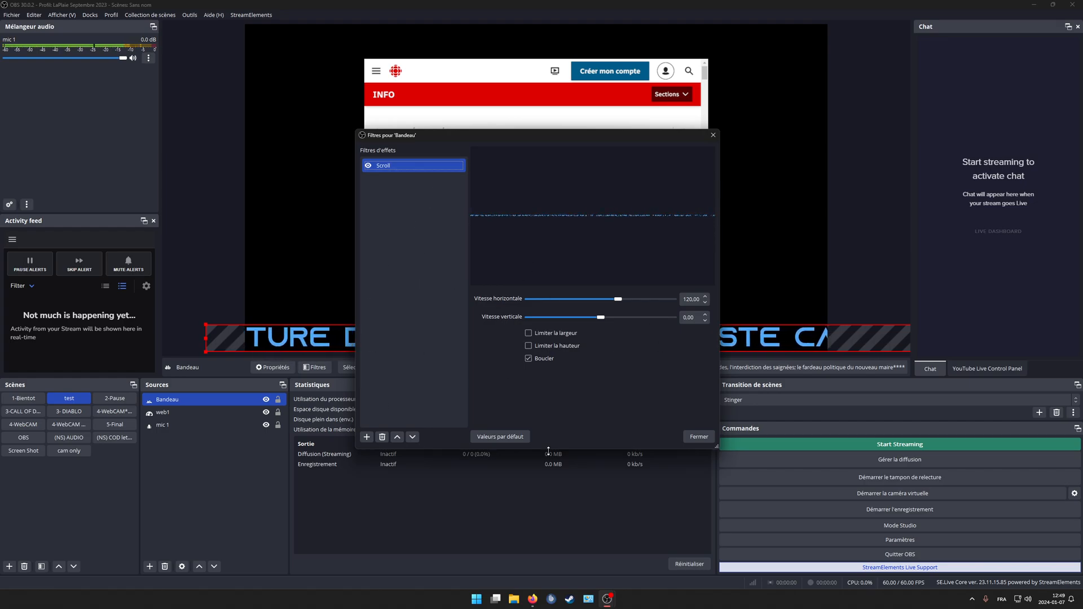
pyautogui.click(698, 437)
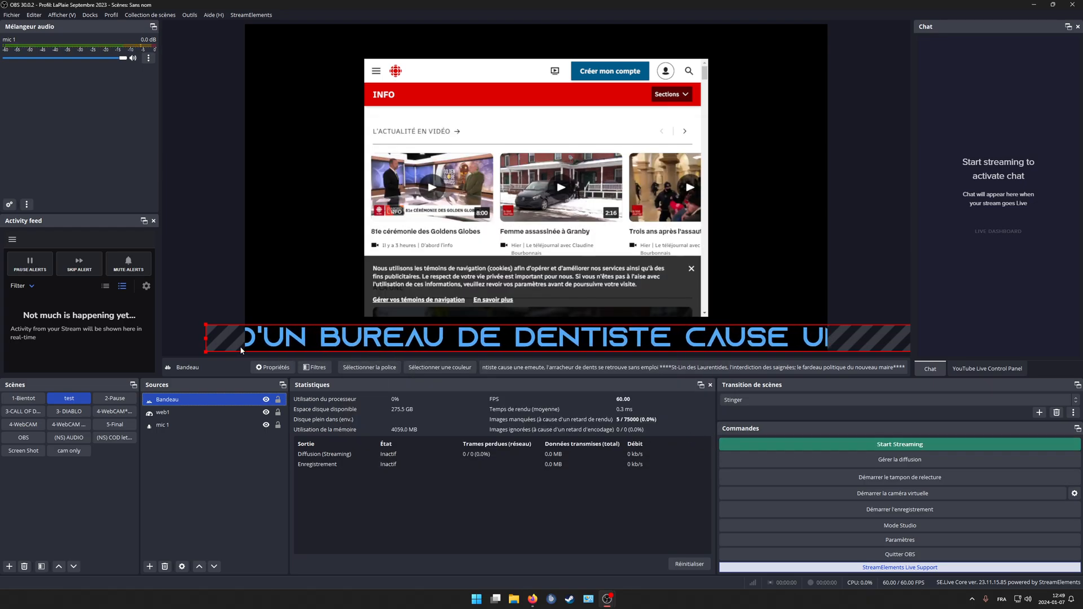
# Add a new Texte (GDI+) source named test1 to the test scene
pyautogui.click(150, 567)
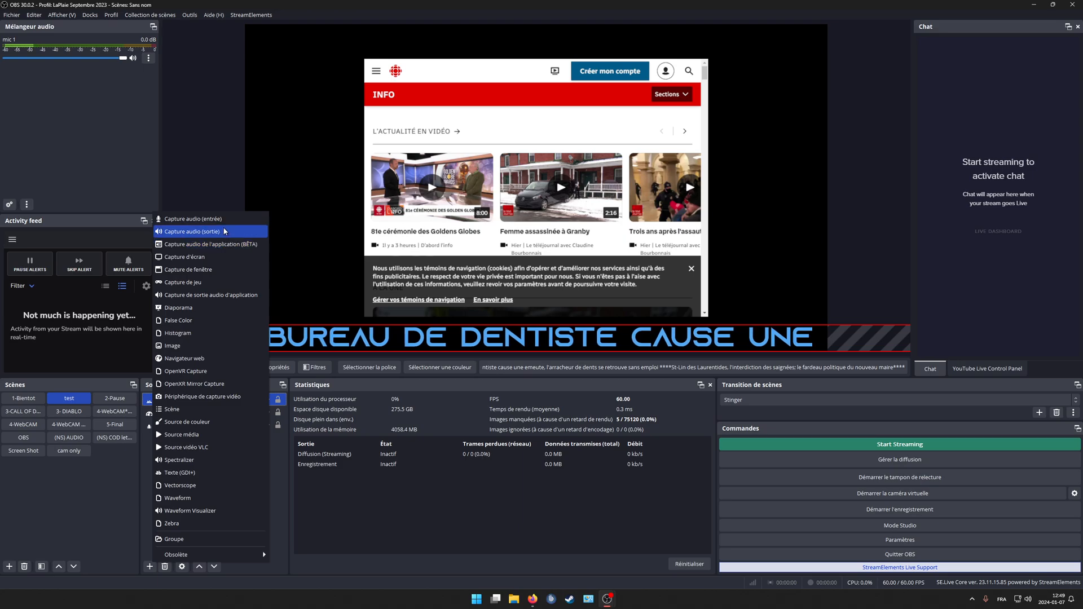
pyautogui.click(234, 474)
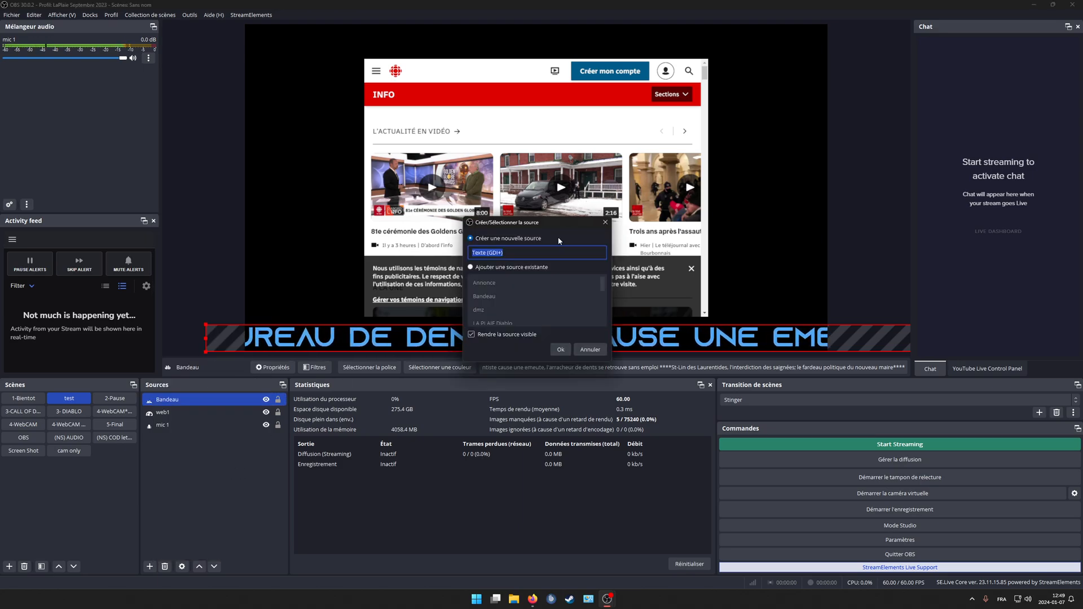
pyautogui.write('test1')
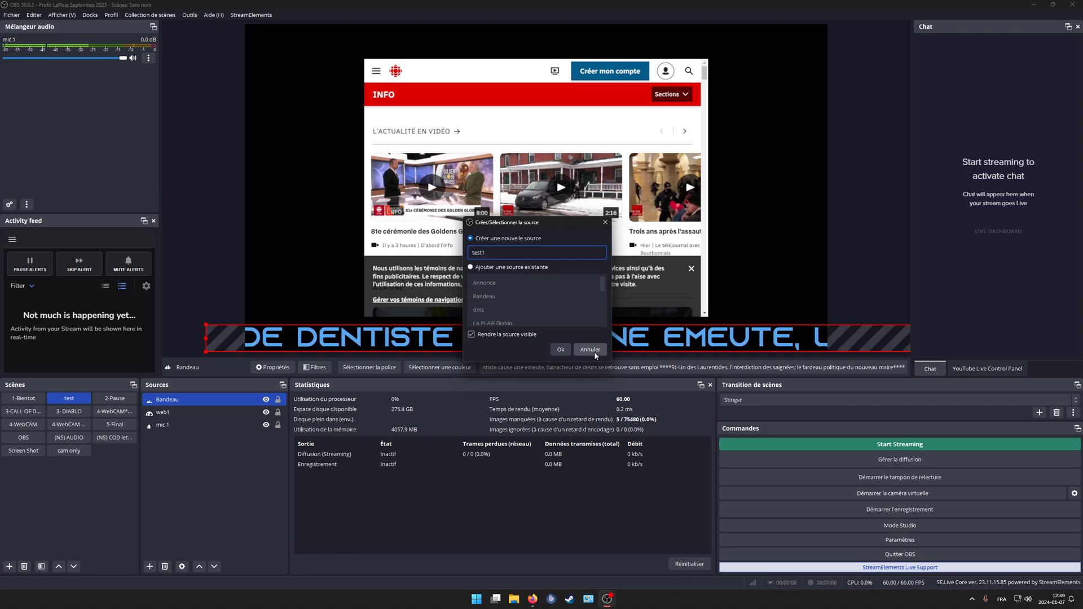
pyautogui.click(567, 350)
# Enter "vive les vidéos poches" as the test1 source's text and accept its properties
pyautogui.click(475, 350)
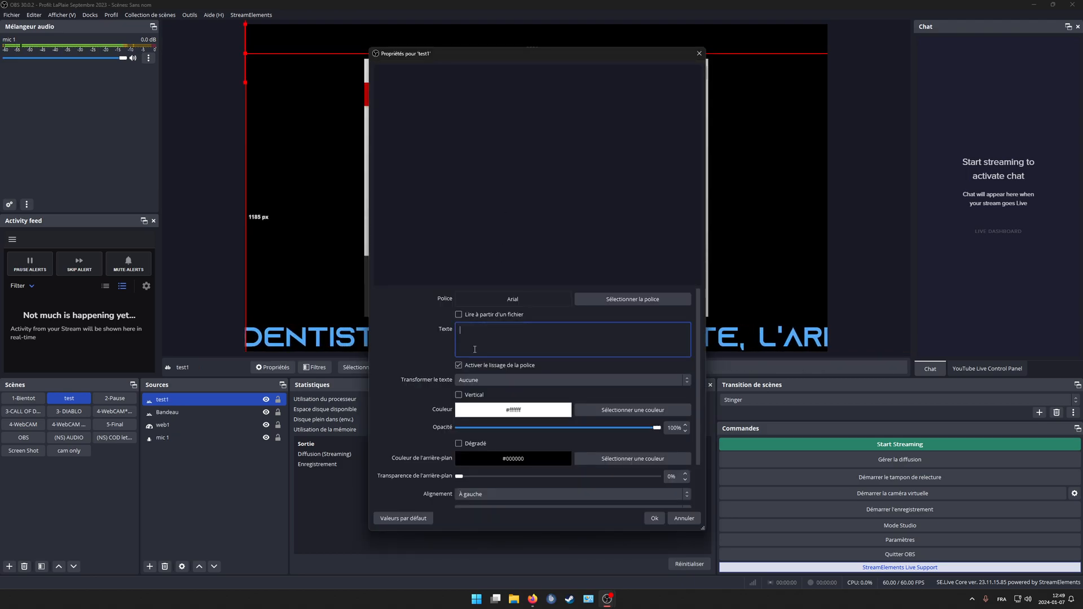
pyautogui.write('vi')
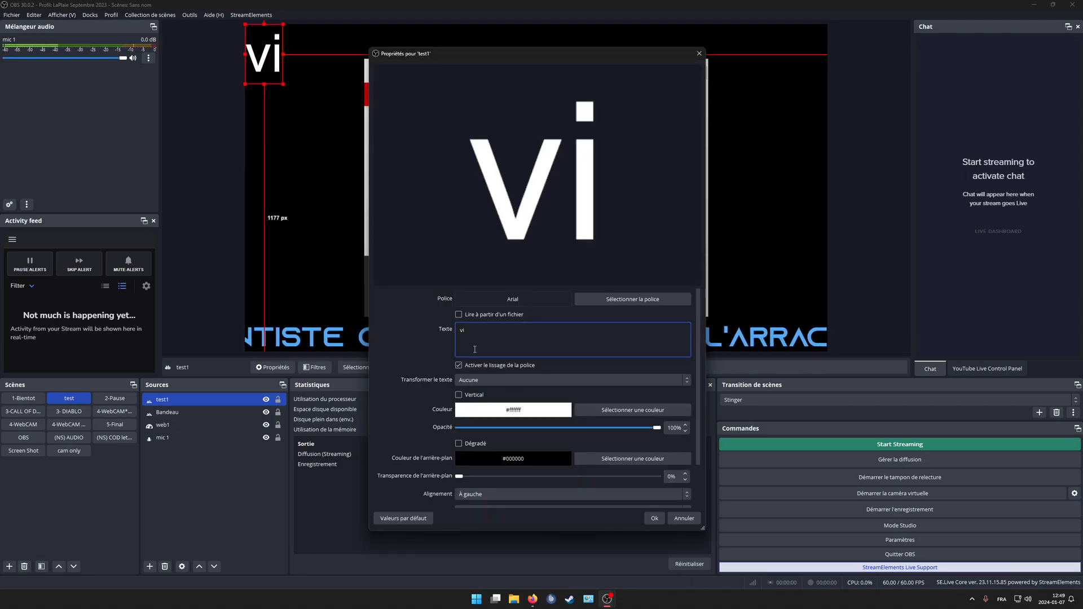
pyautogui.write('ve les voi')
pyautogui.press('BackSpace')
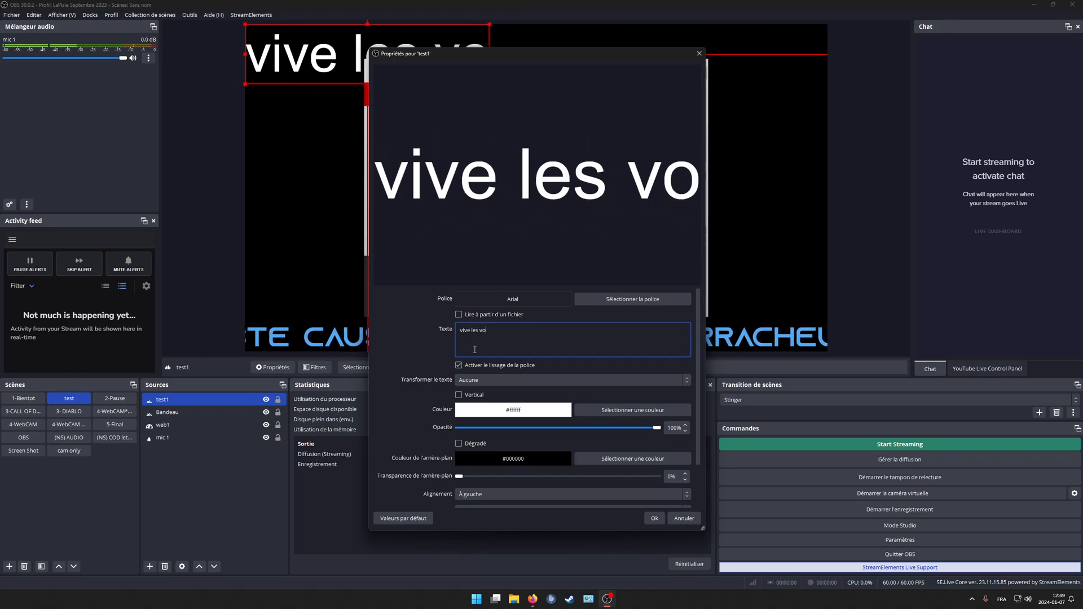
pyautogui.press('BackSpace')
pyautogui.write('idée')
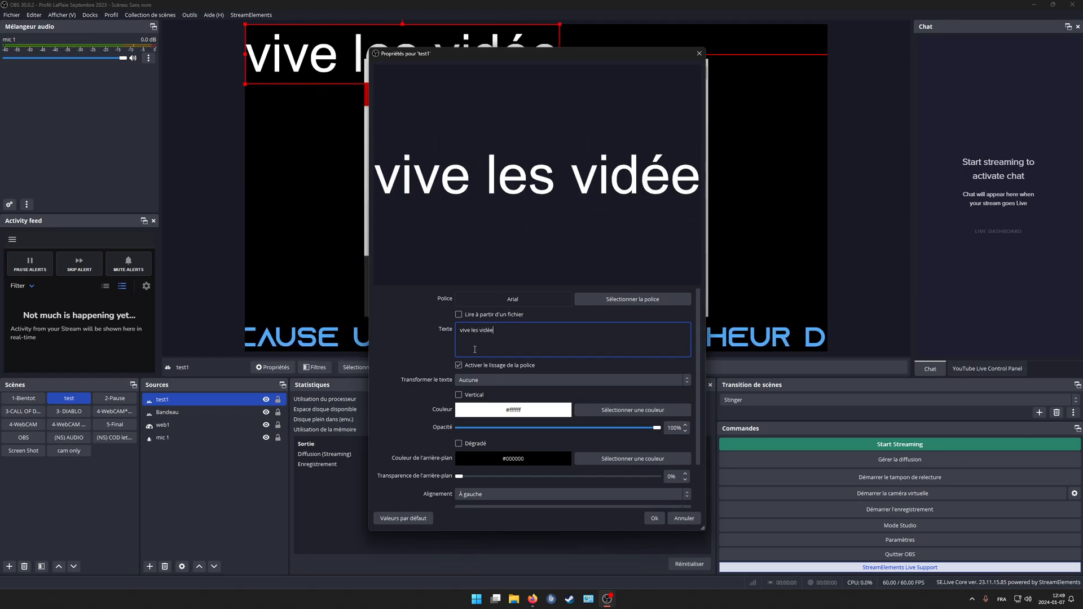
pyautogui.press('BackSpace')
pyautogui.write('os p')
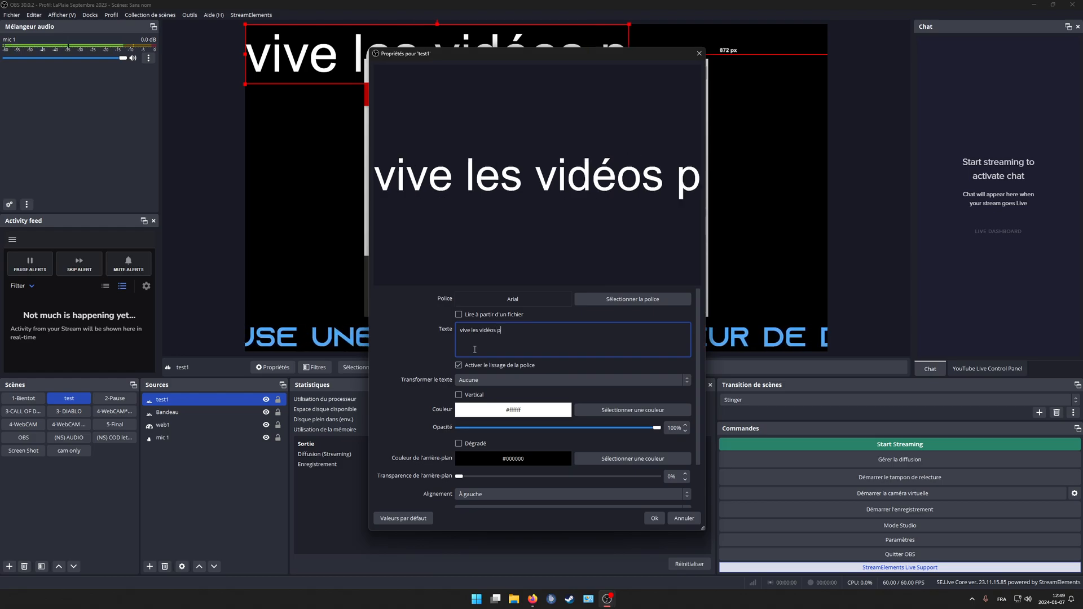
pyautogui.write('oches')
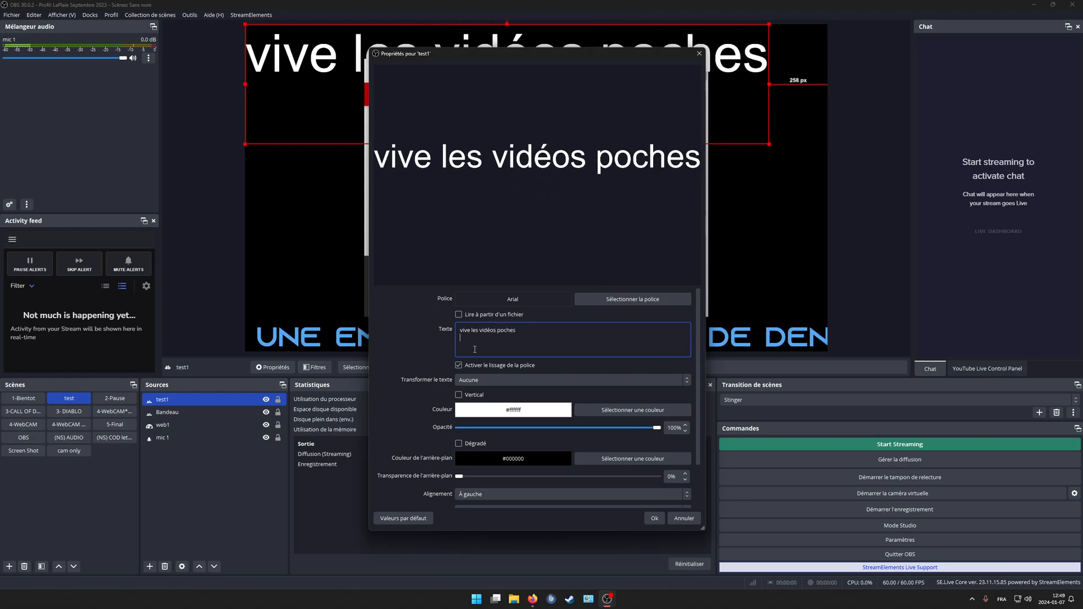
pyautogui.click(654, 518)
# Place the test1 text over the web page, about 80 px from the canvas's left edge, and try it one level lower and back on top
pyautogui.moveTo(307, 50); pyautogui.dragTo(323, 129)
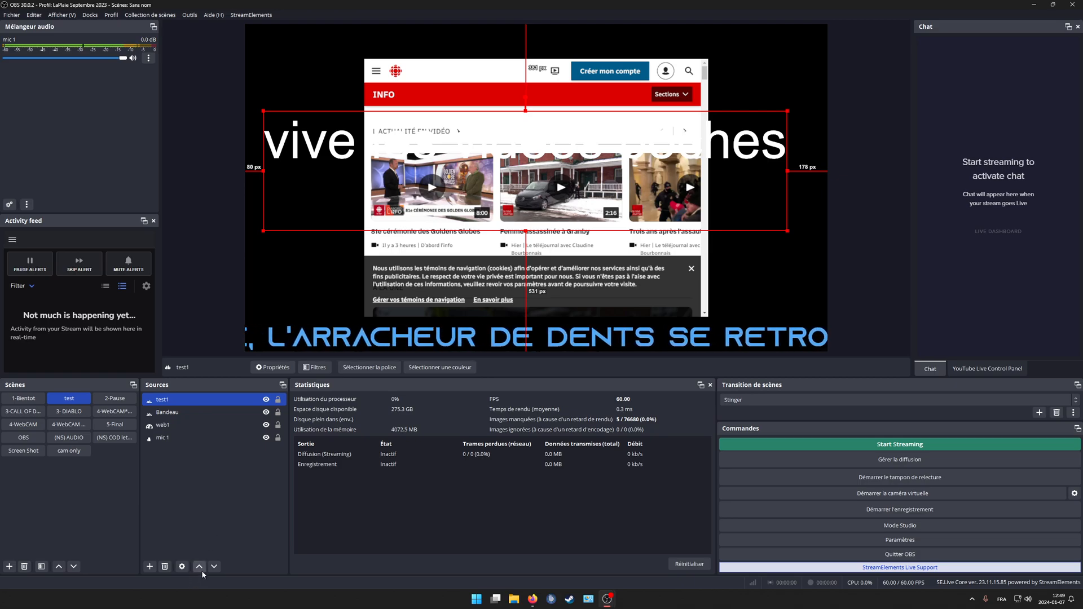
pyautogui.click(217, 568)
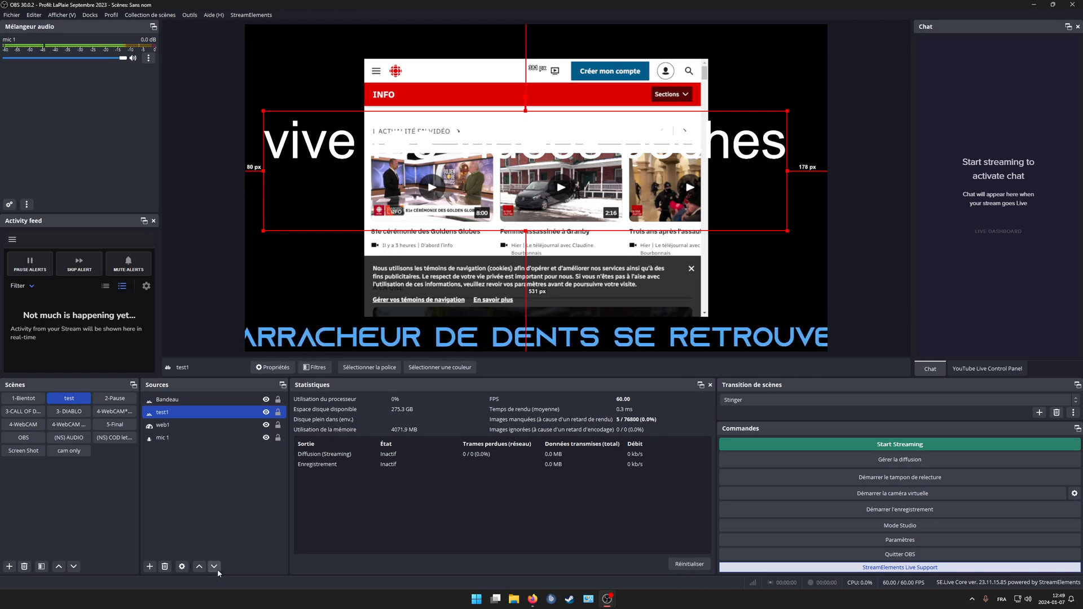
pyautogui.click(200, 568)
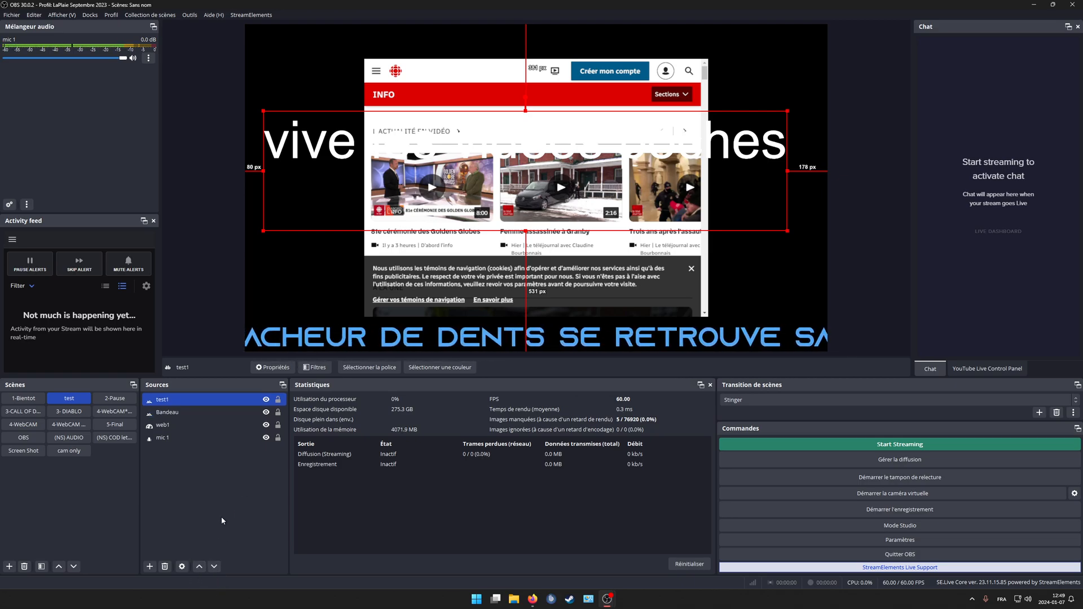
# Move the Bandeau text up across the middle of the web page and put it behind web1 in the source order
pyautogui.moveTo(457, 338); pyautogui.dragTo(457, 228)
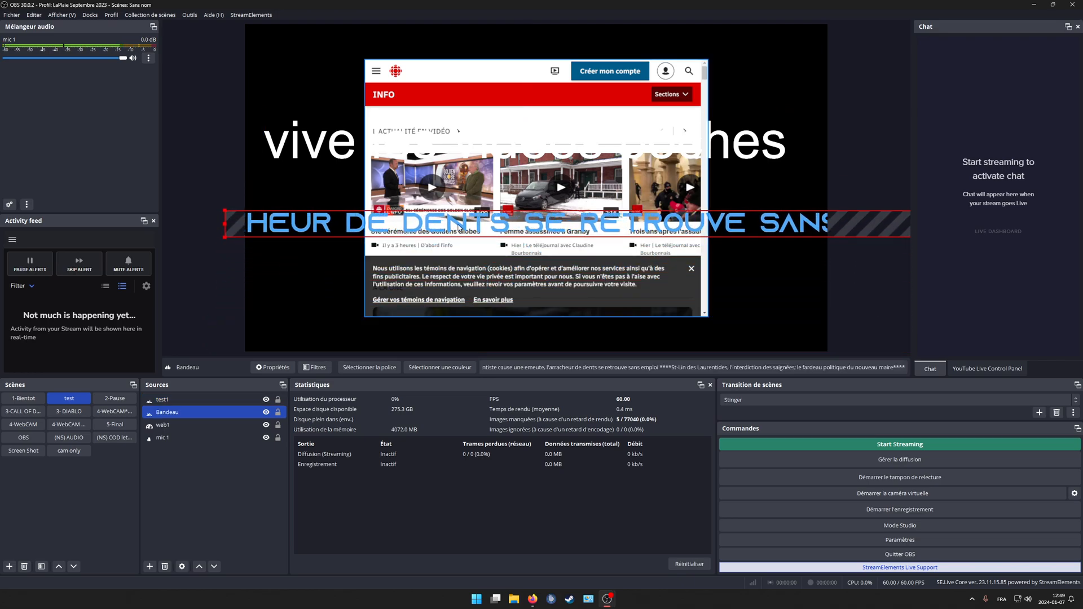
pyautogui.click(214, 567)
pyautogui.keyDown('ctrl'); pyautogui.click(166, 417); pyautogui.keyUp('ctrl')
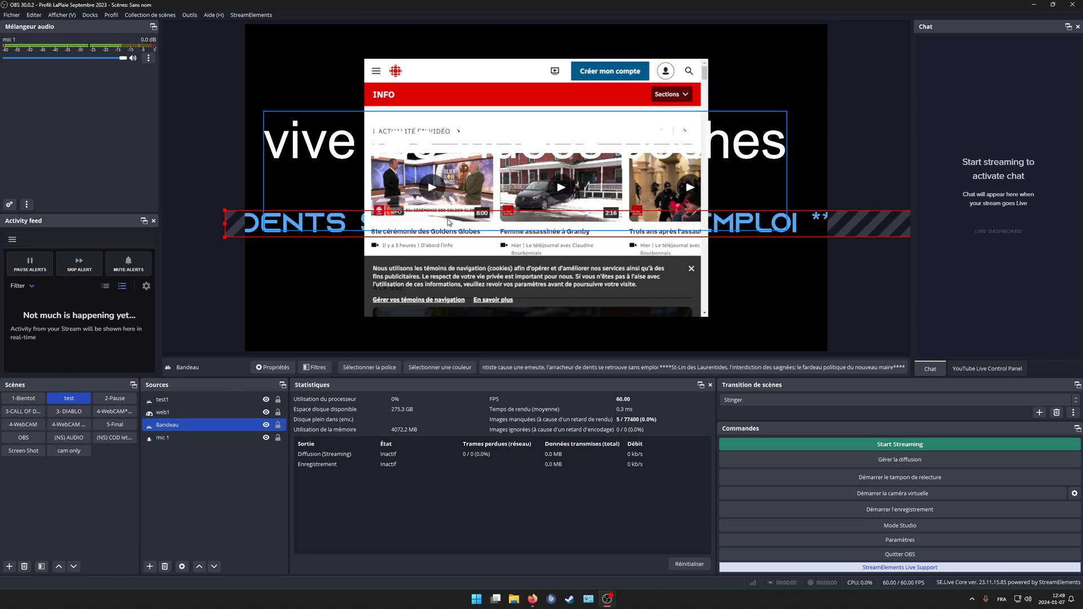
pyautogui.keyDown('ctrl'); pyautogui.click(222, 411); pyautogui.keyUp('ctrl')
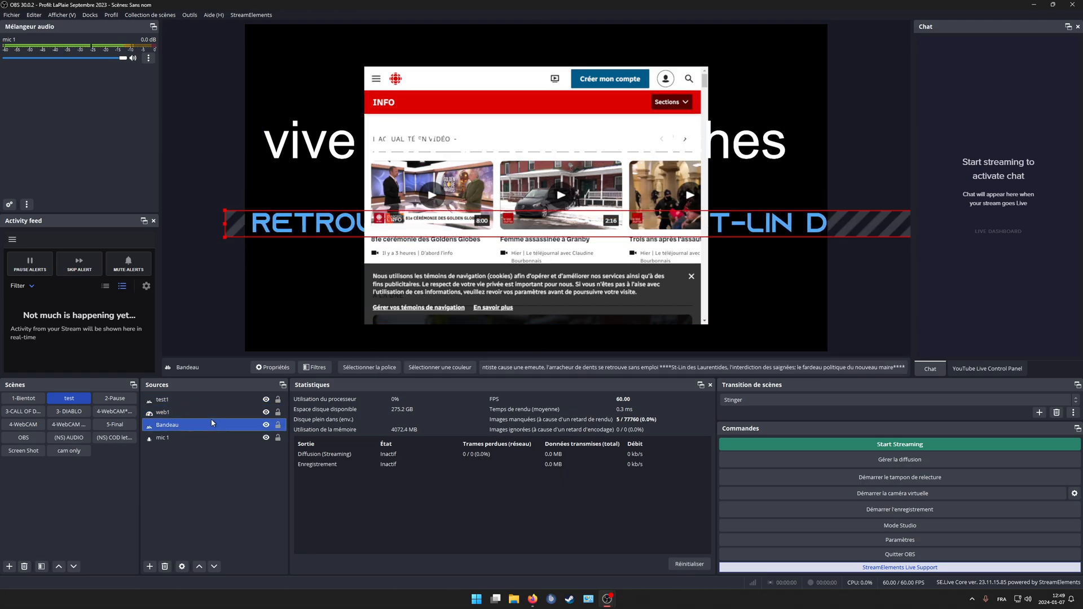
# Raise Bandeau above web1 and test1 to the front of the source order
pyautogui.doubleClick(211, 424)
pyautogui.click(654, 518)
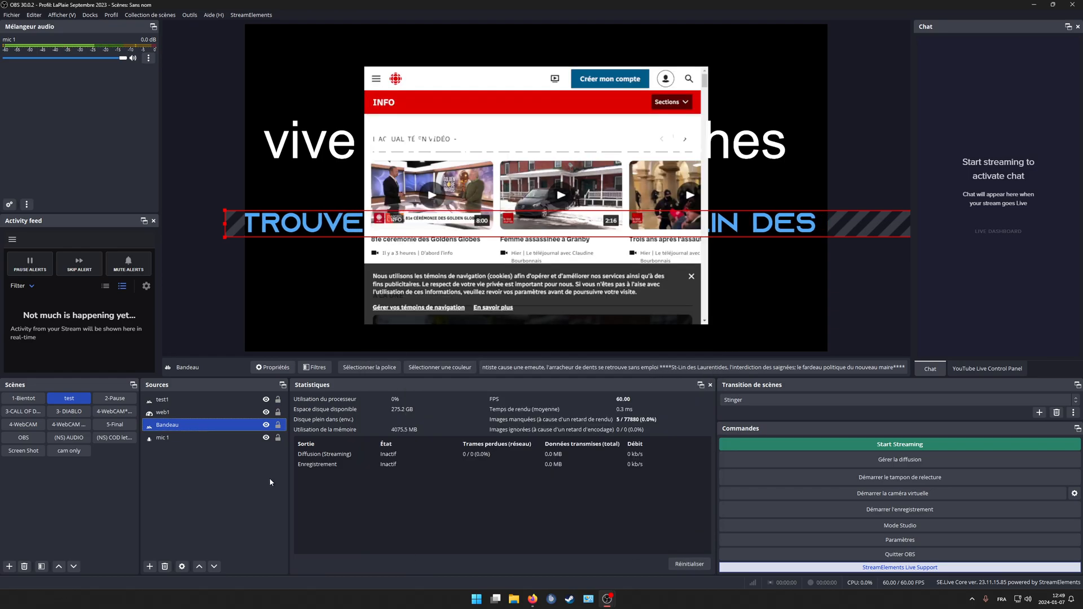
pyautogui.click(214, 566)
pyautogui.click(199, 567)
pyautogui.click(199, 567)
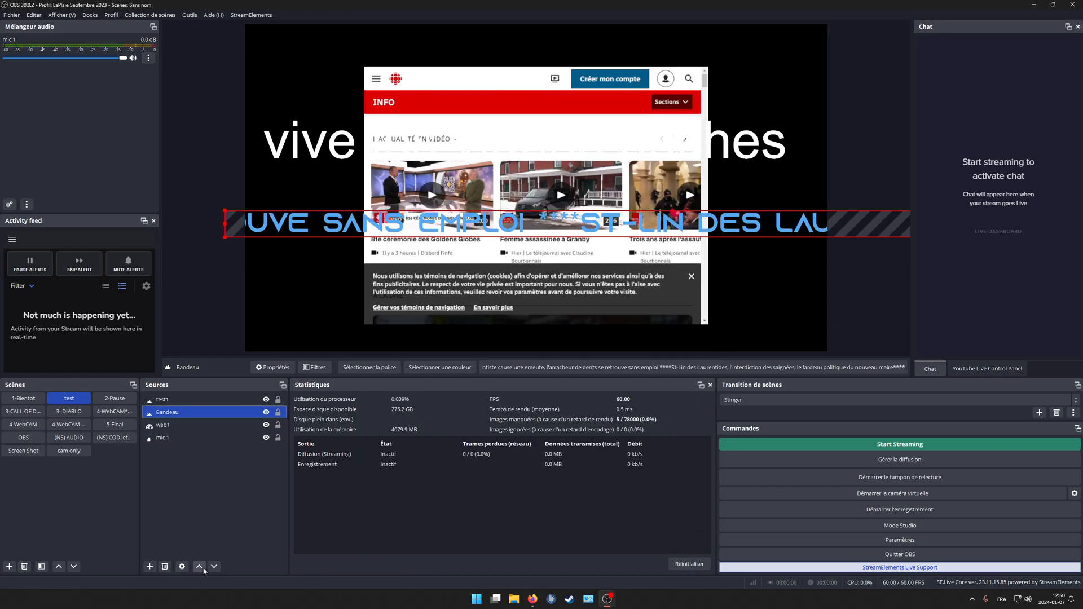
pyautogui.click(199, 566)
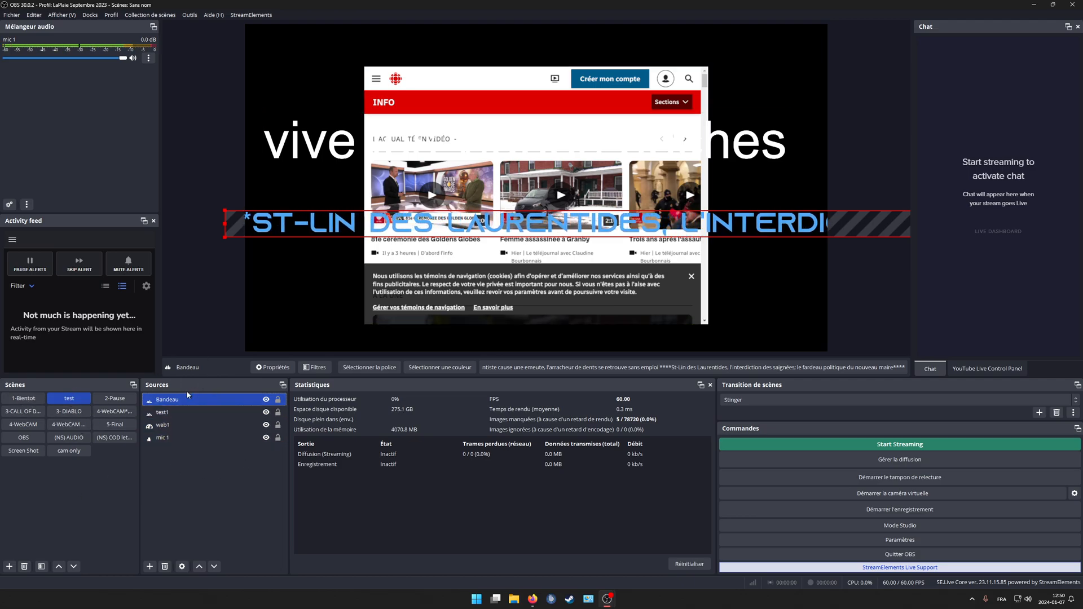
# Show the 1-Bientot and 2-Pause scenes and switch to the Call of Duty scene
pyautogui.click(22, 399)
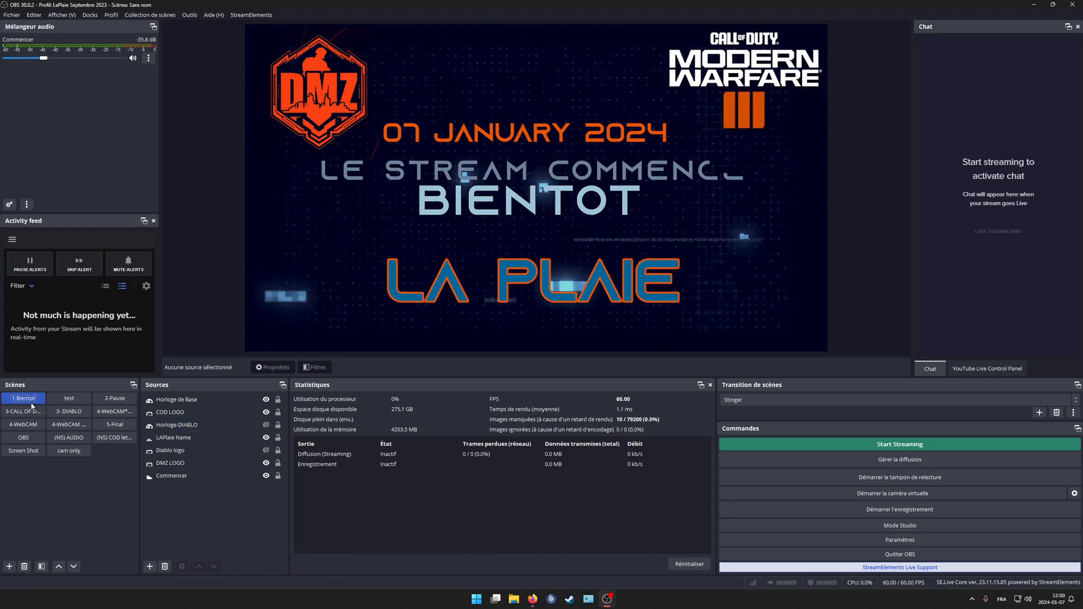
pyautogui.click(118, 401)
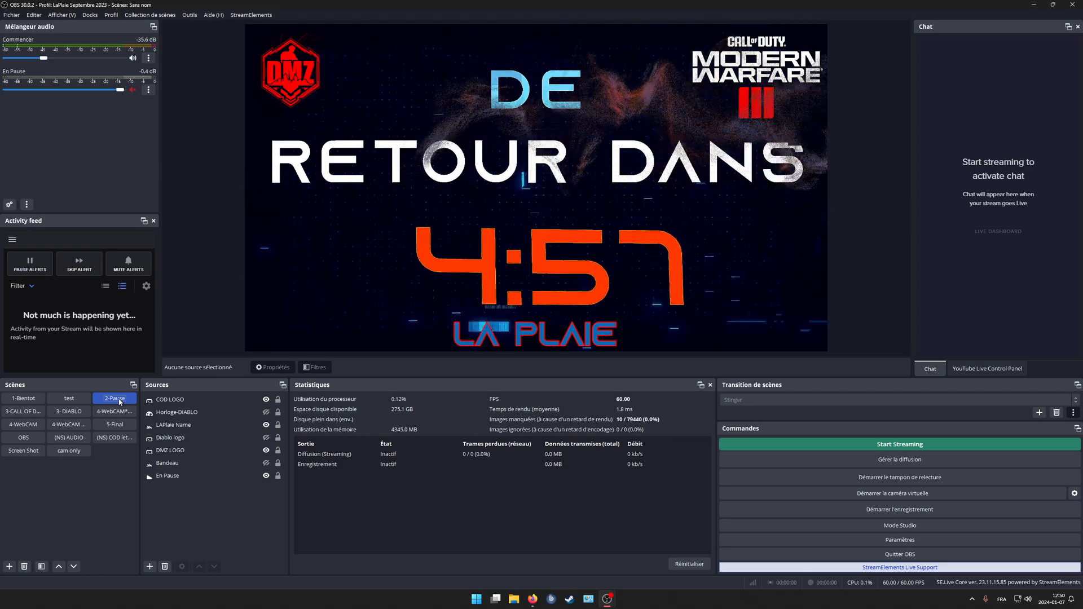
pyautogui.click(26, 412)
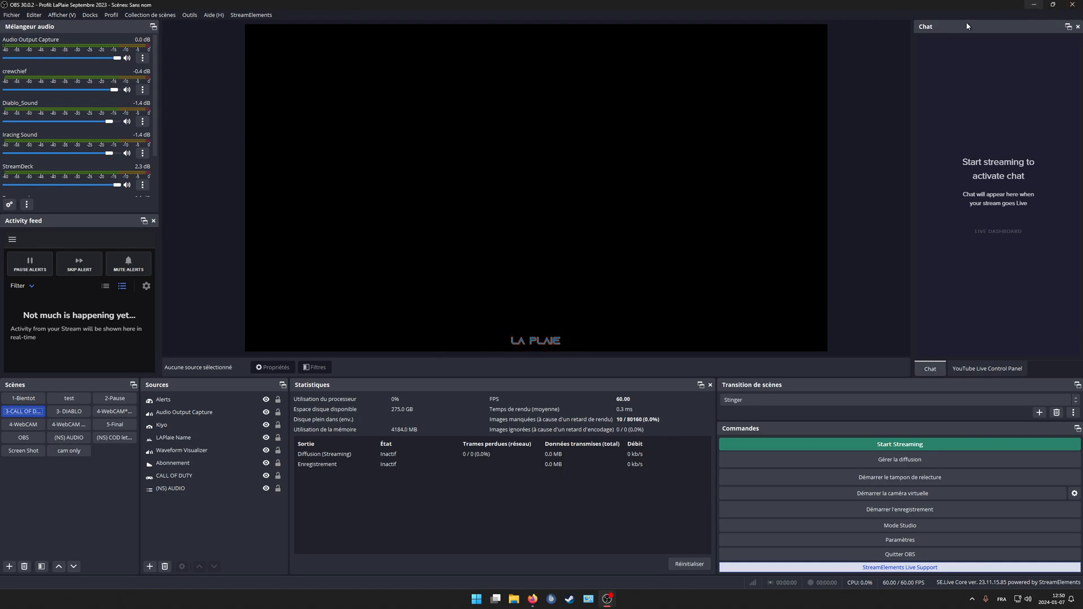
# Minimize OBS, launch Call of Duty from the desktop and return to the OBS window showing the Call of Duty scene
pyautogui.click(1042, 4)
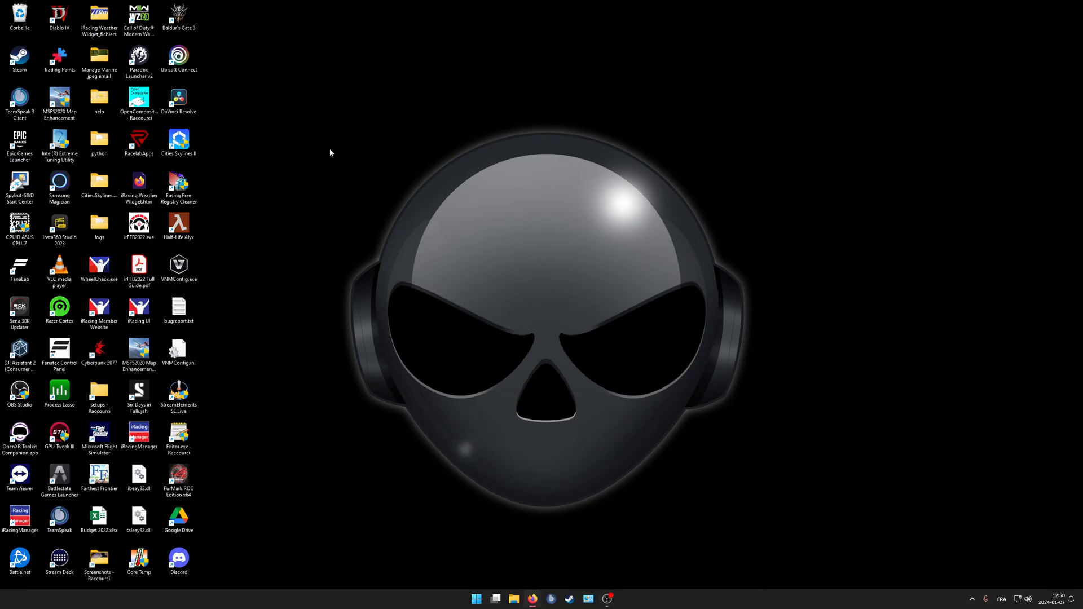
pyautogui.moveTo(573, 603)
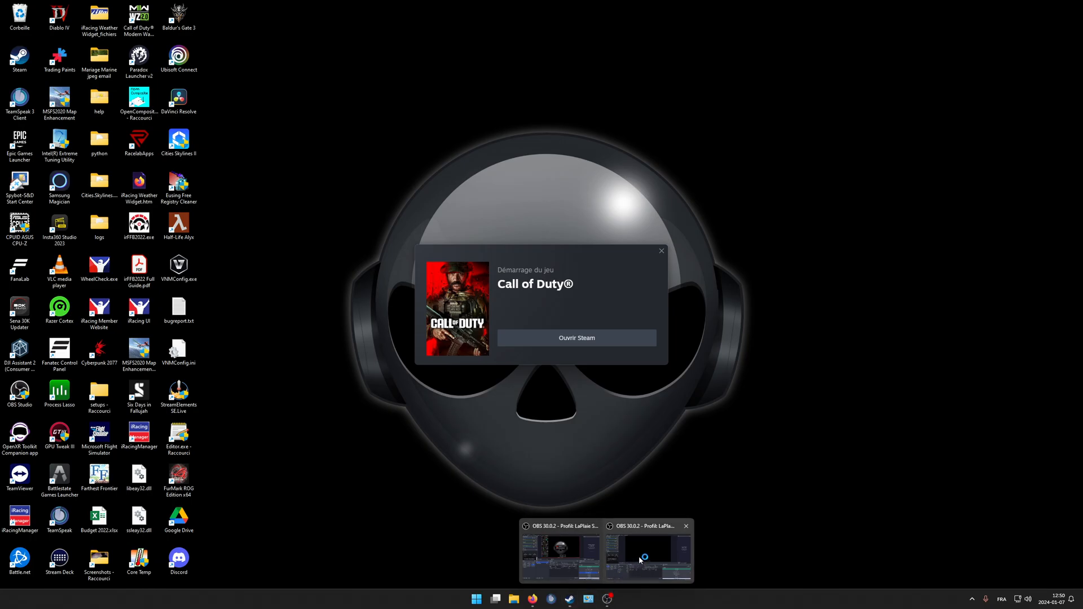
pyautogui.click(640, 561)
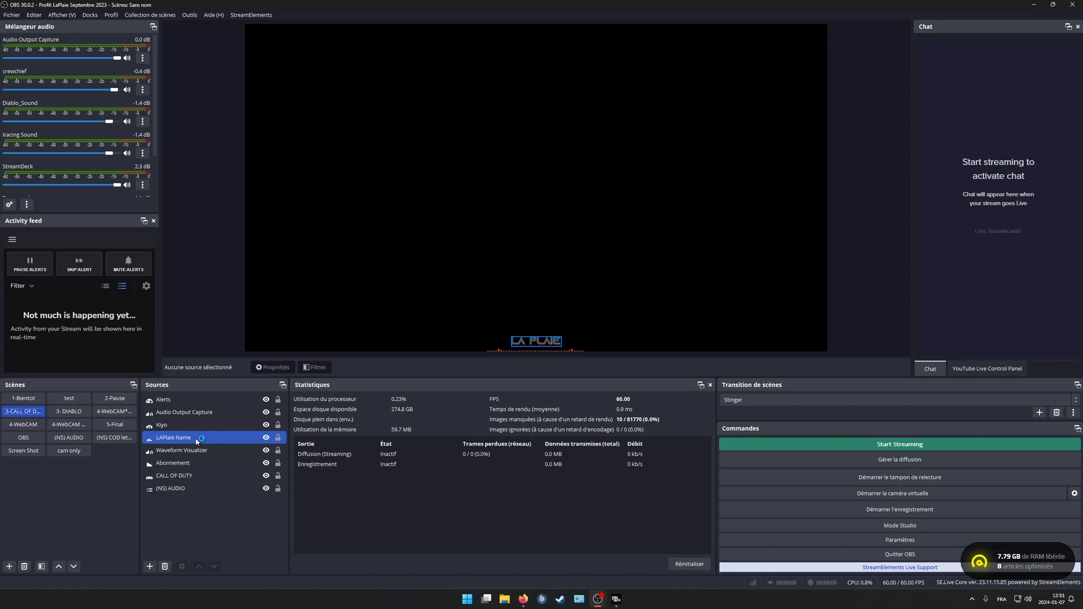
# Examine the LAPlaie Name, Waveform Visualizer, Abonnement and CALL OF DUTY sources by selecting each one in the scene
pyautogui.click(195, 438)
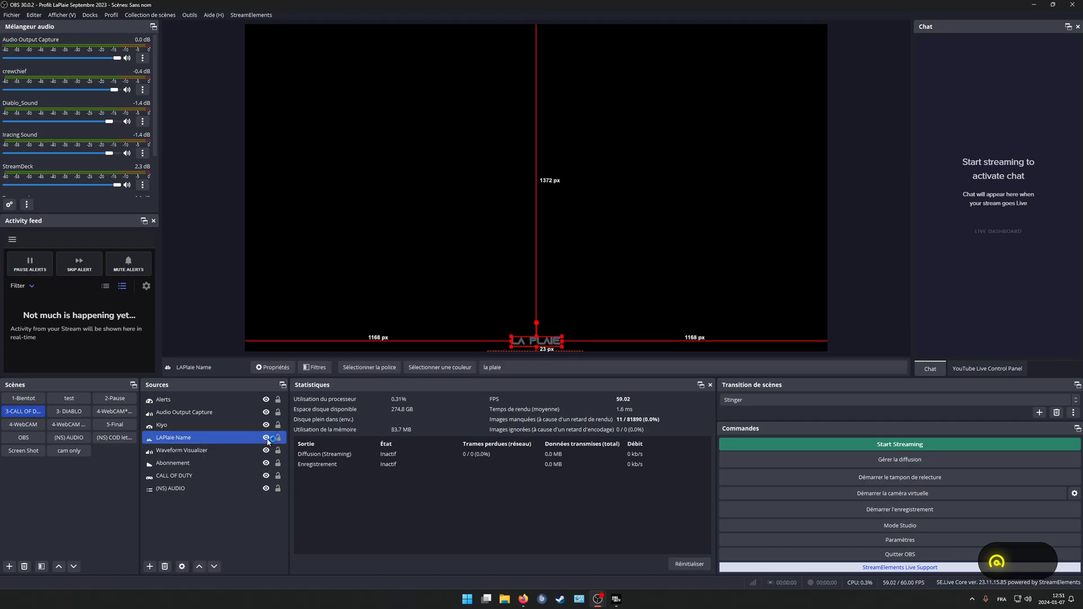
pyautogui.keyDown('ctrl'); pyautogui.click(240, 453); pyautogui.keyUp('ctrl')
pyautogui.click(240, 454)
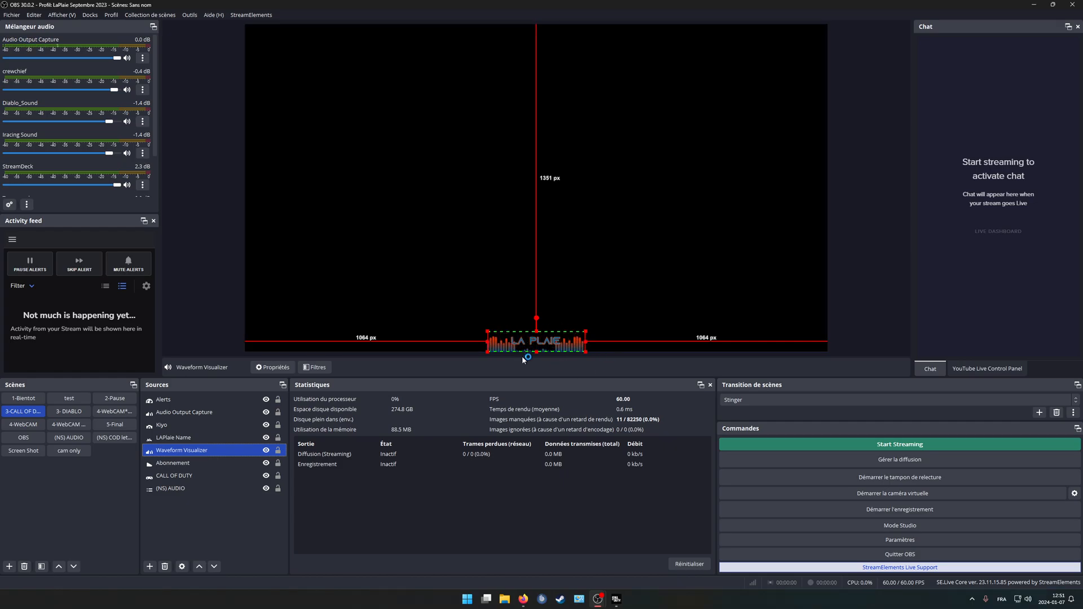
pyautogui.keyDown('ctrl'); pyautogui.click(213, 479); pyautogui.keyUp('ctrl')
pyautogui.click(214, 464)
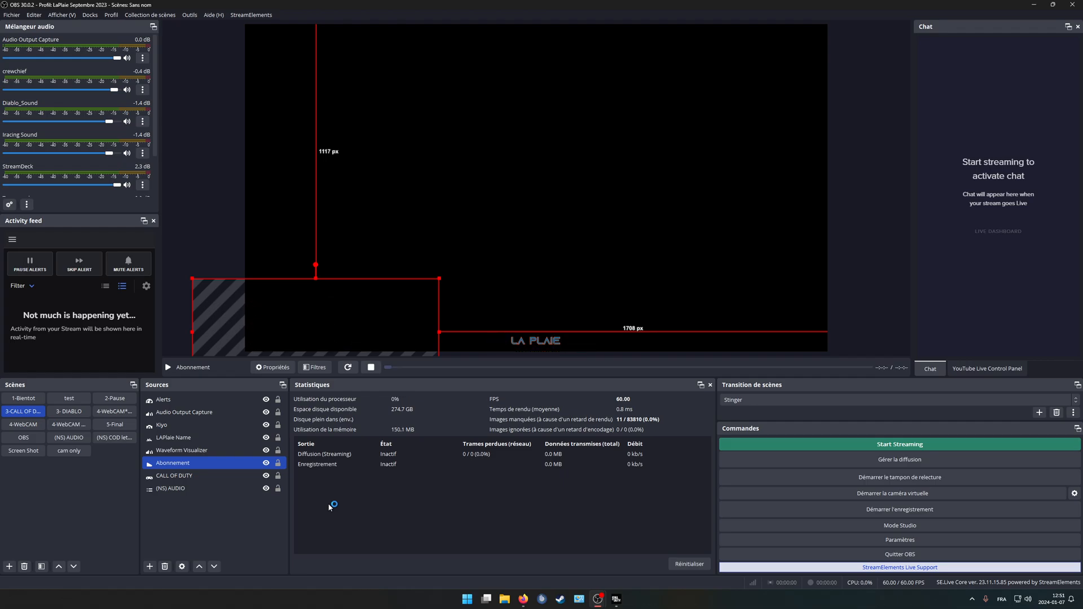
pyautogui.click(174, 476)
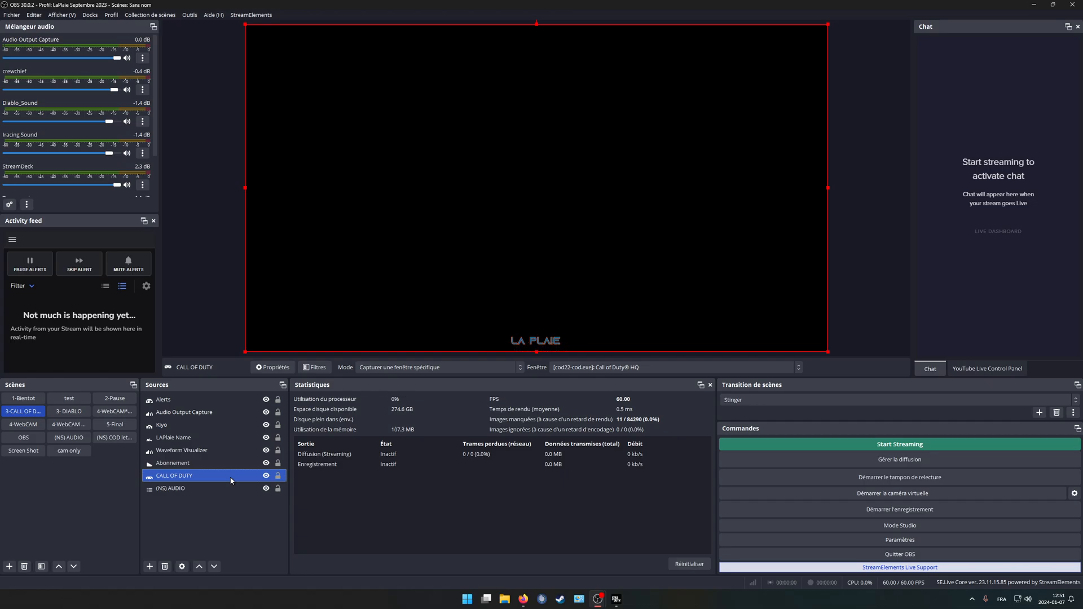
# Switch to the Call of Duty HQ game window and select the DMZ mode under Warzone
pyautogui.moveTo(624, 606)
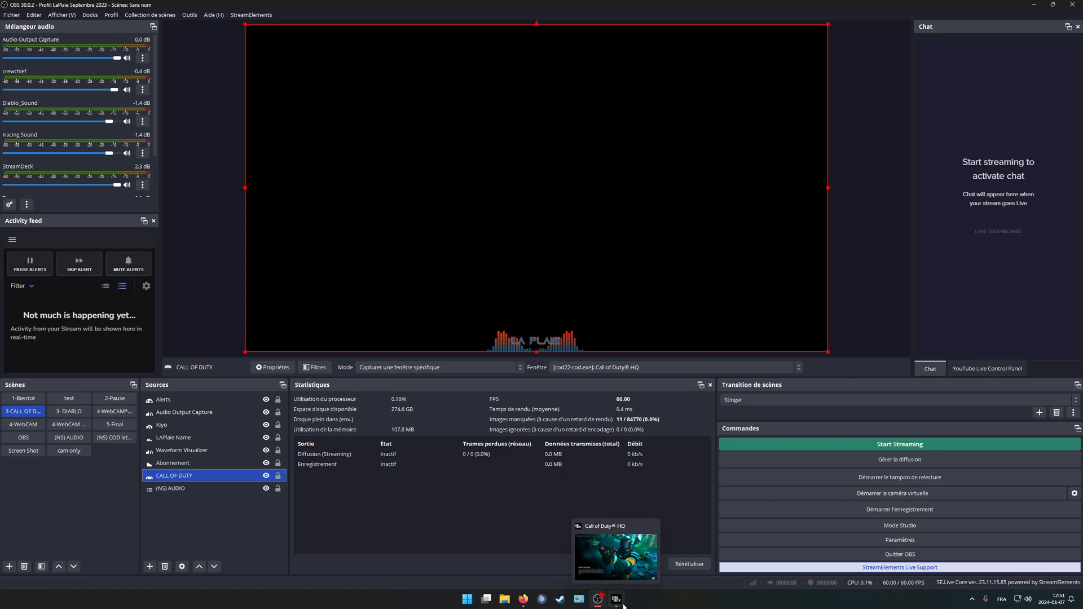
pyautogui.click(624, 607)
pyautogui.click(1049, 584)
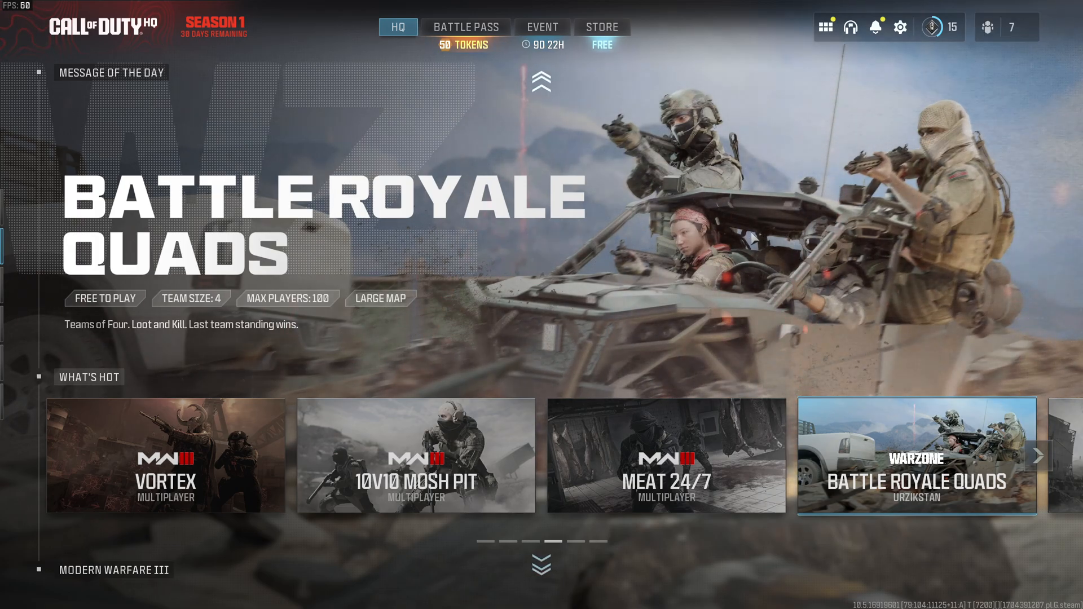
pyautogui.scroll(-2, 713, 229)
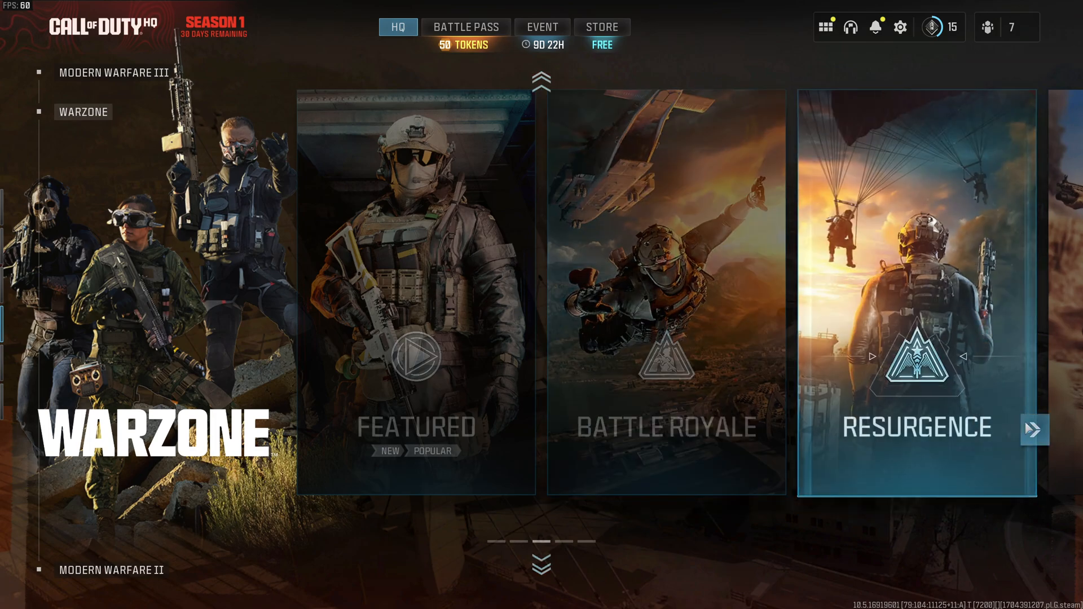
pyautogui.click(1035, 430)
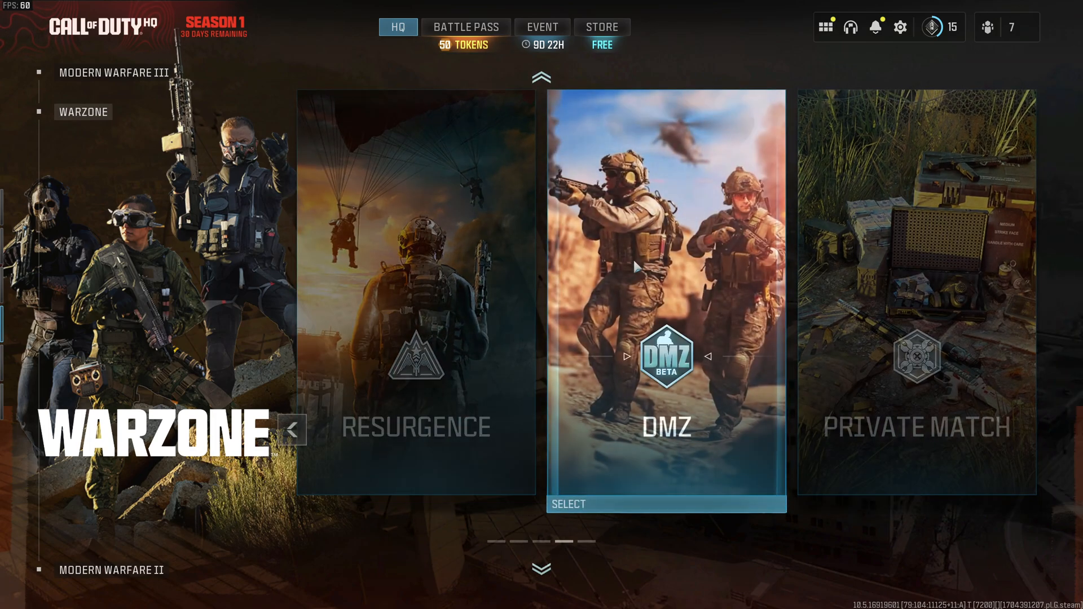
pyautogui.click(634, 257)
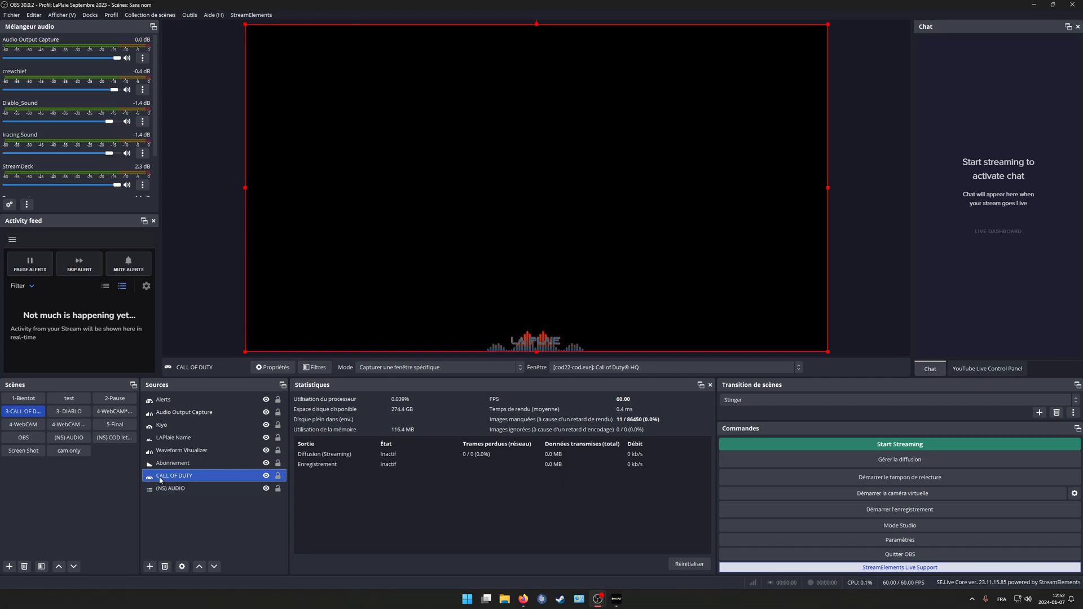
# Review the source types that can be added to the Call of Duty scene and dismiss the list without adding one
pyautogui.click(149, 566)
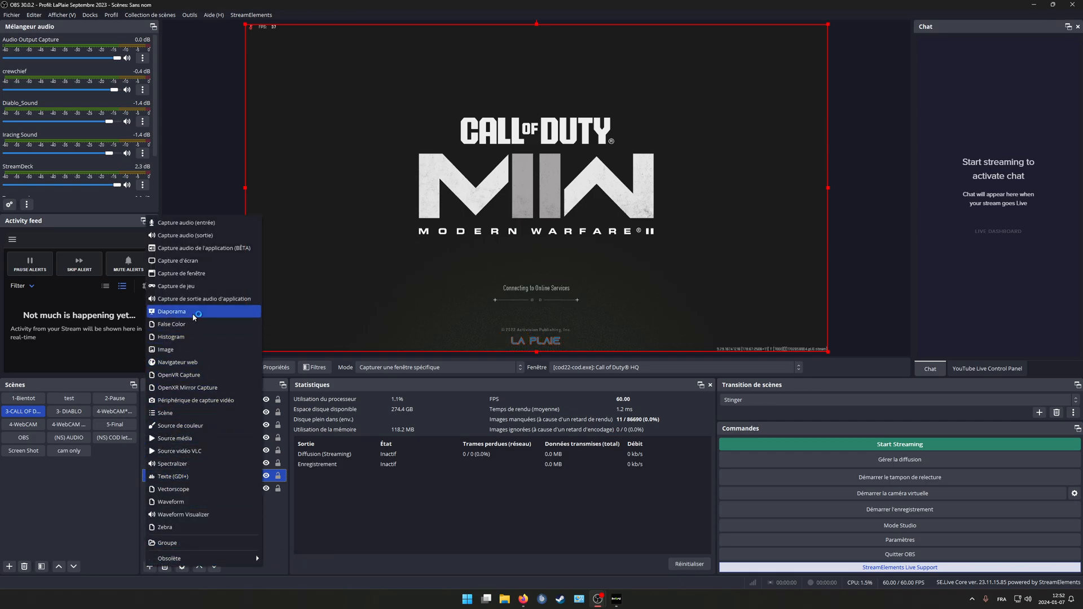
pyautogui.click(409, 600)
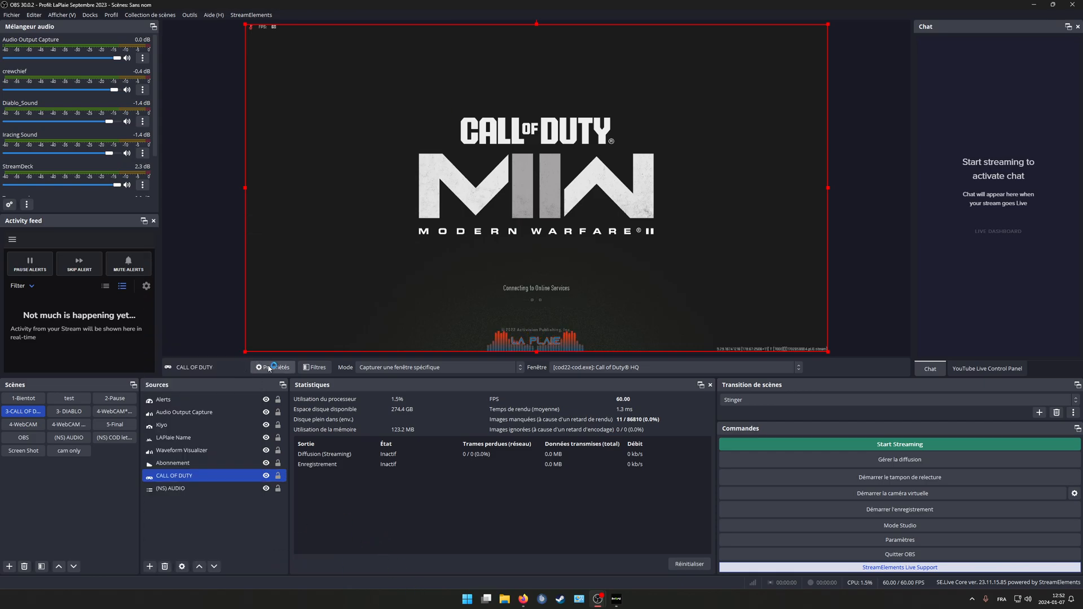
# Configure the CALL OF DUTY source to capture a specific window with the sRGB colour space and accept its properties
pyautogui.click(273, 368)
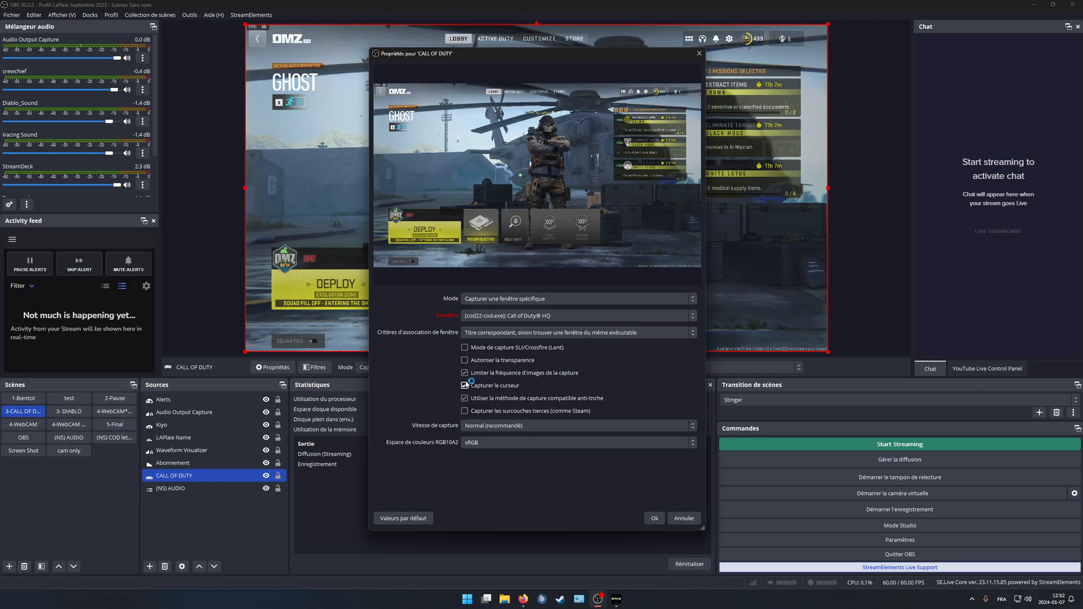
pyautogui.click(509, 301)
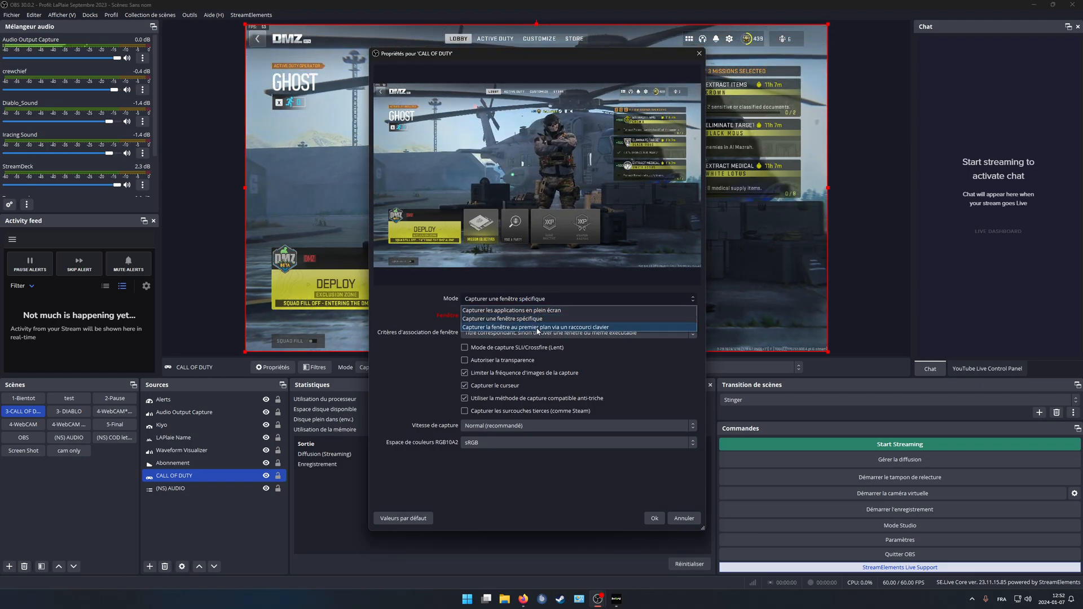
pyautogui.click(535, 319)
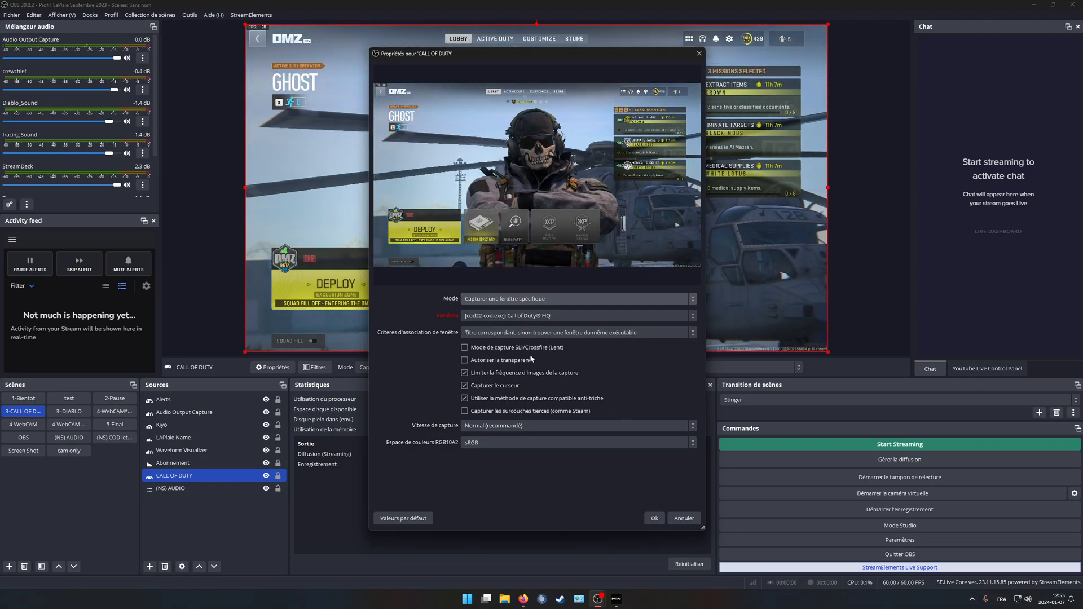
pyautogui.click(512, 443)
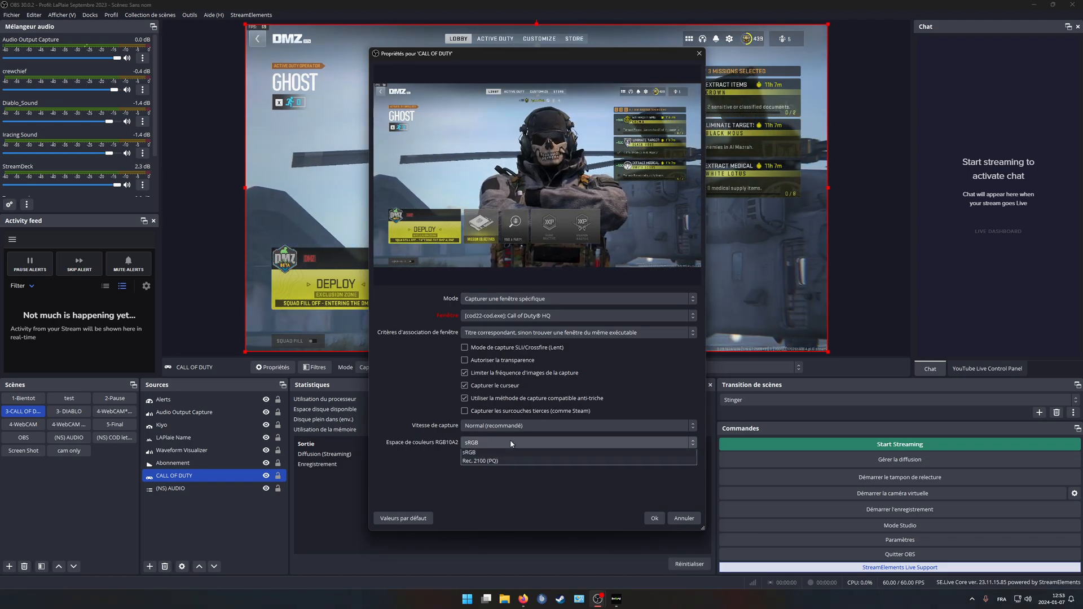
pyautogui.click(475, 456)
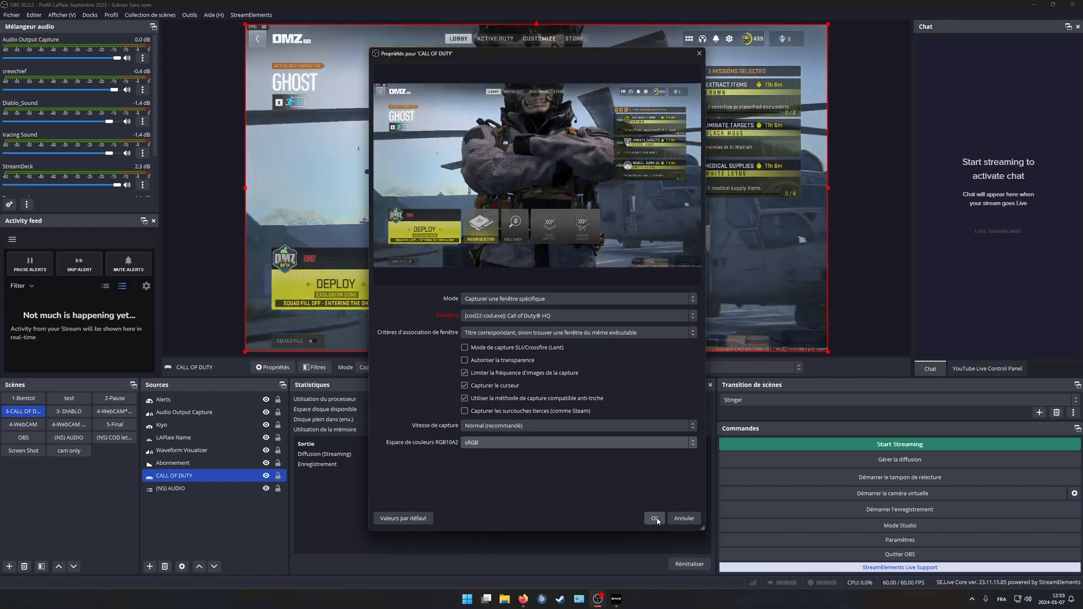
pyautogui.click(656, 519)
pyautogui.keyDown('ctrl'); pyautogui.click(205, 489); pyautogui.keyUp('ctrl')
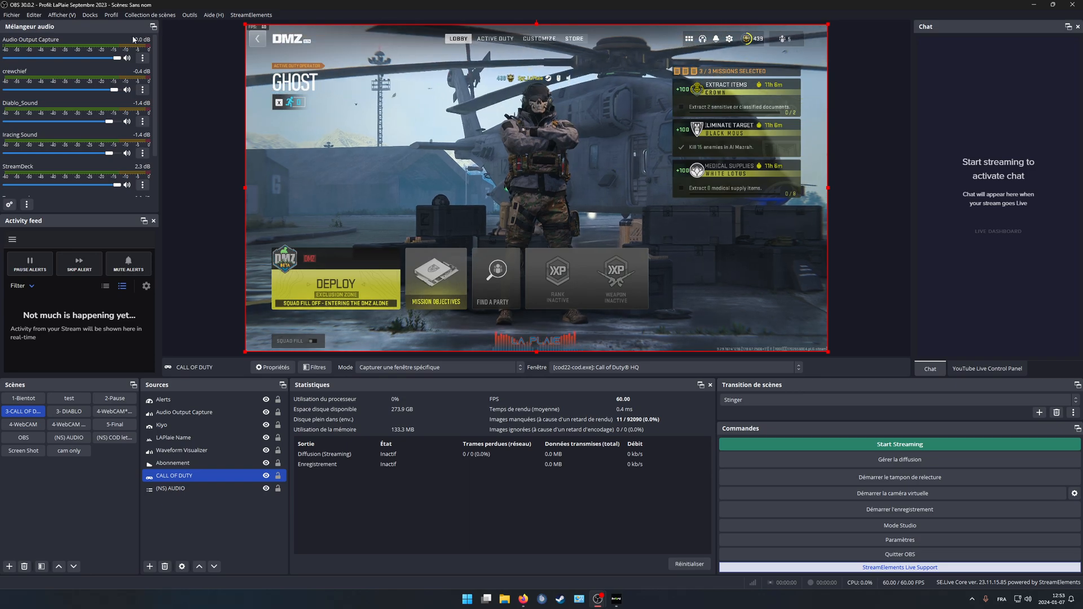
# Examine the volume, mono, balance and monitoring settings of all audio sources in an enlarged advanced audio properties window
pyautogui.click(27, 205)
pyautogui.click(9, 204)
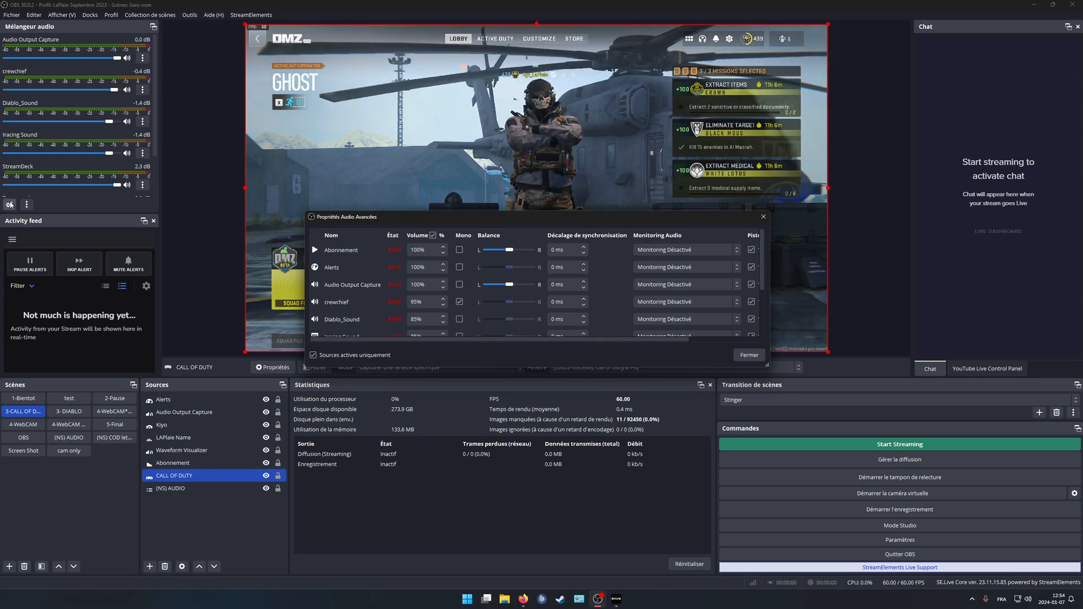
pyautogui.moveTo(501, 217); pyautogui.dragTo(479, 132)
pyautogui.moveTo(479, 282); pyautogui.dragTo(463, 419)
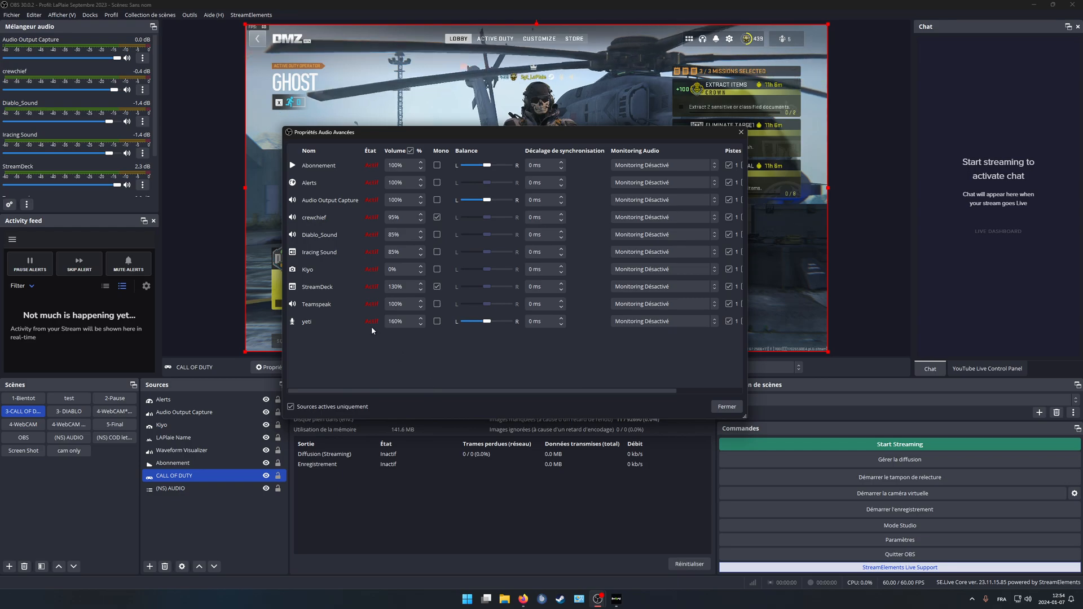
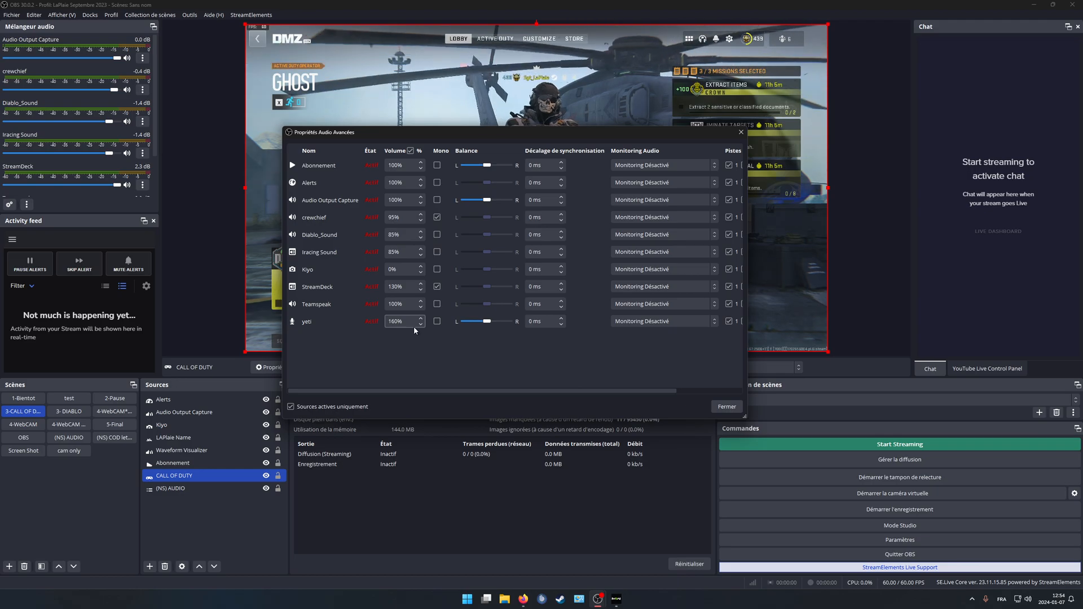
pyautogui.click(731, 406)
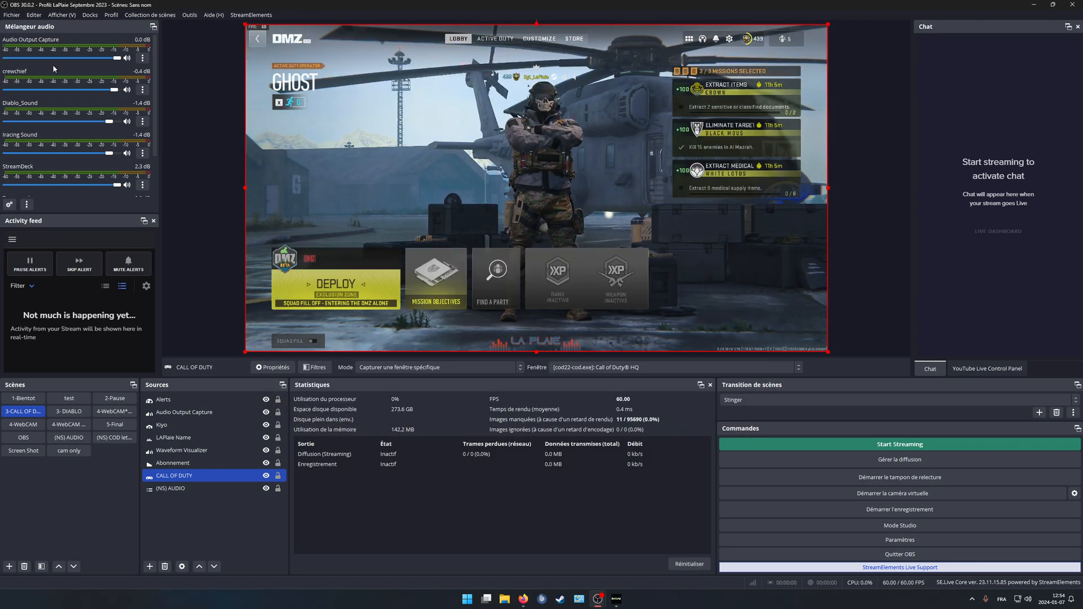
pyautogui.click(10, 205)
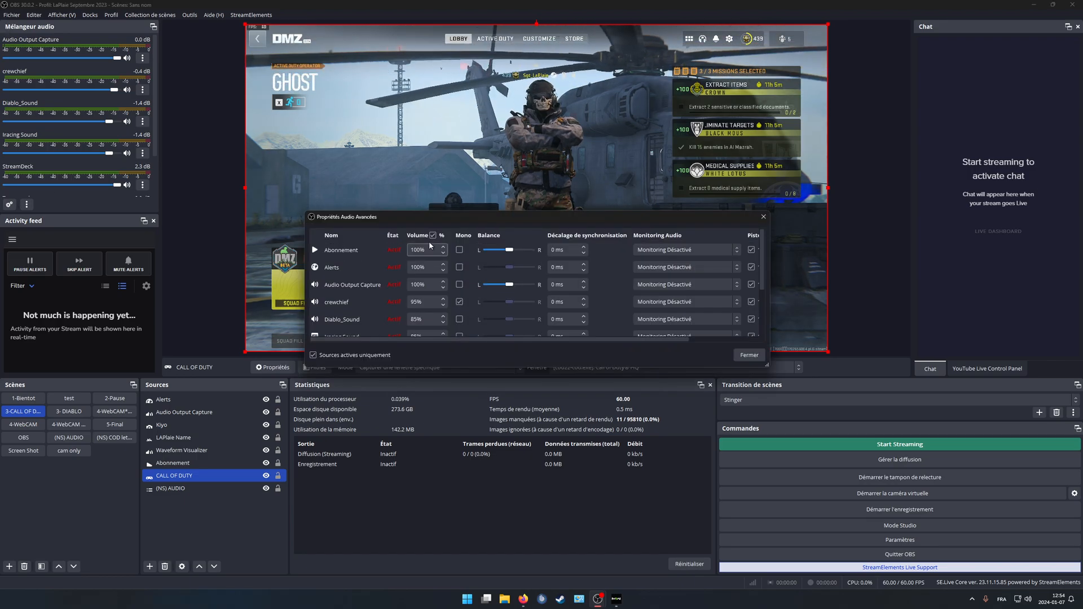
pyautogui.moveTo(514, 368); pyautogui.dragTo(497, 529)
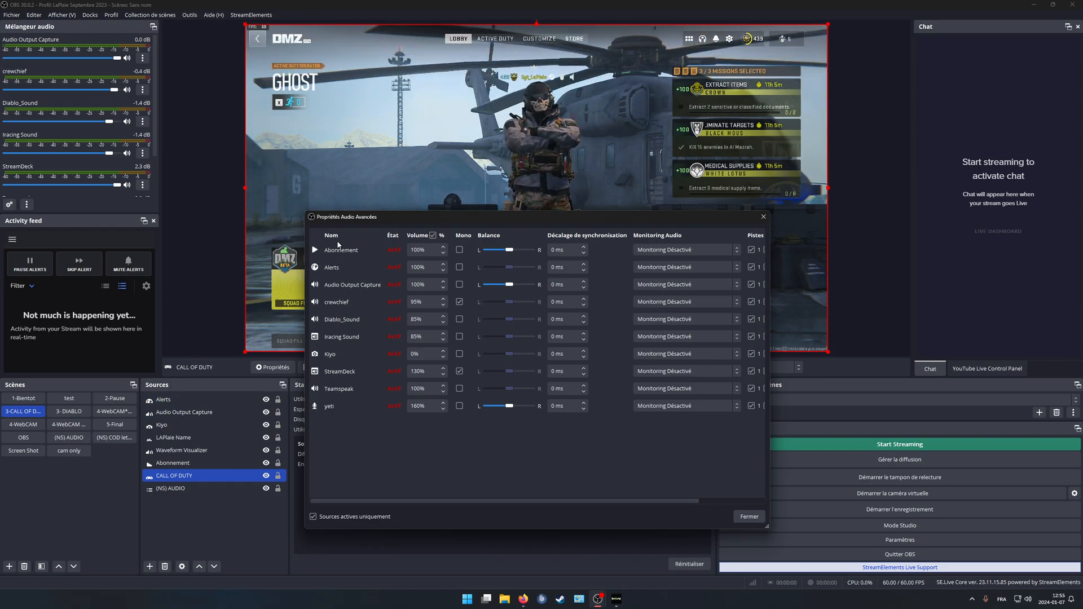
pyautogui.keyDown('ctrl'); pyautogui.click(185, 425); pyautogui.keyUp('ctrl')
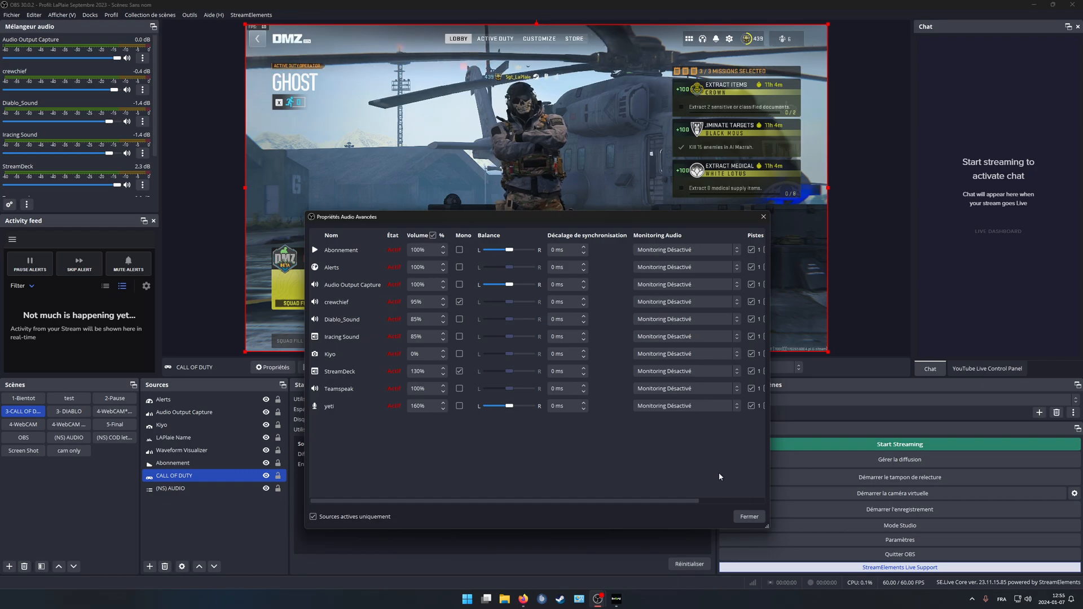
pyautogui.click(749, 517)
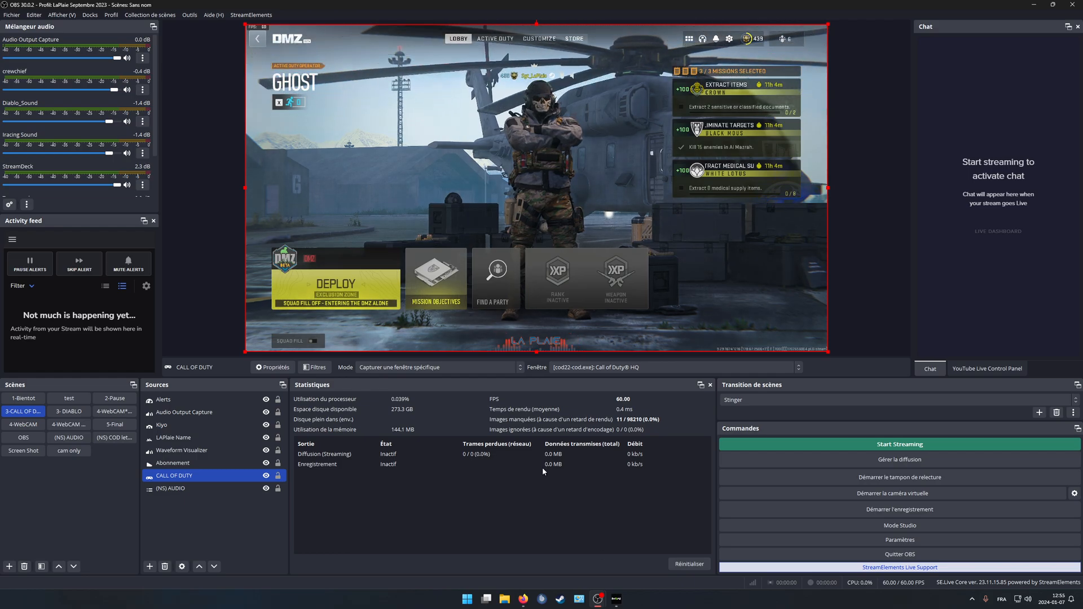
# Schedule and select a new YouTube broadcast with the Jeux vidéo category and Normale latency
pyautogui.click(854, 460)
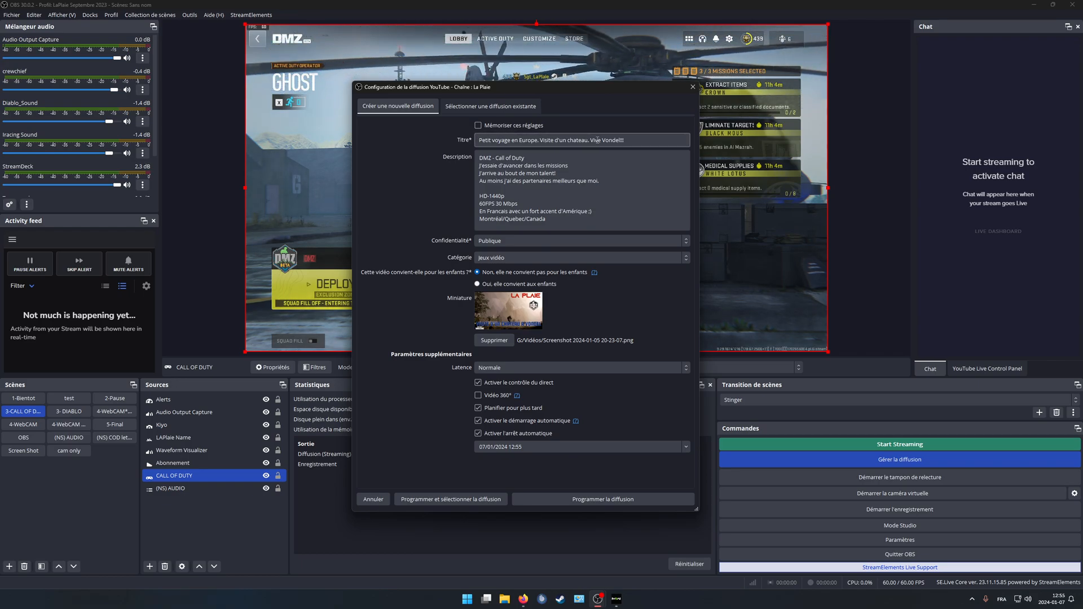
pyautogui.click(510, 160)
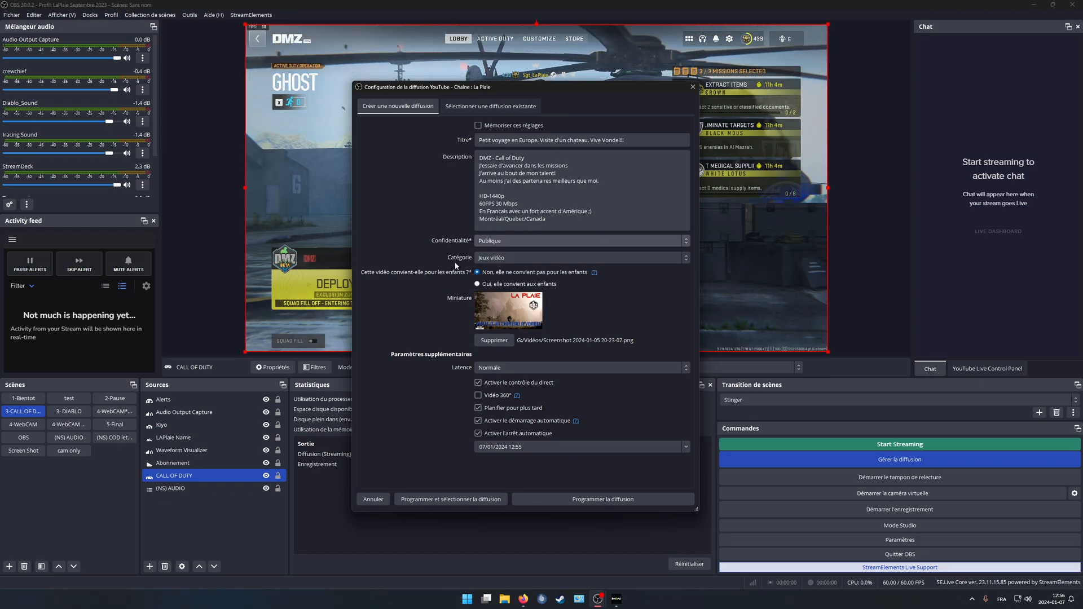
pyautogui.click(517, 258)
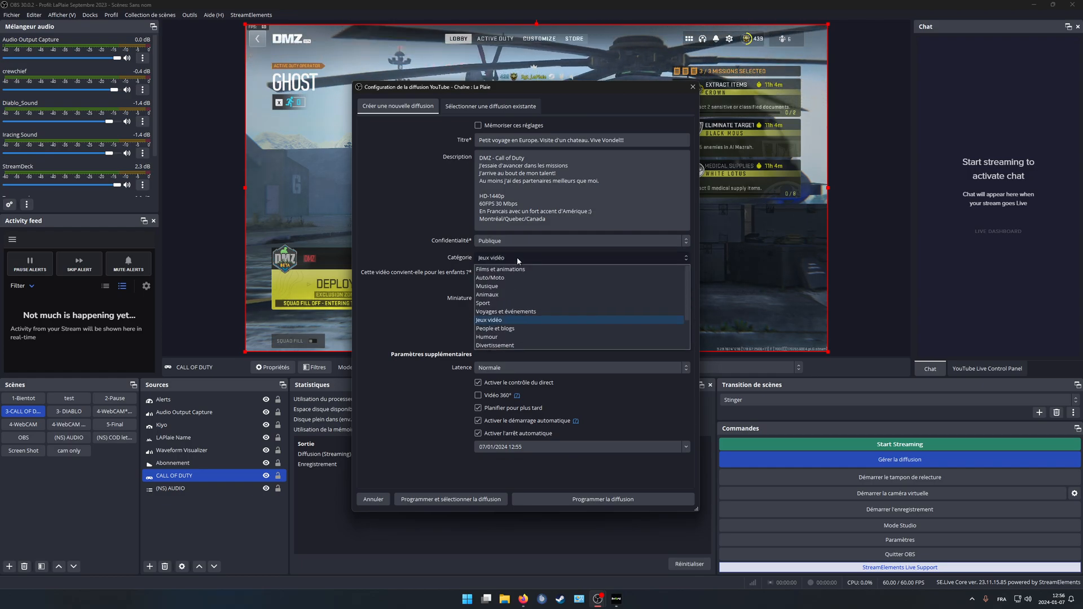
pyautogui.click(517, 256)
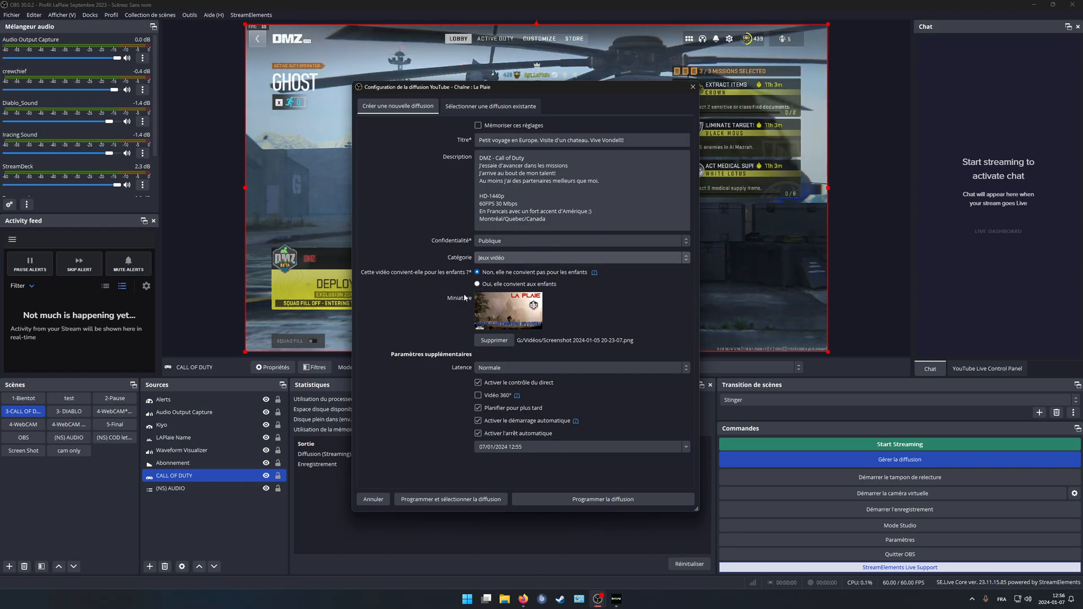
pyautogui.click(516, 368)
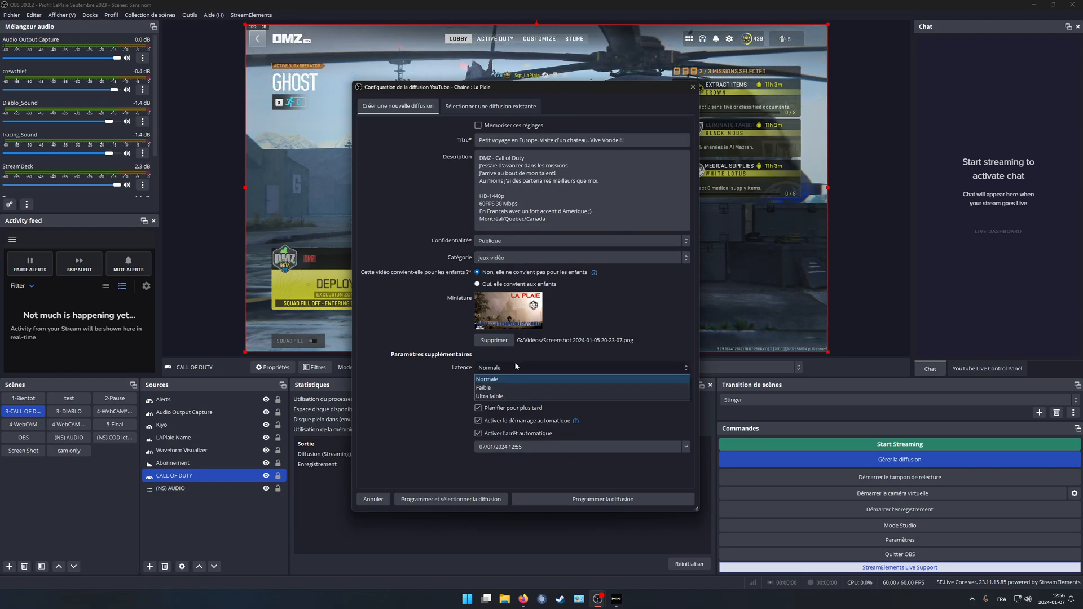
pyautogui.click(500, 379)
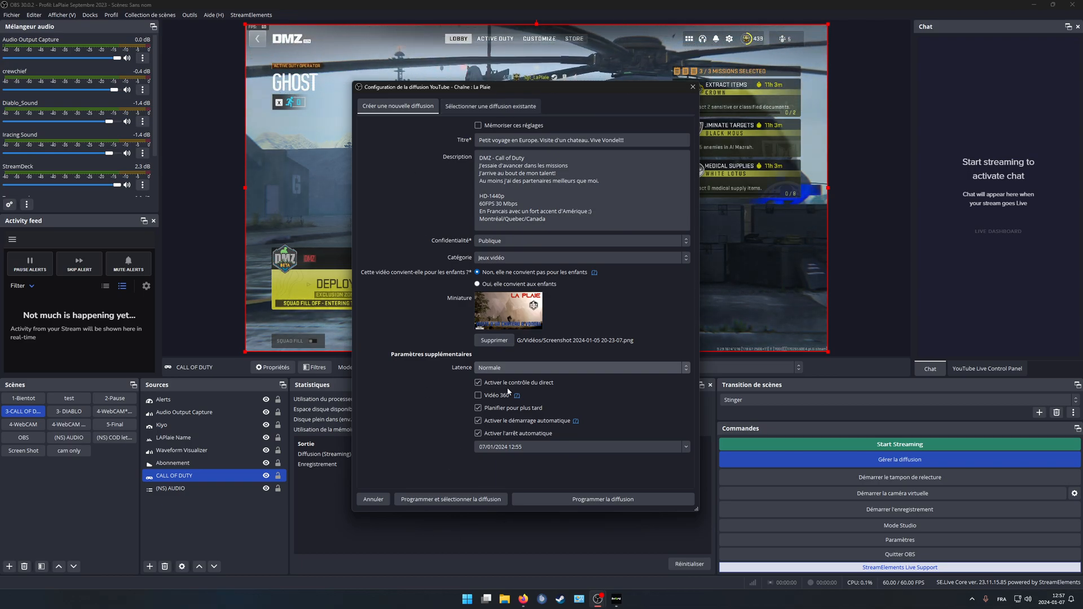
pyautogui.click(427, 500)
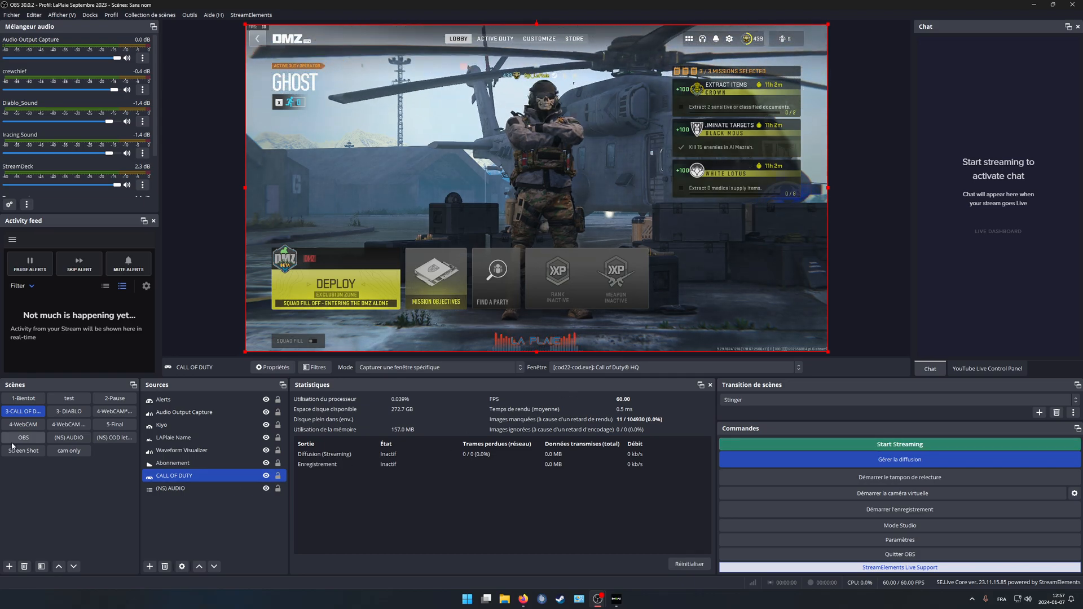
# Start streaming to the selected YouTube broadcast, stop the stream and confirm ending it
pyautogui.click(891, 448)
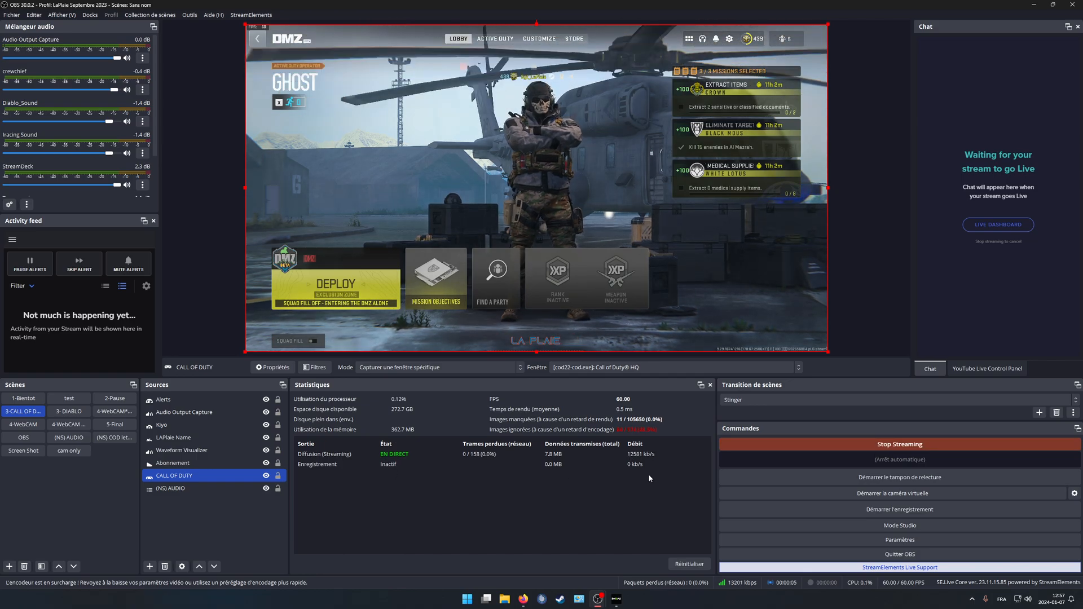
pyautogui.click(920, 445)
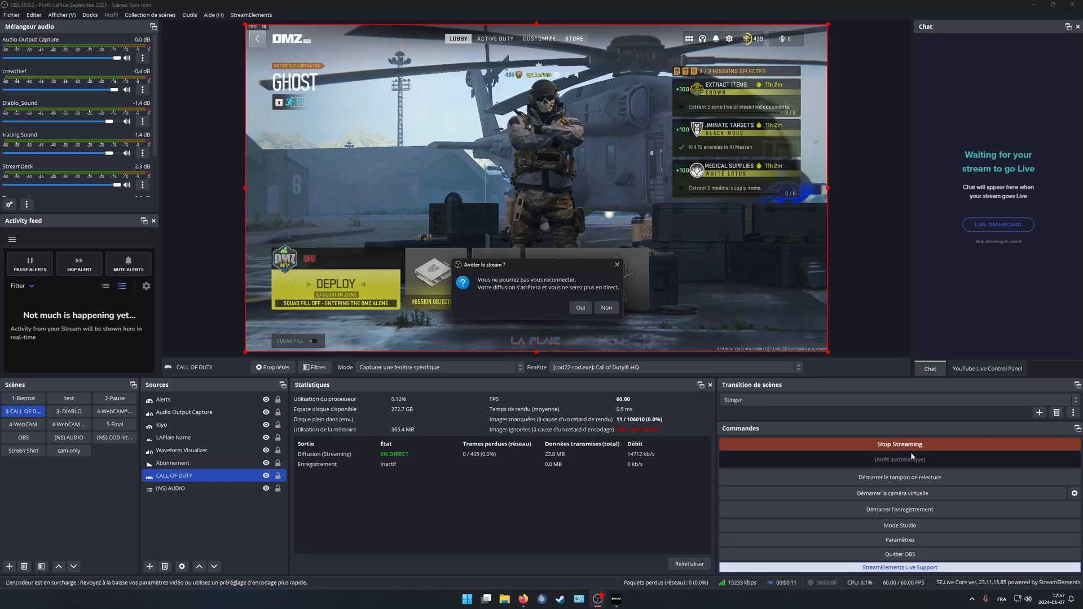
pyautogui.click(581, 308)
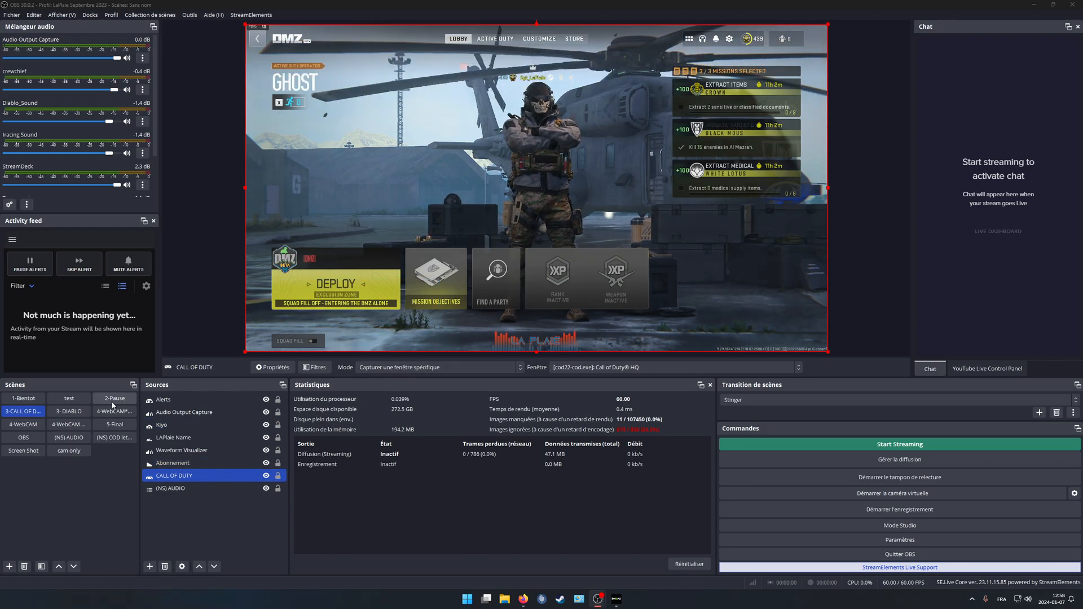
# Preview the Stinger transition by switching twice between the 3-DIABLO and Call of Duty scenes
pyautogui.click(77, 412)
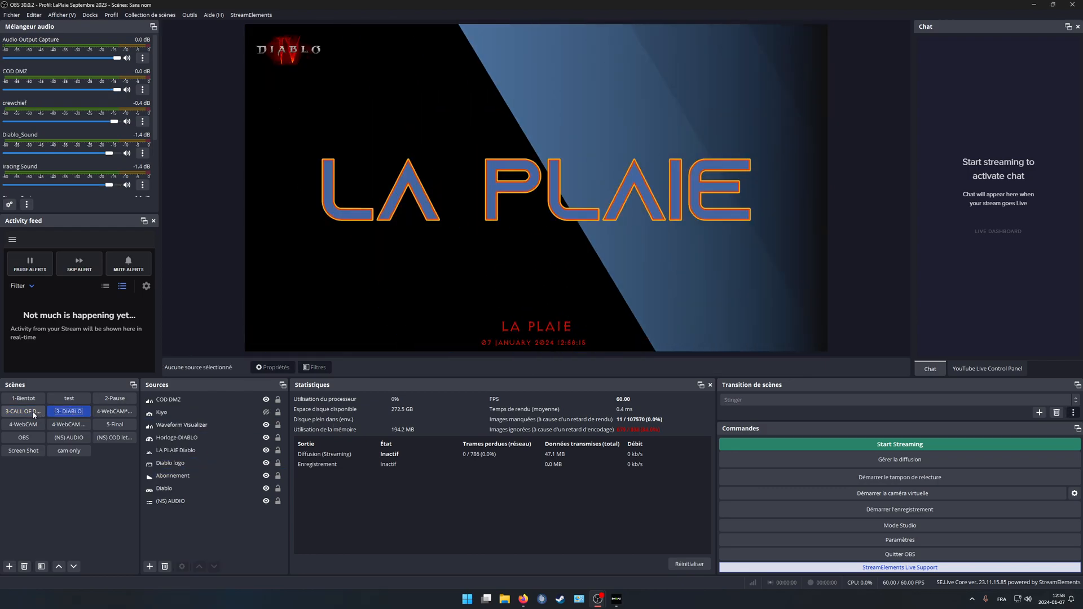
pyautogui.click(33, 416)
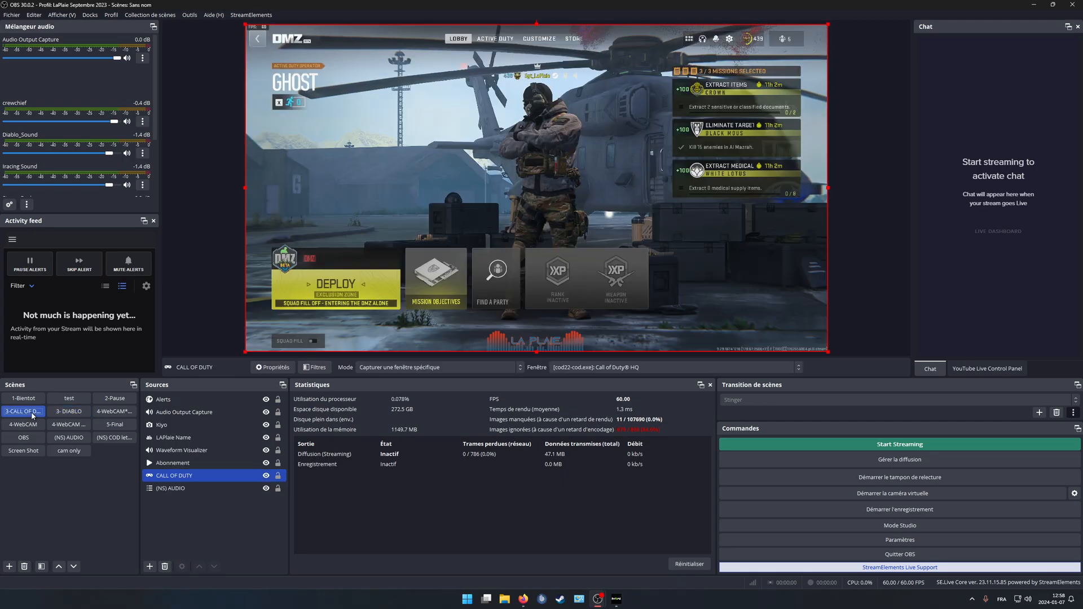
pyautogui.click(77, 414)
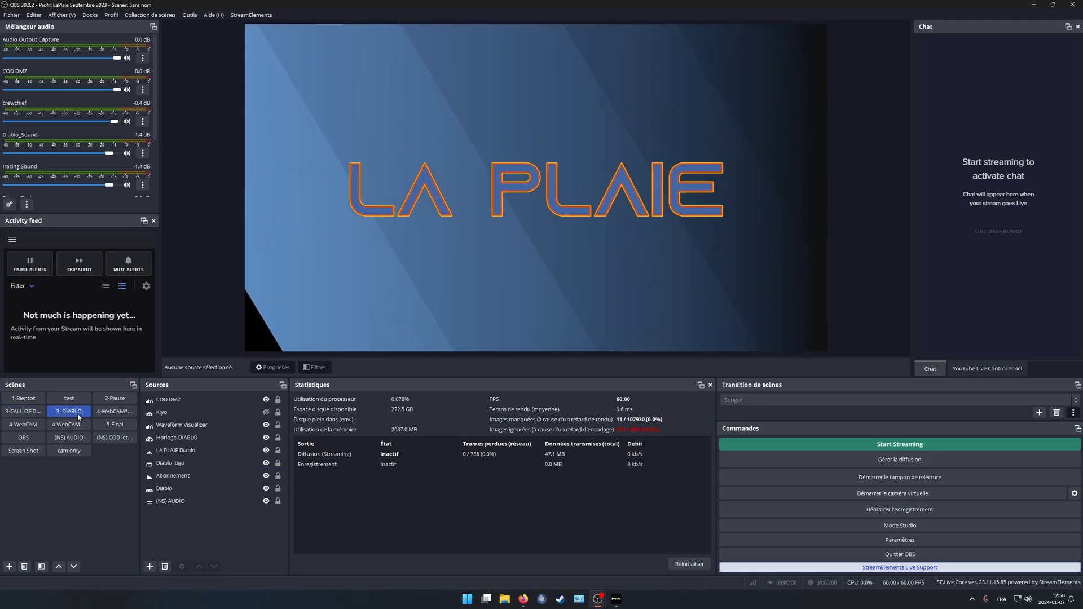
pyautogui.click(31, 411)
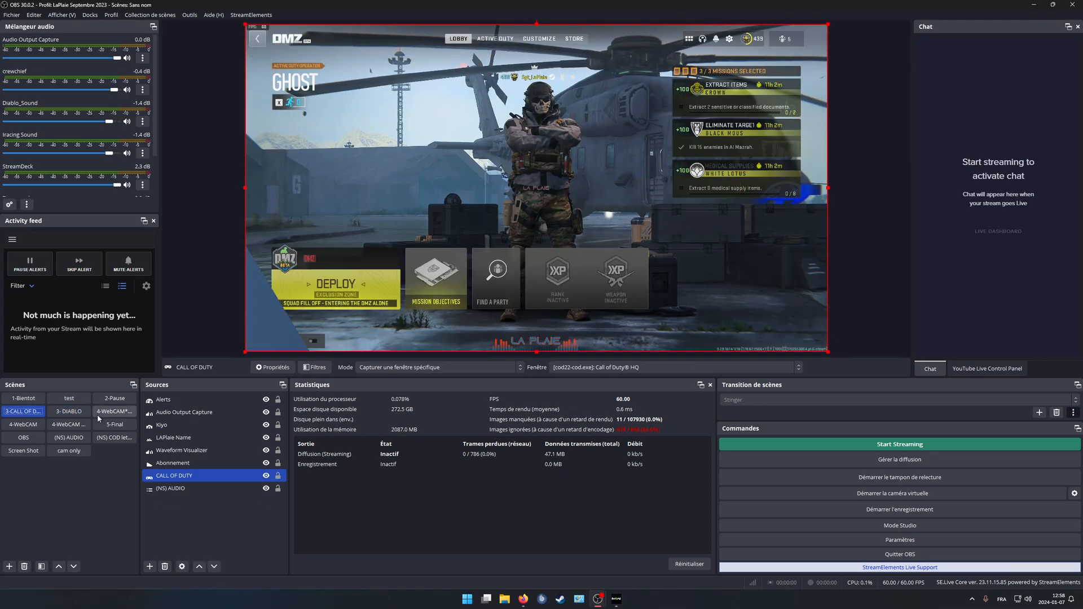
# Set the scene transition to Fondu and test it by switching to the 3-DIABLO scene and back to Call of Duty
pyautogui.click(185, 402)
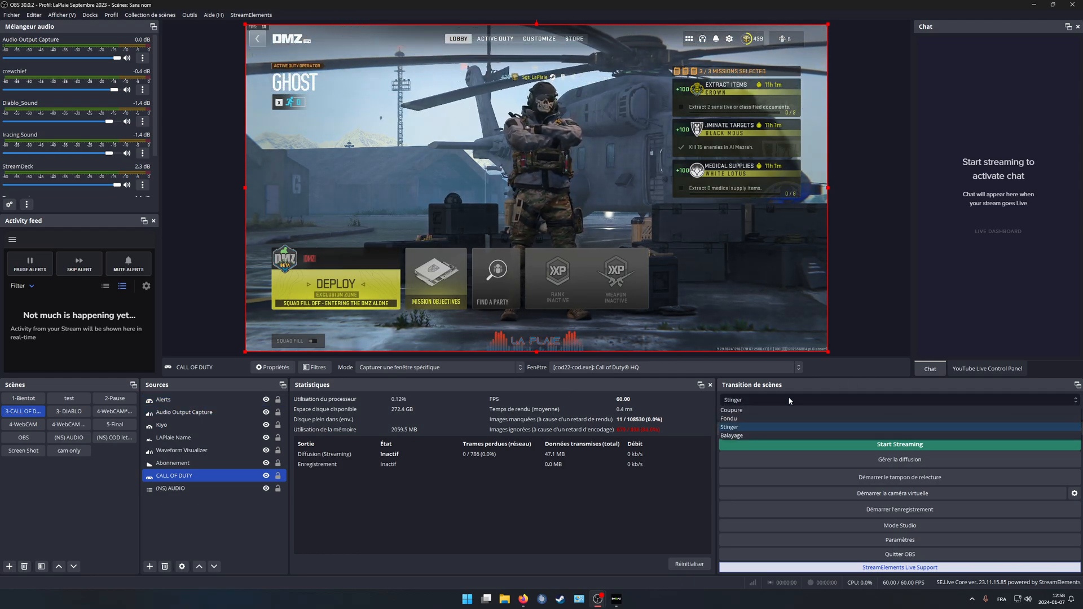
pyautogui.click(790, 401)
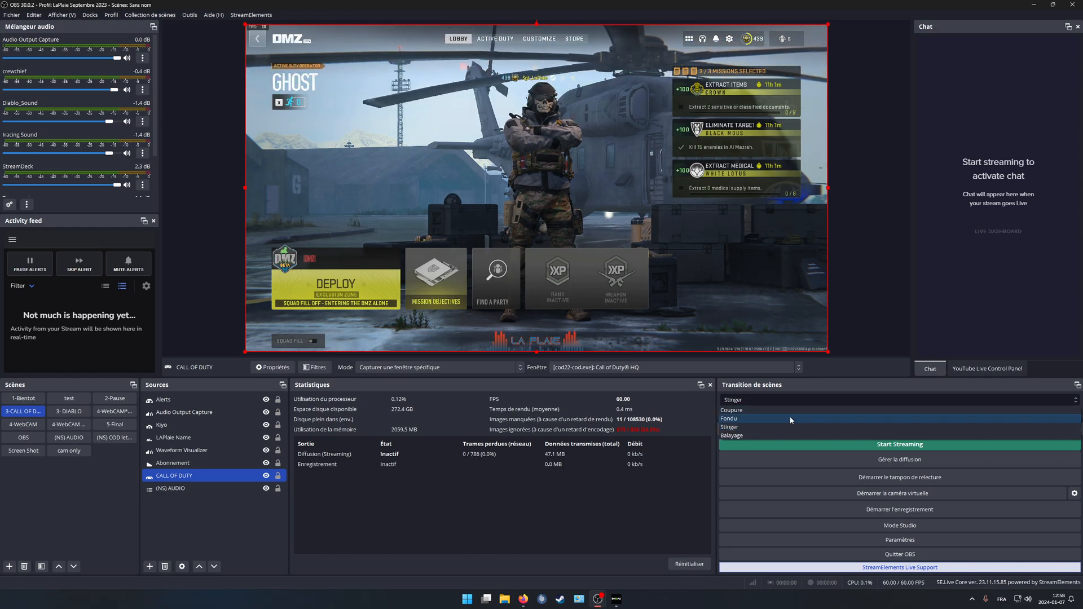
pyautogui.click(790, 417)
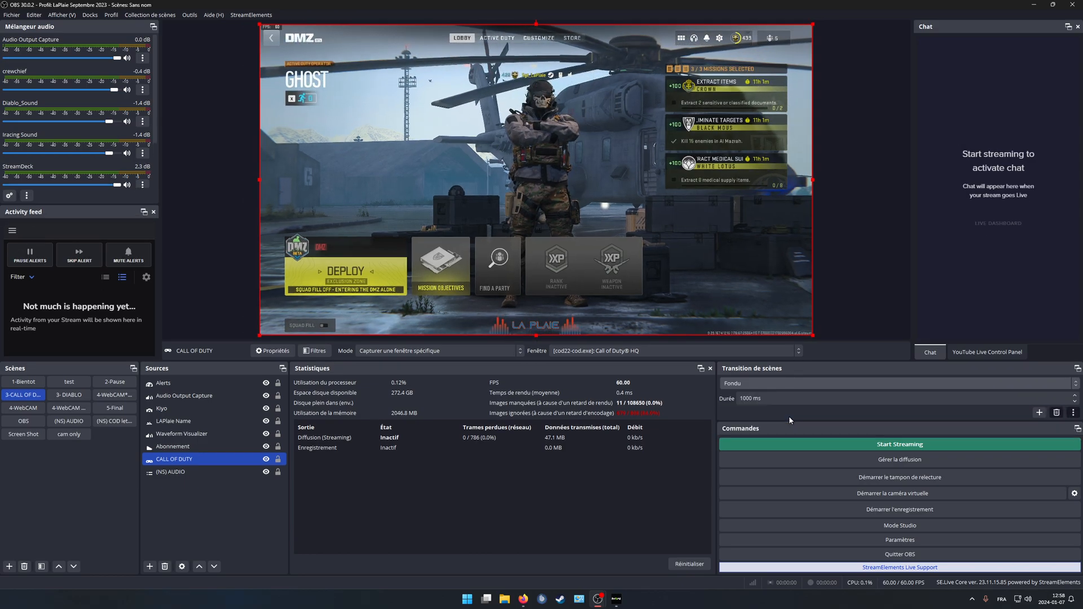
pyautogui.click(69, 395)
pyautogui.click(37, 391)
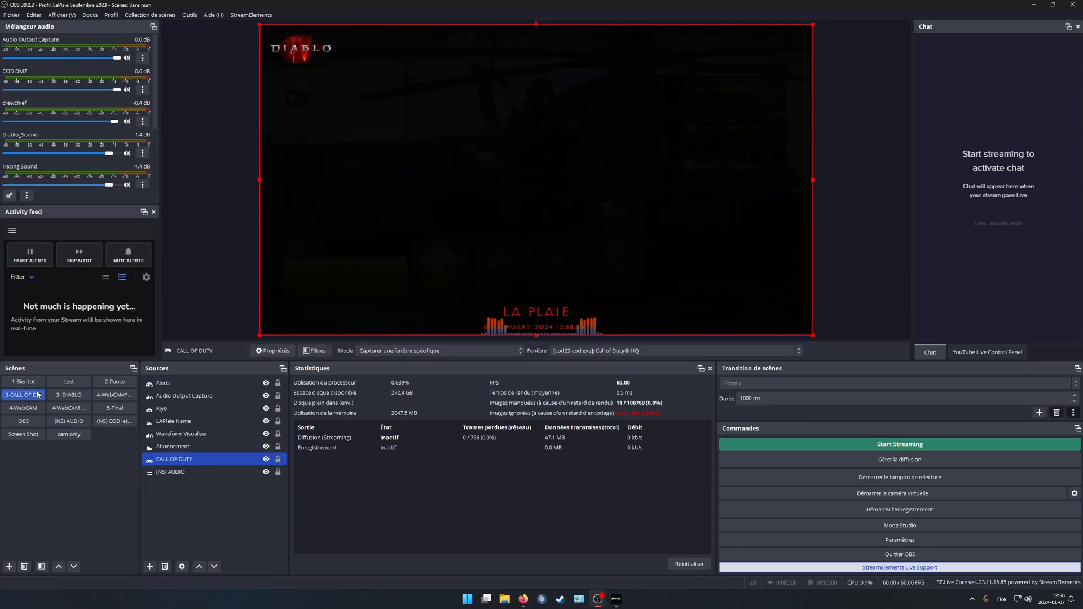
# Set the scene transition back to Stinger and test it by switching to 3-DIABLO and returning to Call of Duty
pyautogui.click(773, 384)
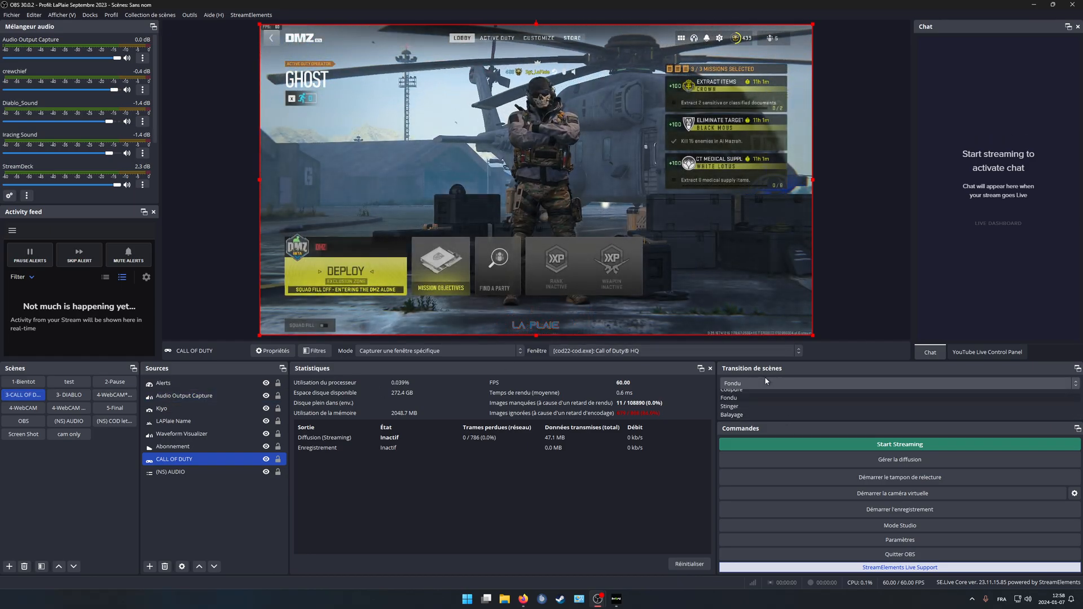
pyautogui.click(765, 418)
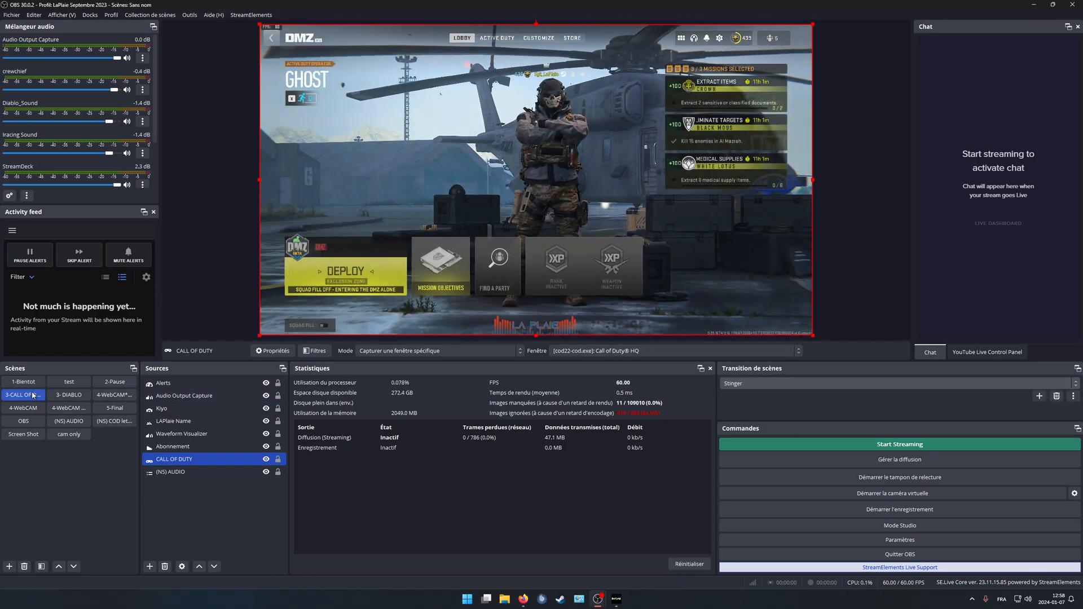
pyautogui.click(69, 395)
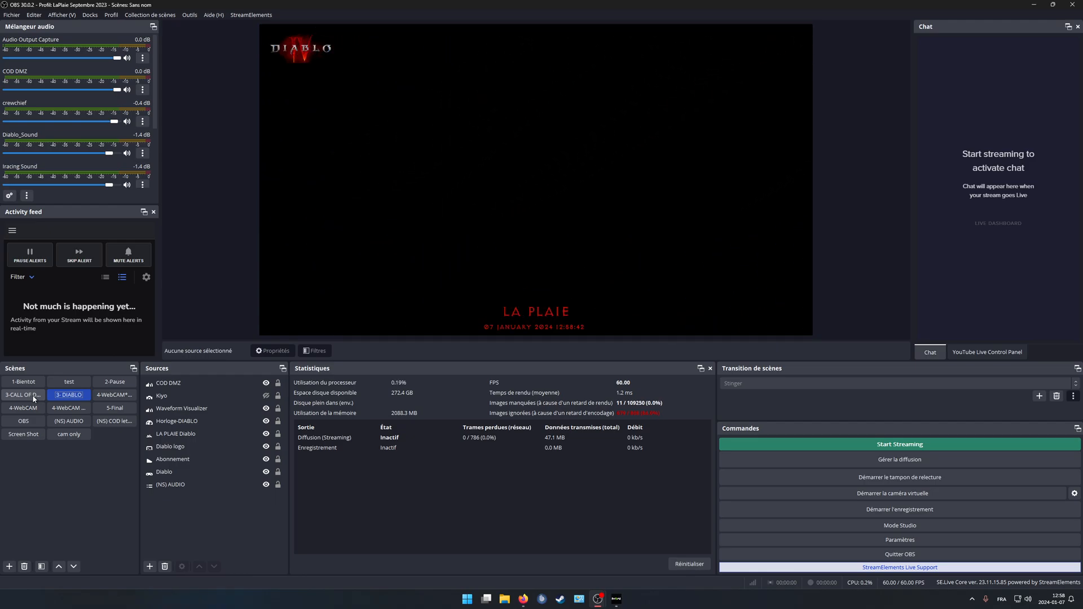
pyautogui.click(33, 397)
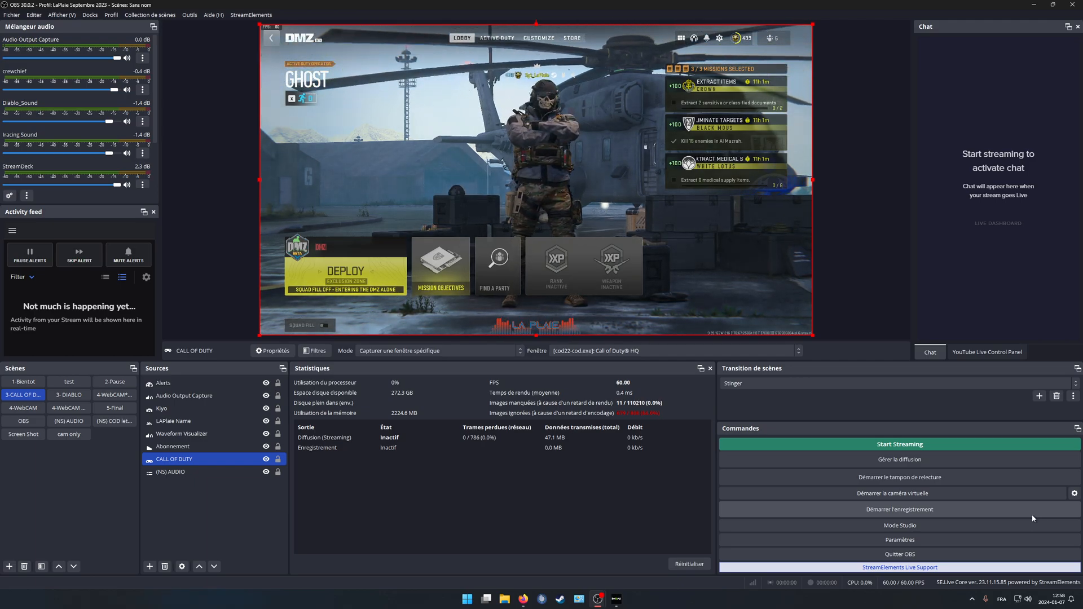
# Reset the streaming and rendering statistics
pyautogui.click(686, 565)
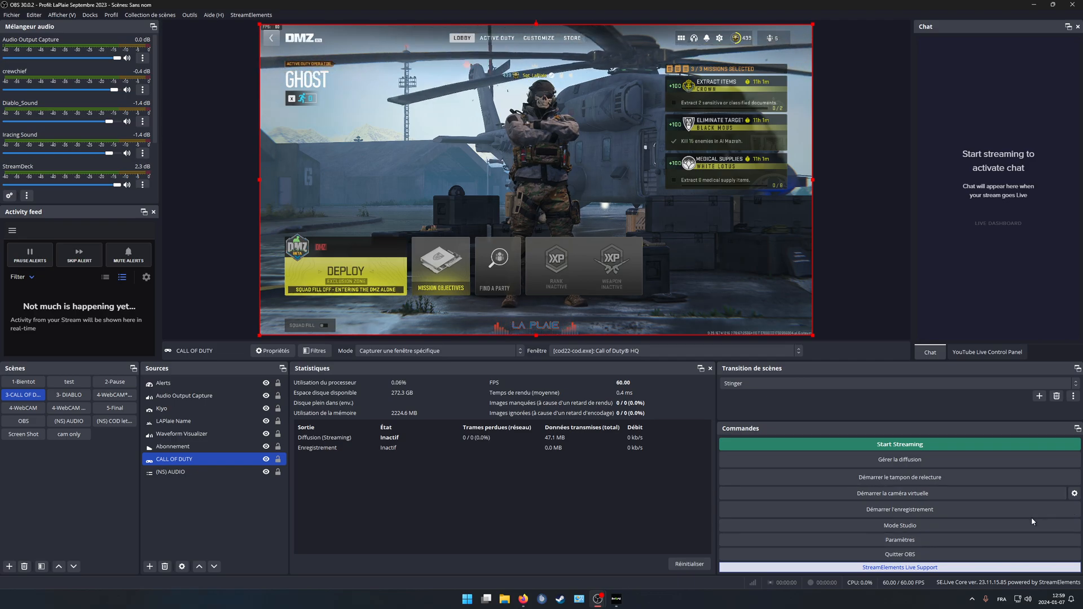